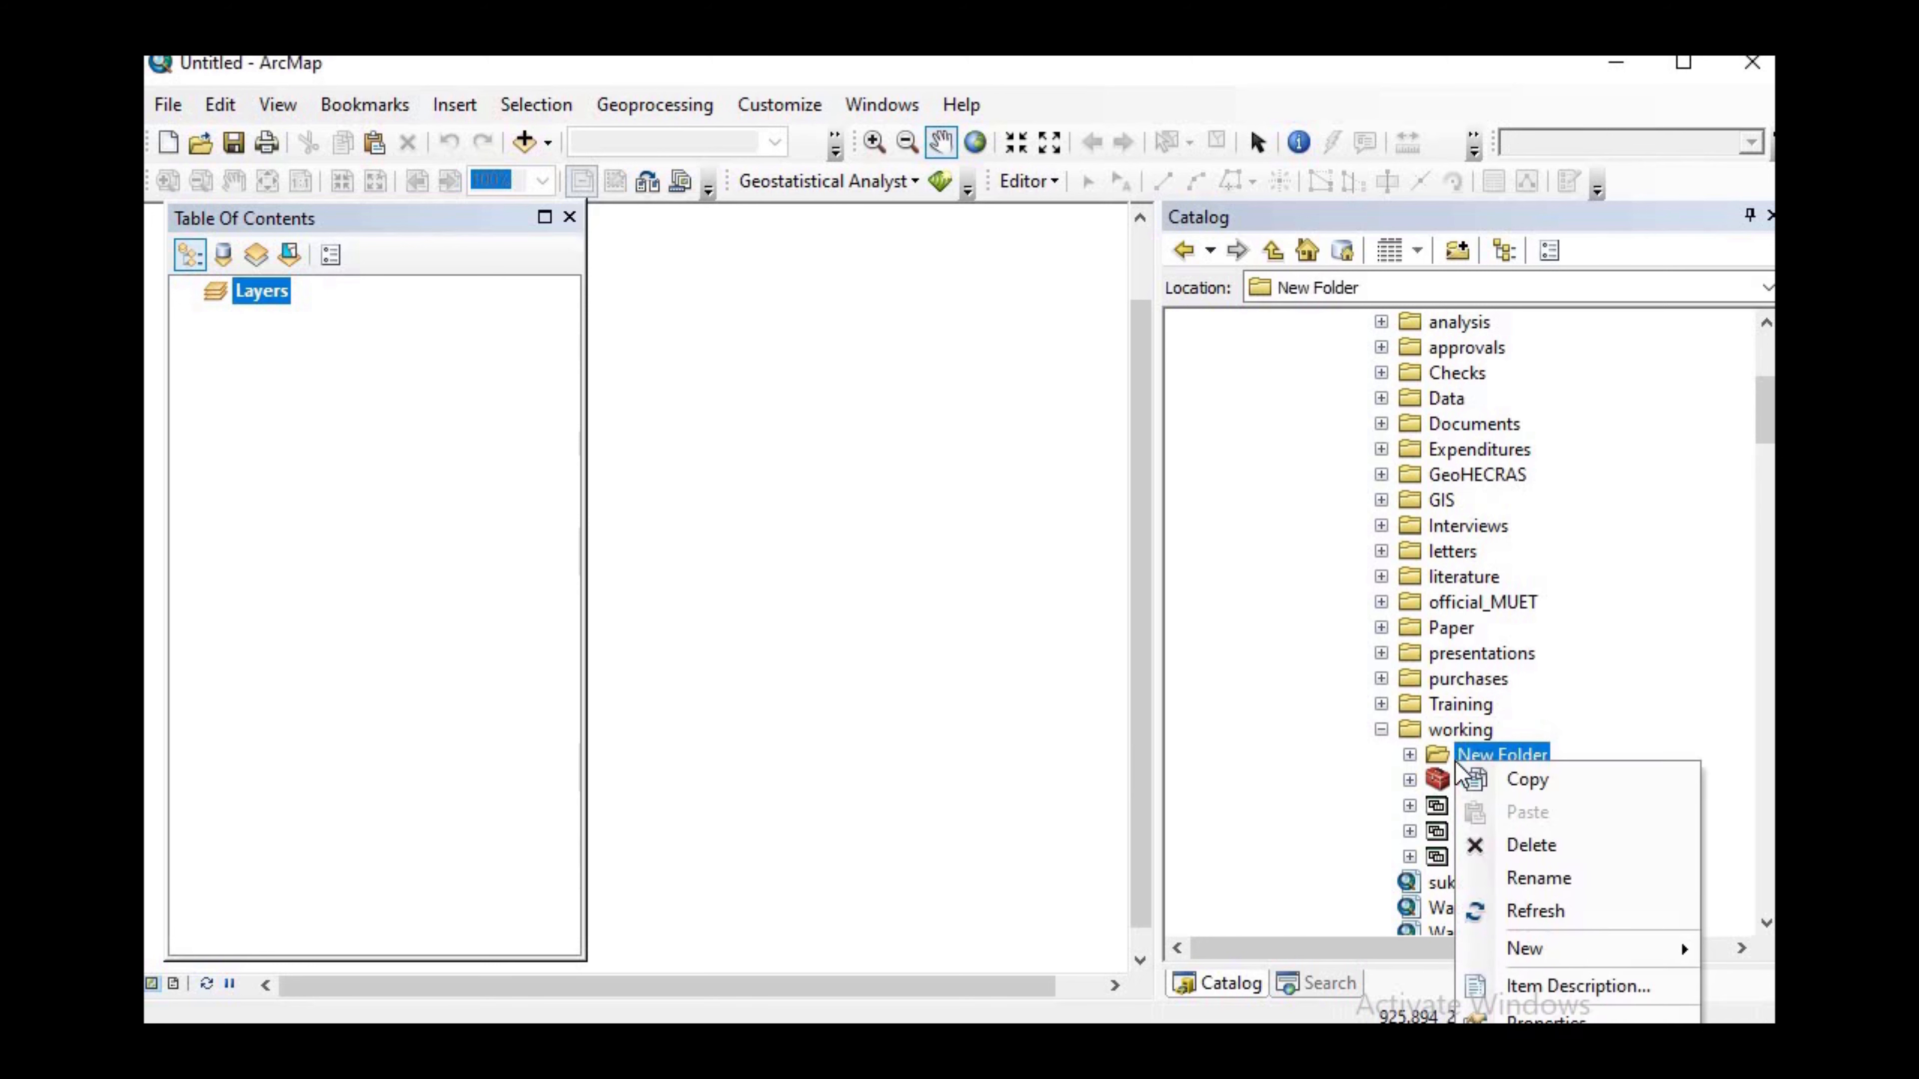
Step: Create a toolbox in New Folder under the working folder, and create a new model inside it
{"action": "mouse_move", "coordinate": [1513, 954]}
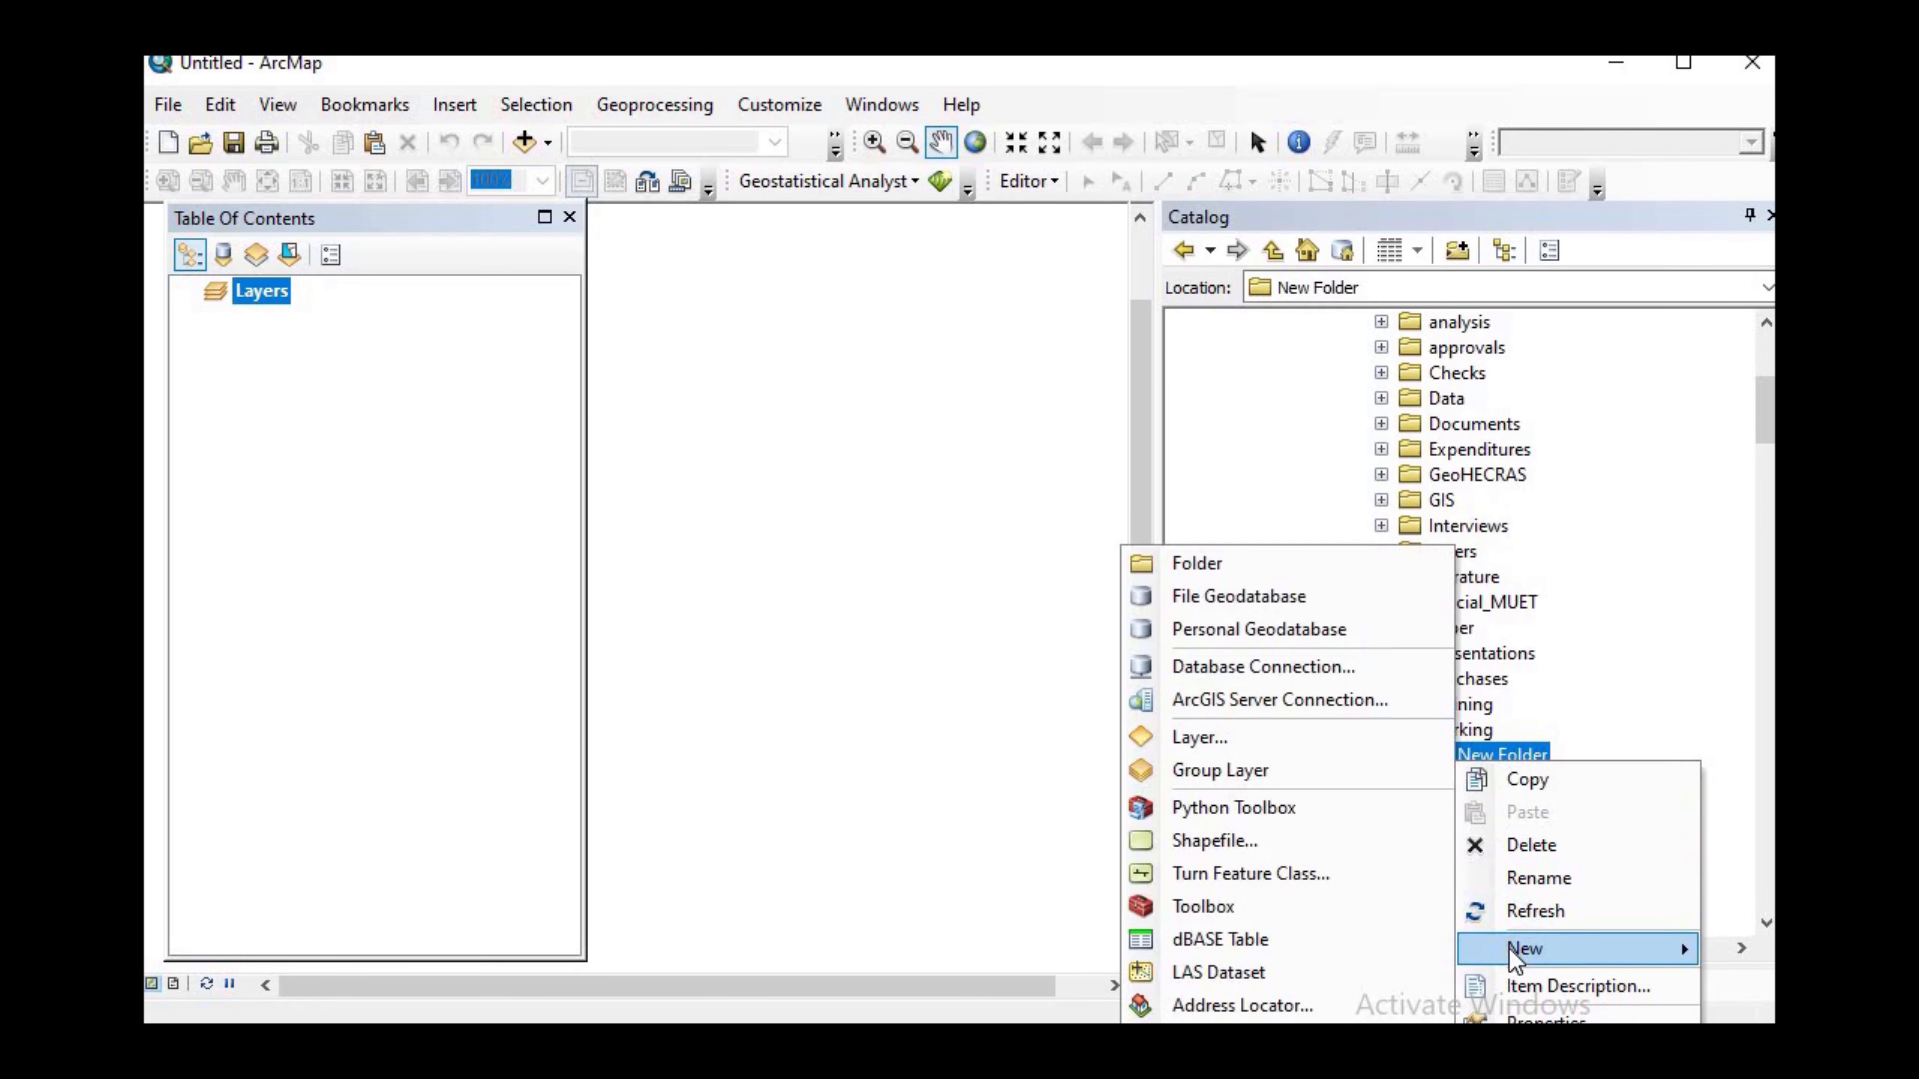
{"action": "left_click", "coordinate": [1298, 908]}
{"action": "key", "text": "Return"}
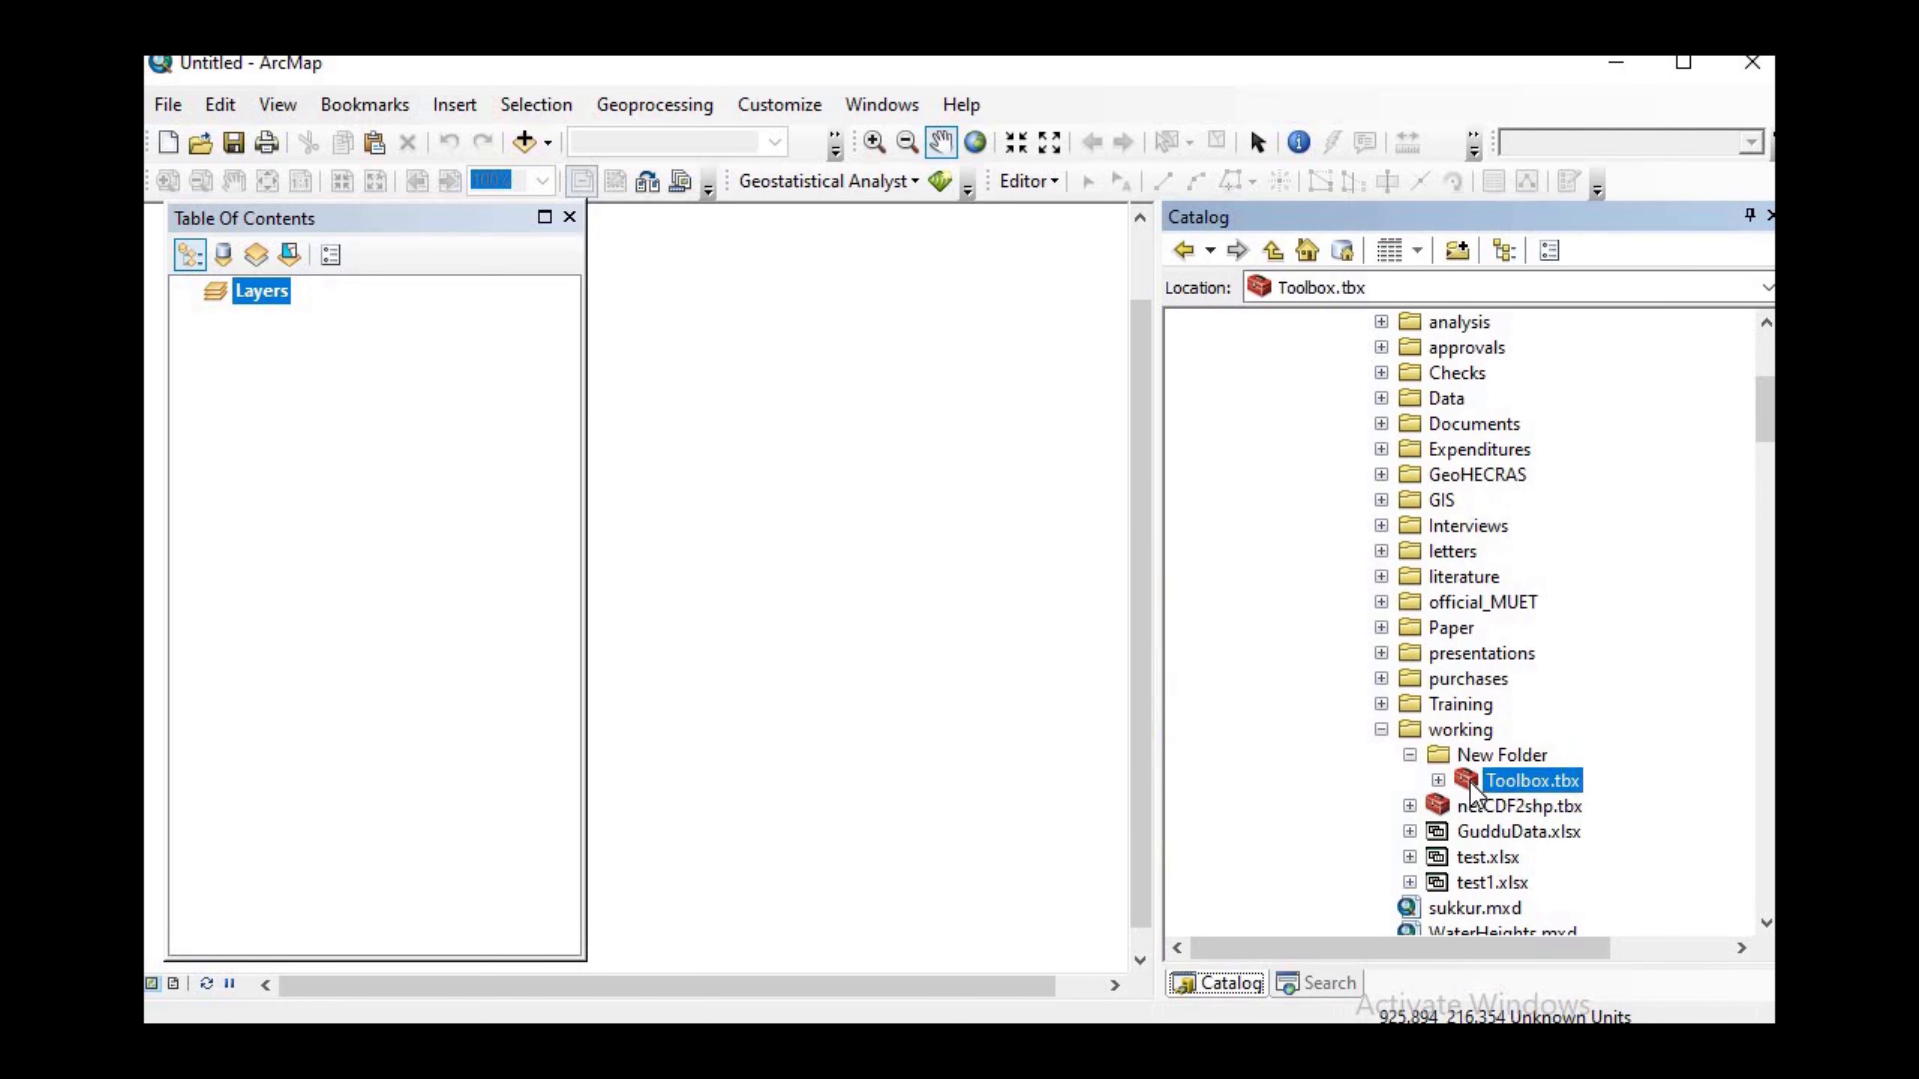
{"action": "right_click", "coordinate": [1470, 784]}
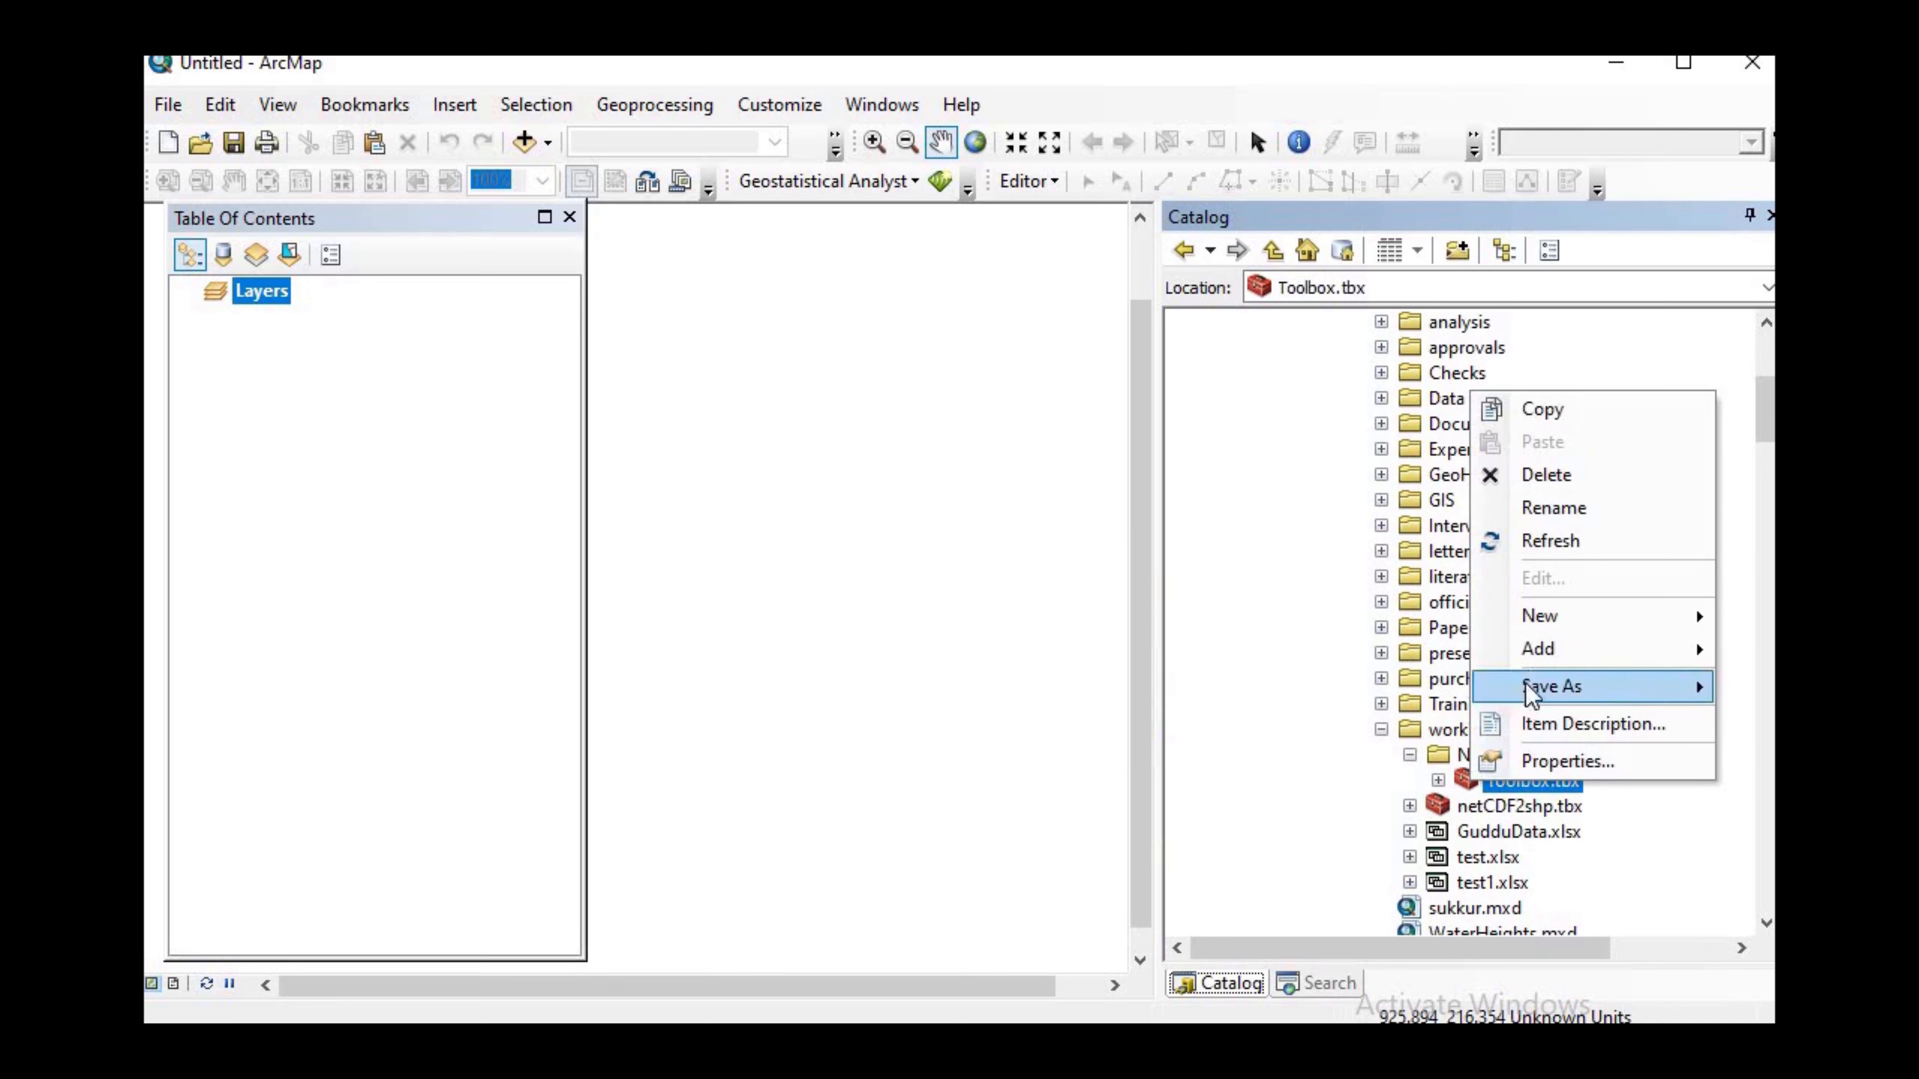
{"action": "mouse_move", "coordinate": [1541, 617]}
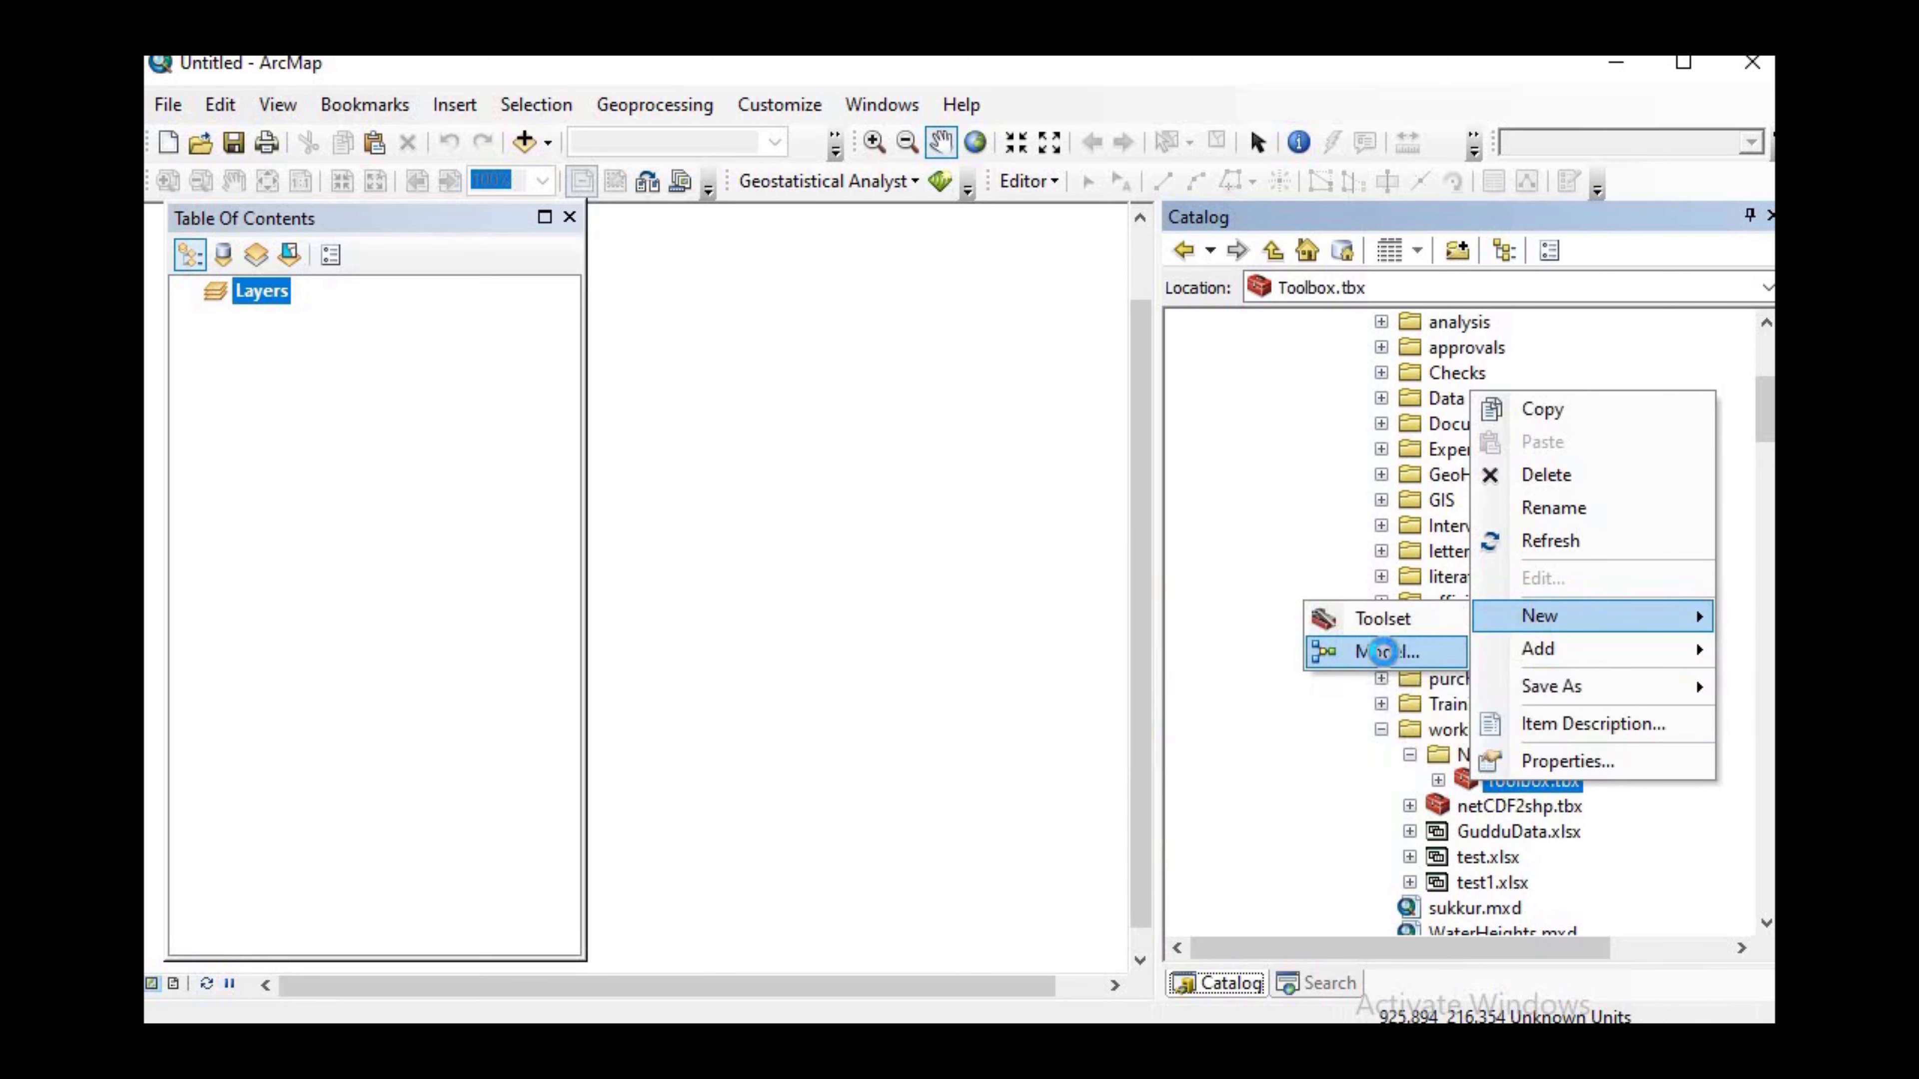
{"action": "left_click", "coordinate": [1383, 652]}
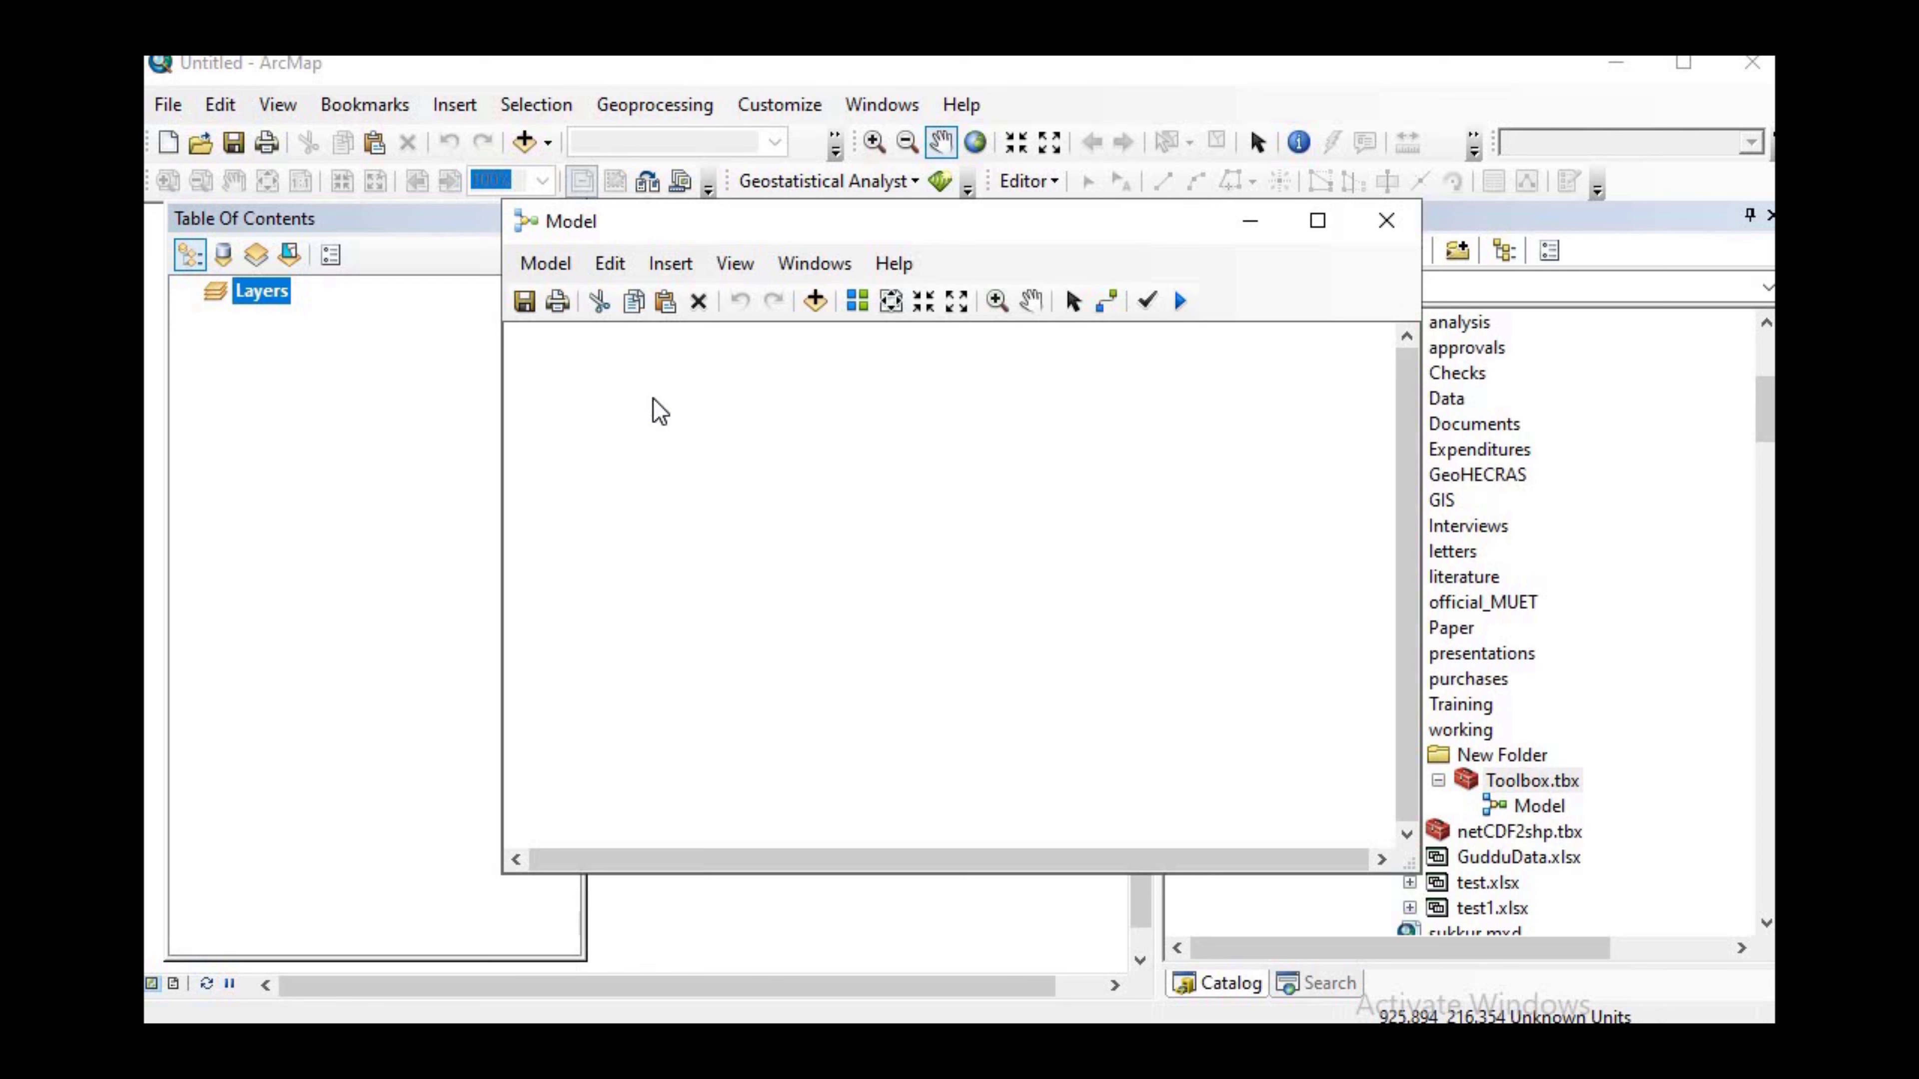
Step: Insert a Files iterator into the model and set its input folder to L2__RESDIR inside L2_WDIR
{"action": "left_click", "coordinate": [687, 268]}
{"action": "mouse_move", "coordinate": [722, 432]}
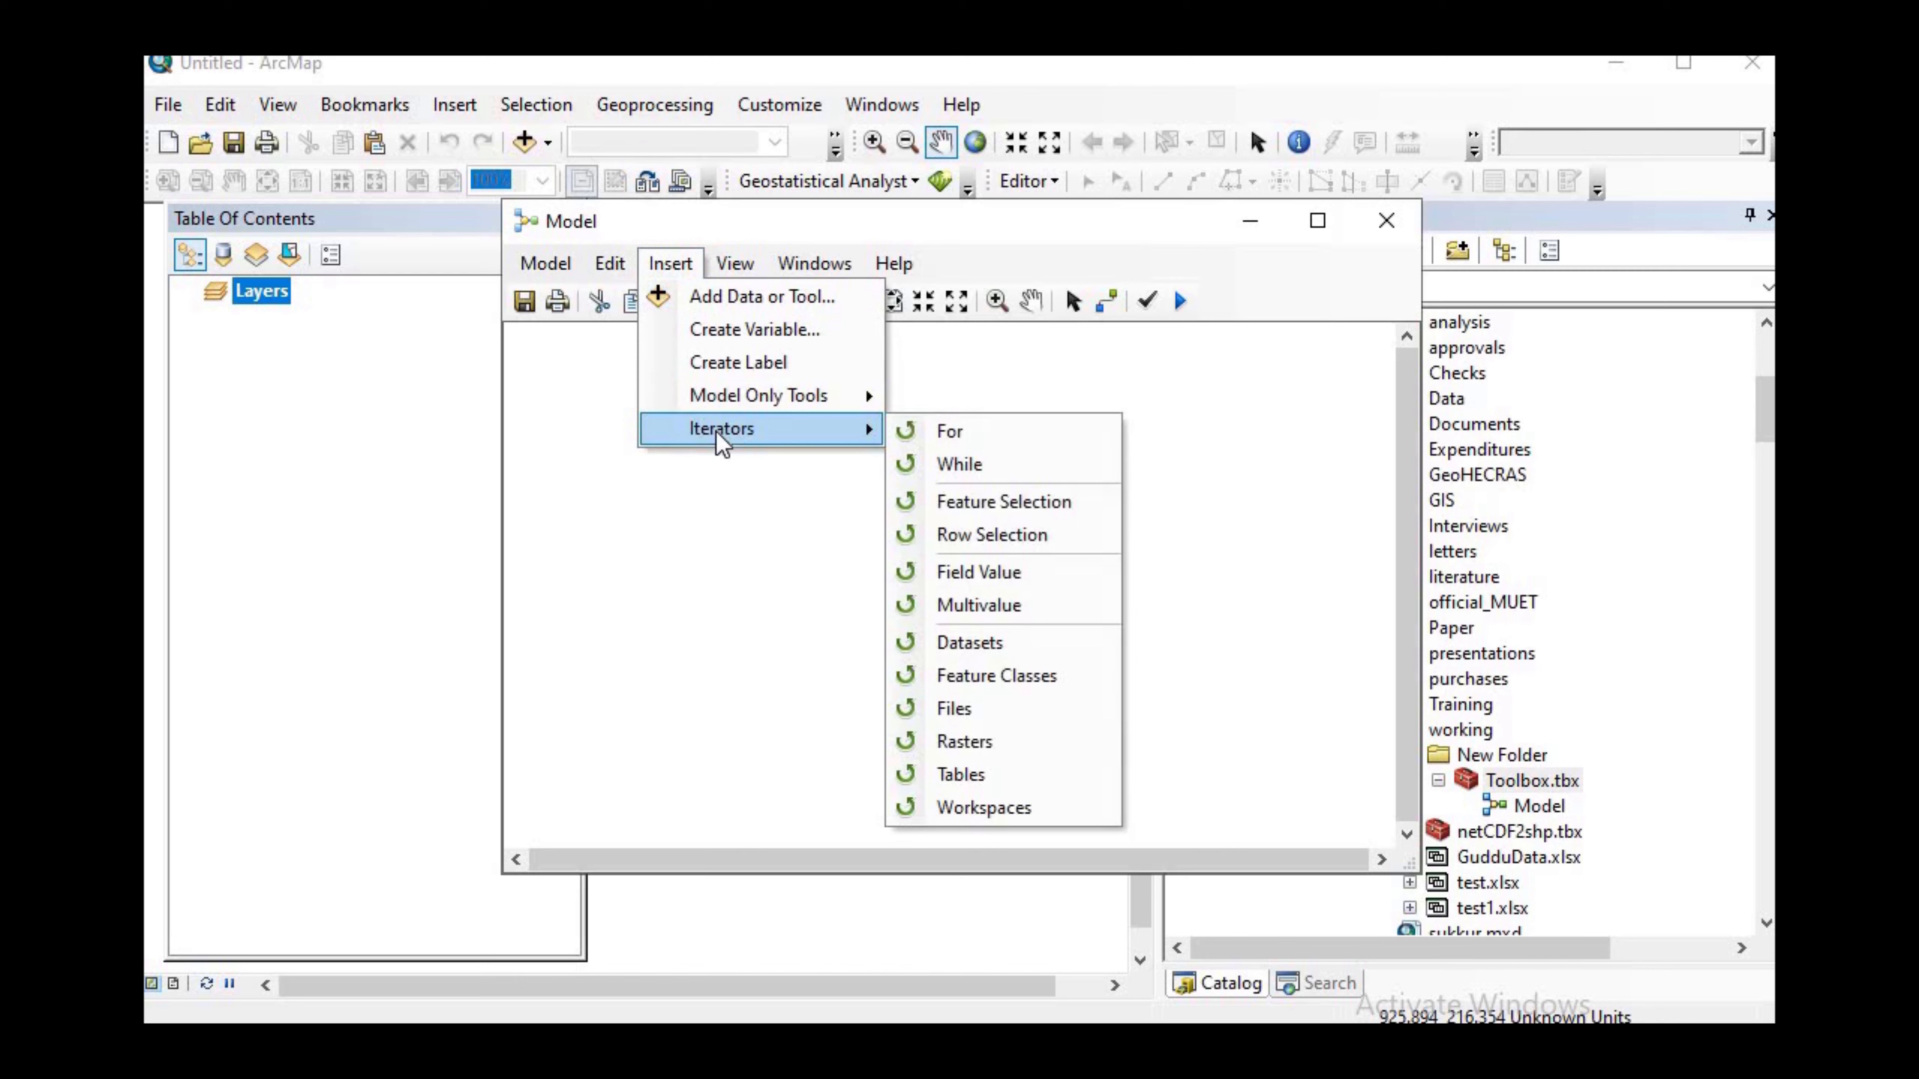
{"action": "left_click", "coordinate": [961, 719]}
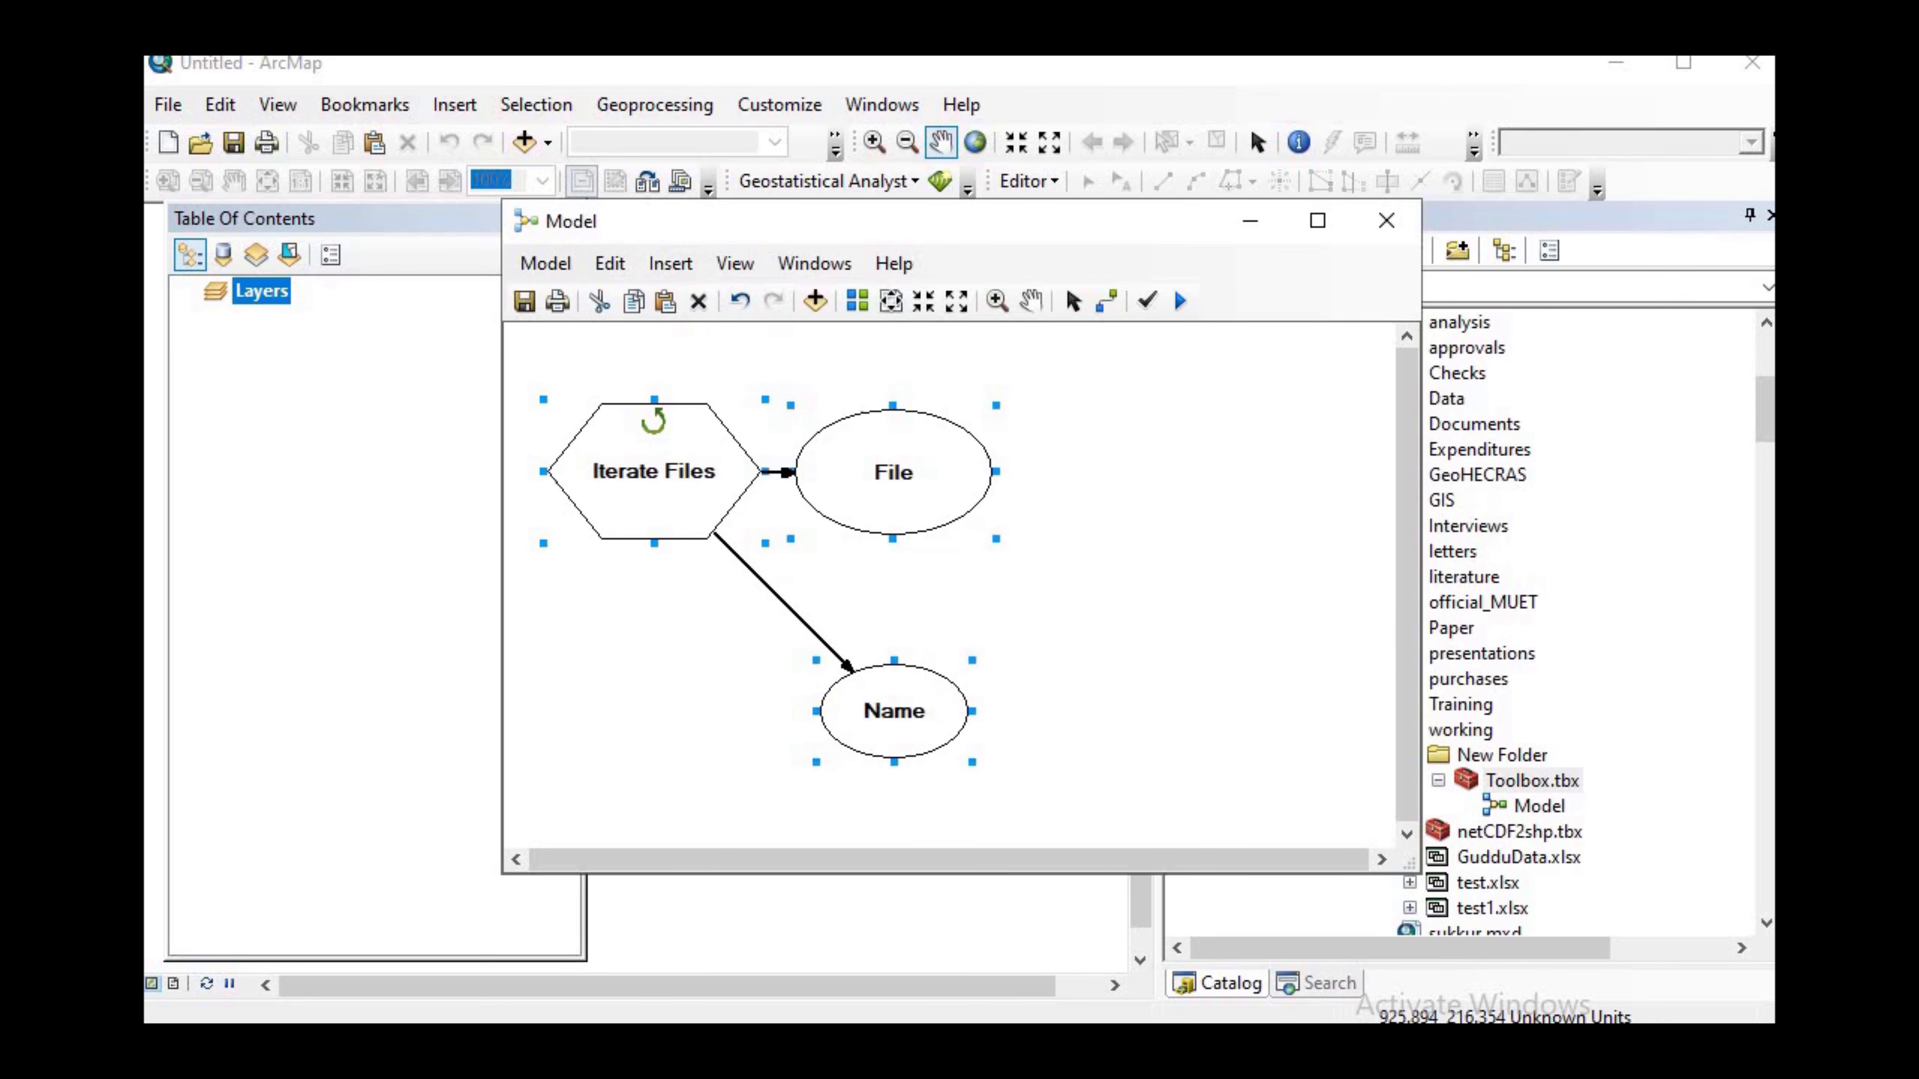
{"action": "double_click", "coordinate": [633, 505]}
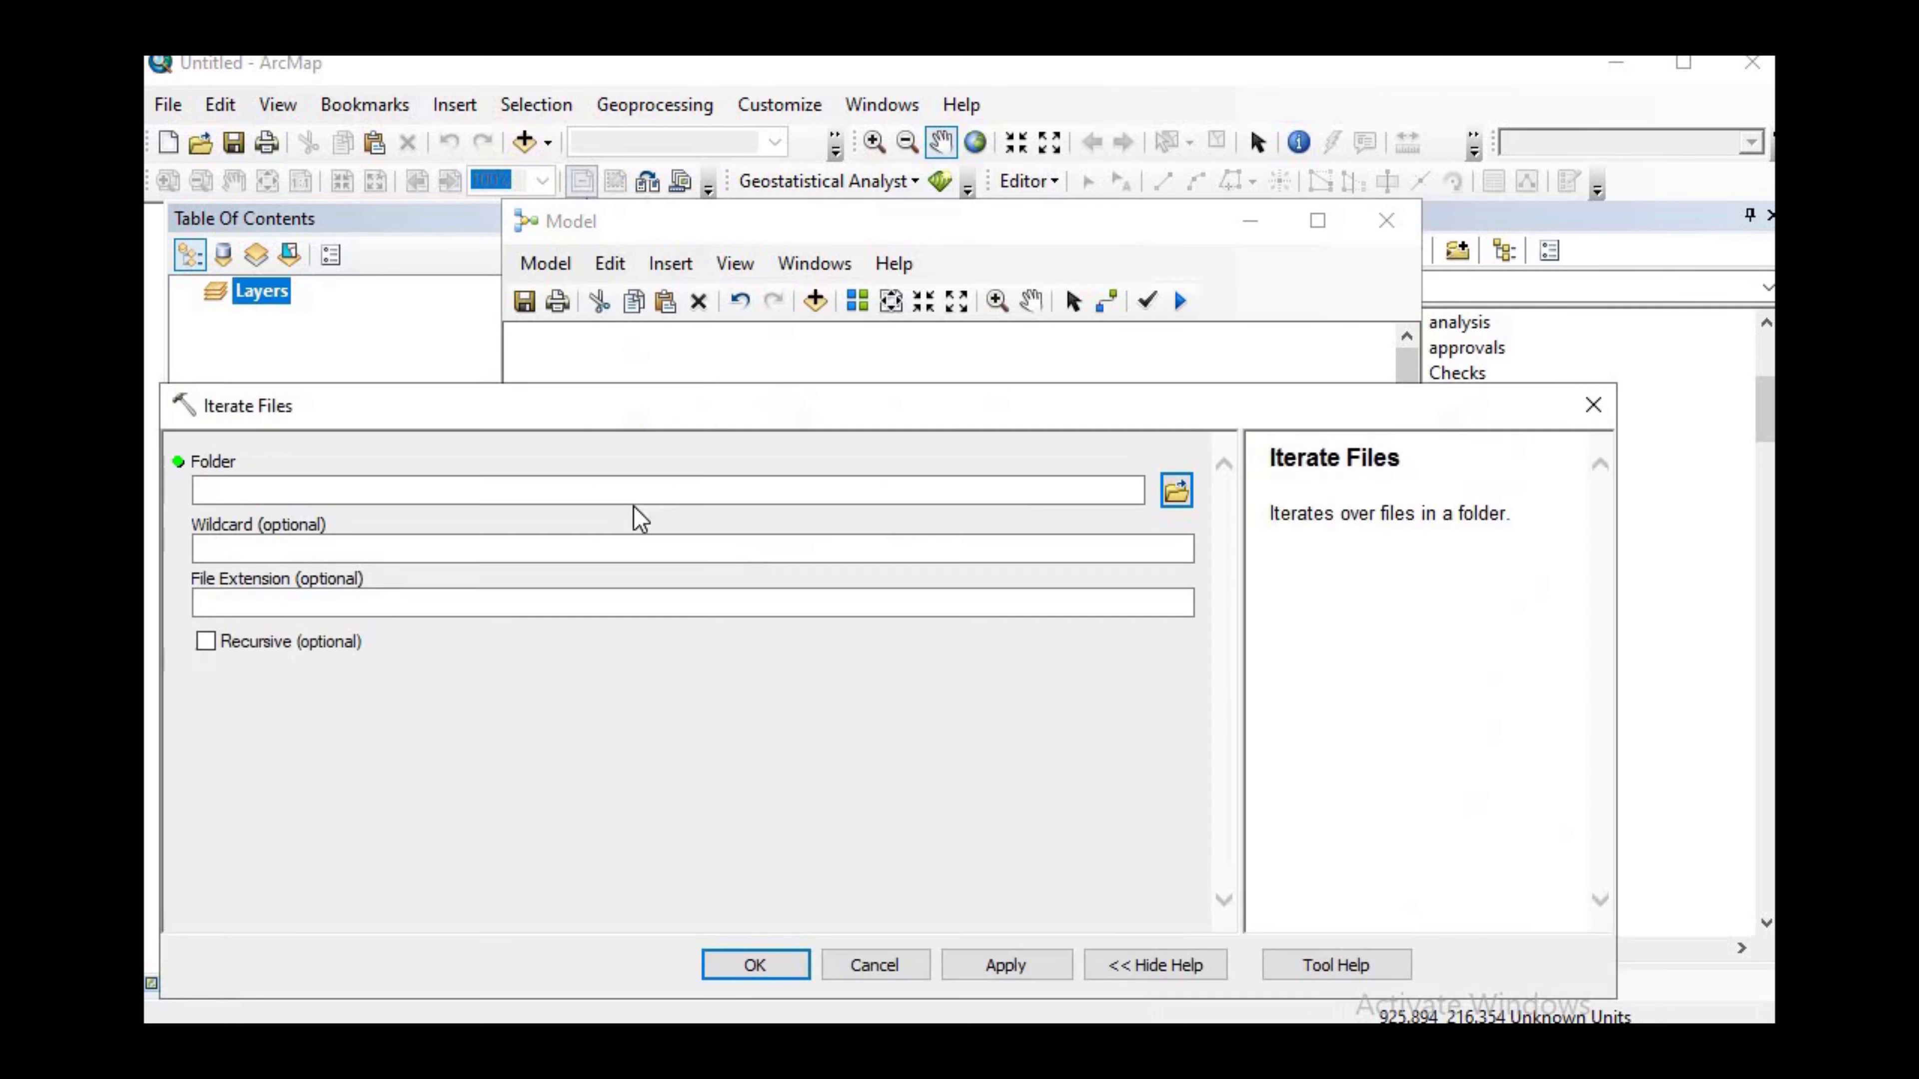
{"action": "left_click", "coordinate": [1175, 496]}
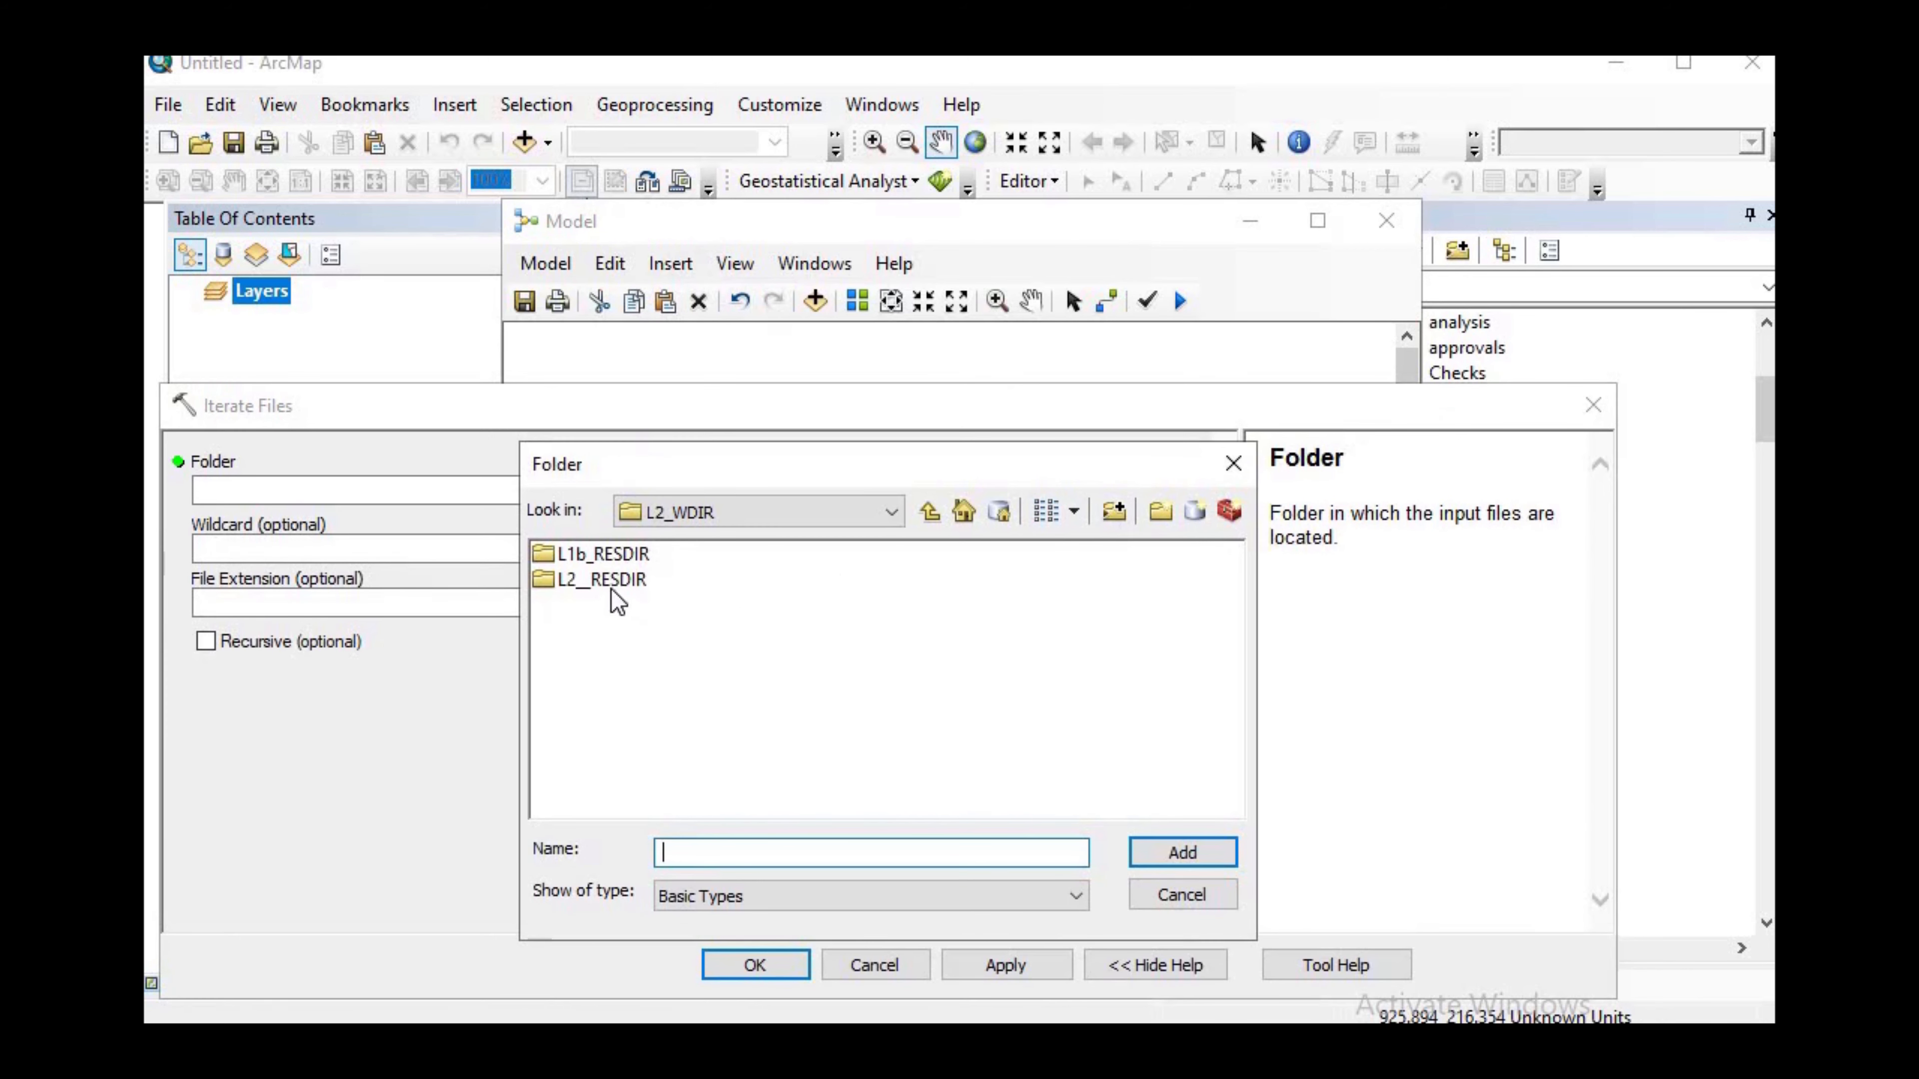
{"action": "left_click", "coordinate": [615, 581]}
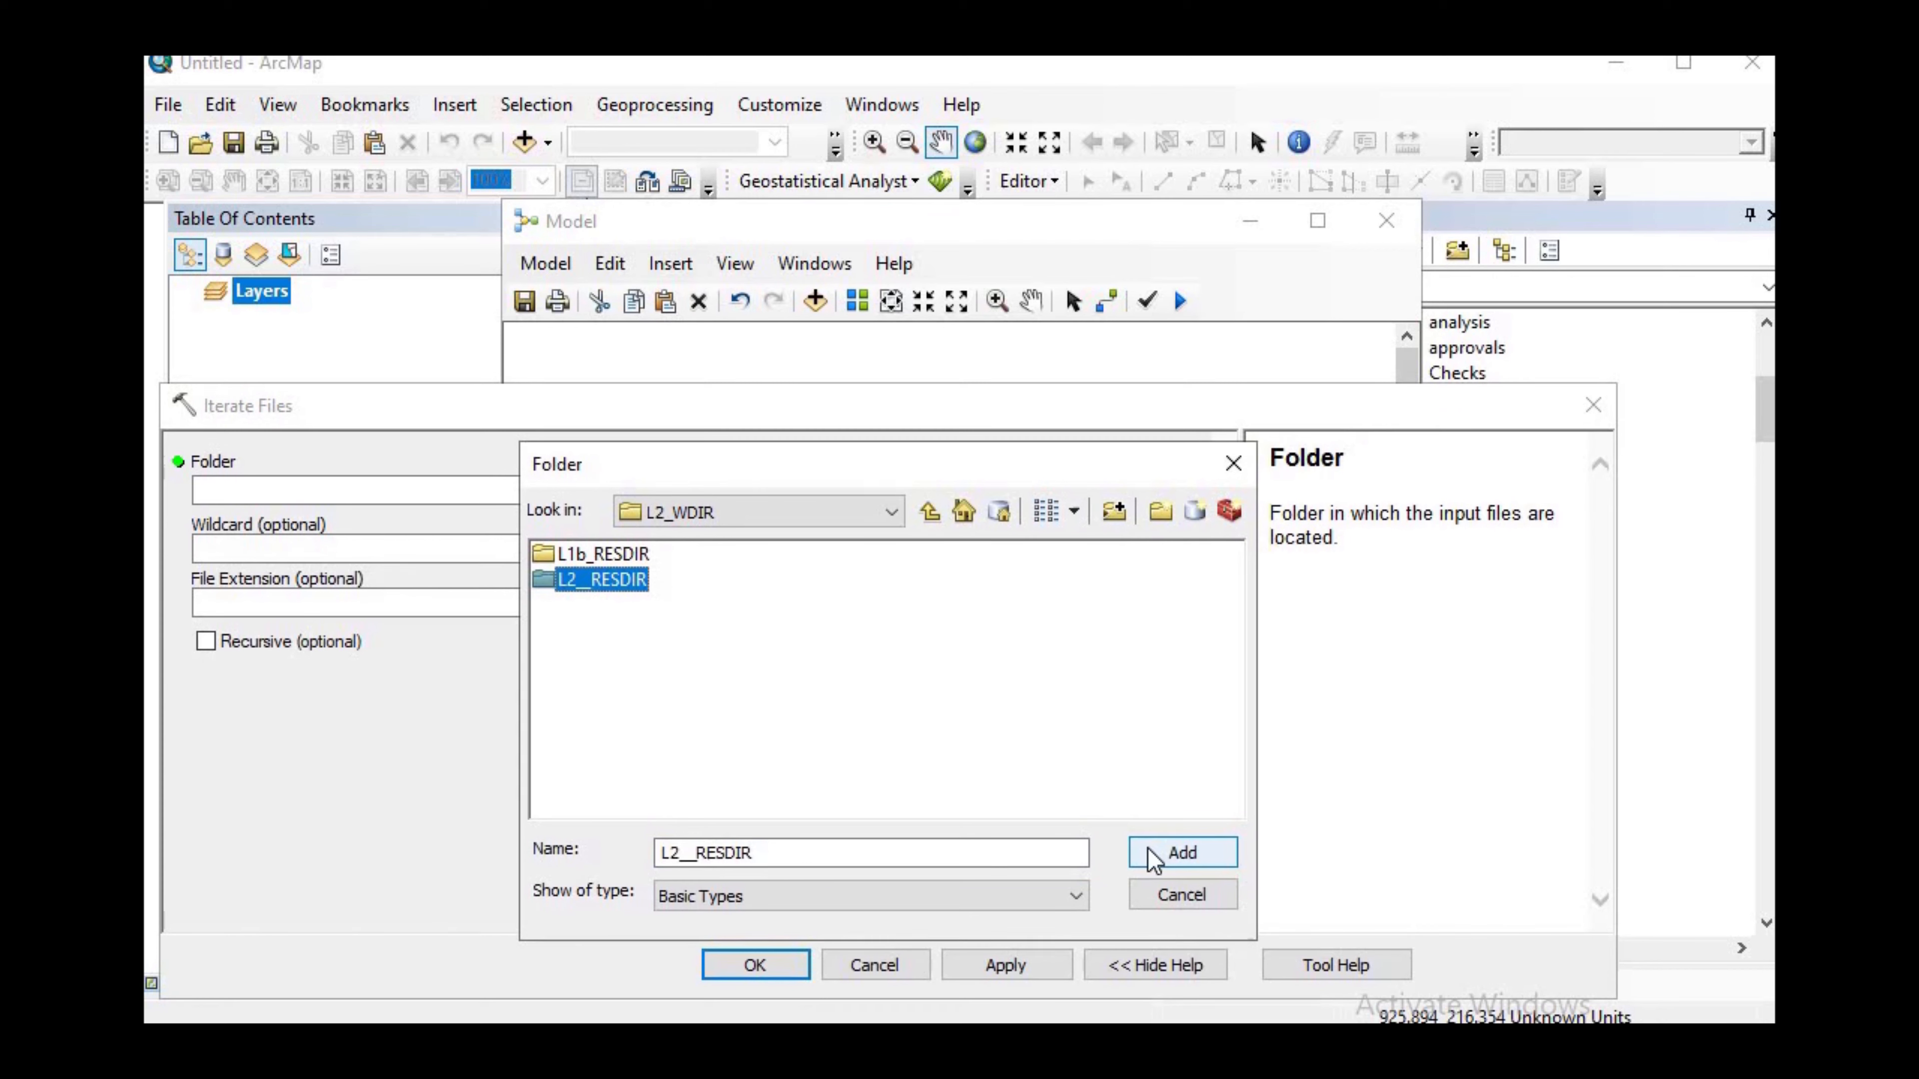
{"action": "left_click", "coordinate": [1182, 852]}
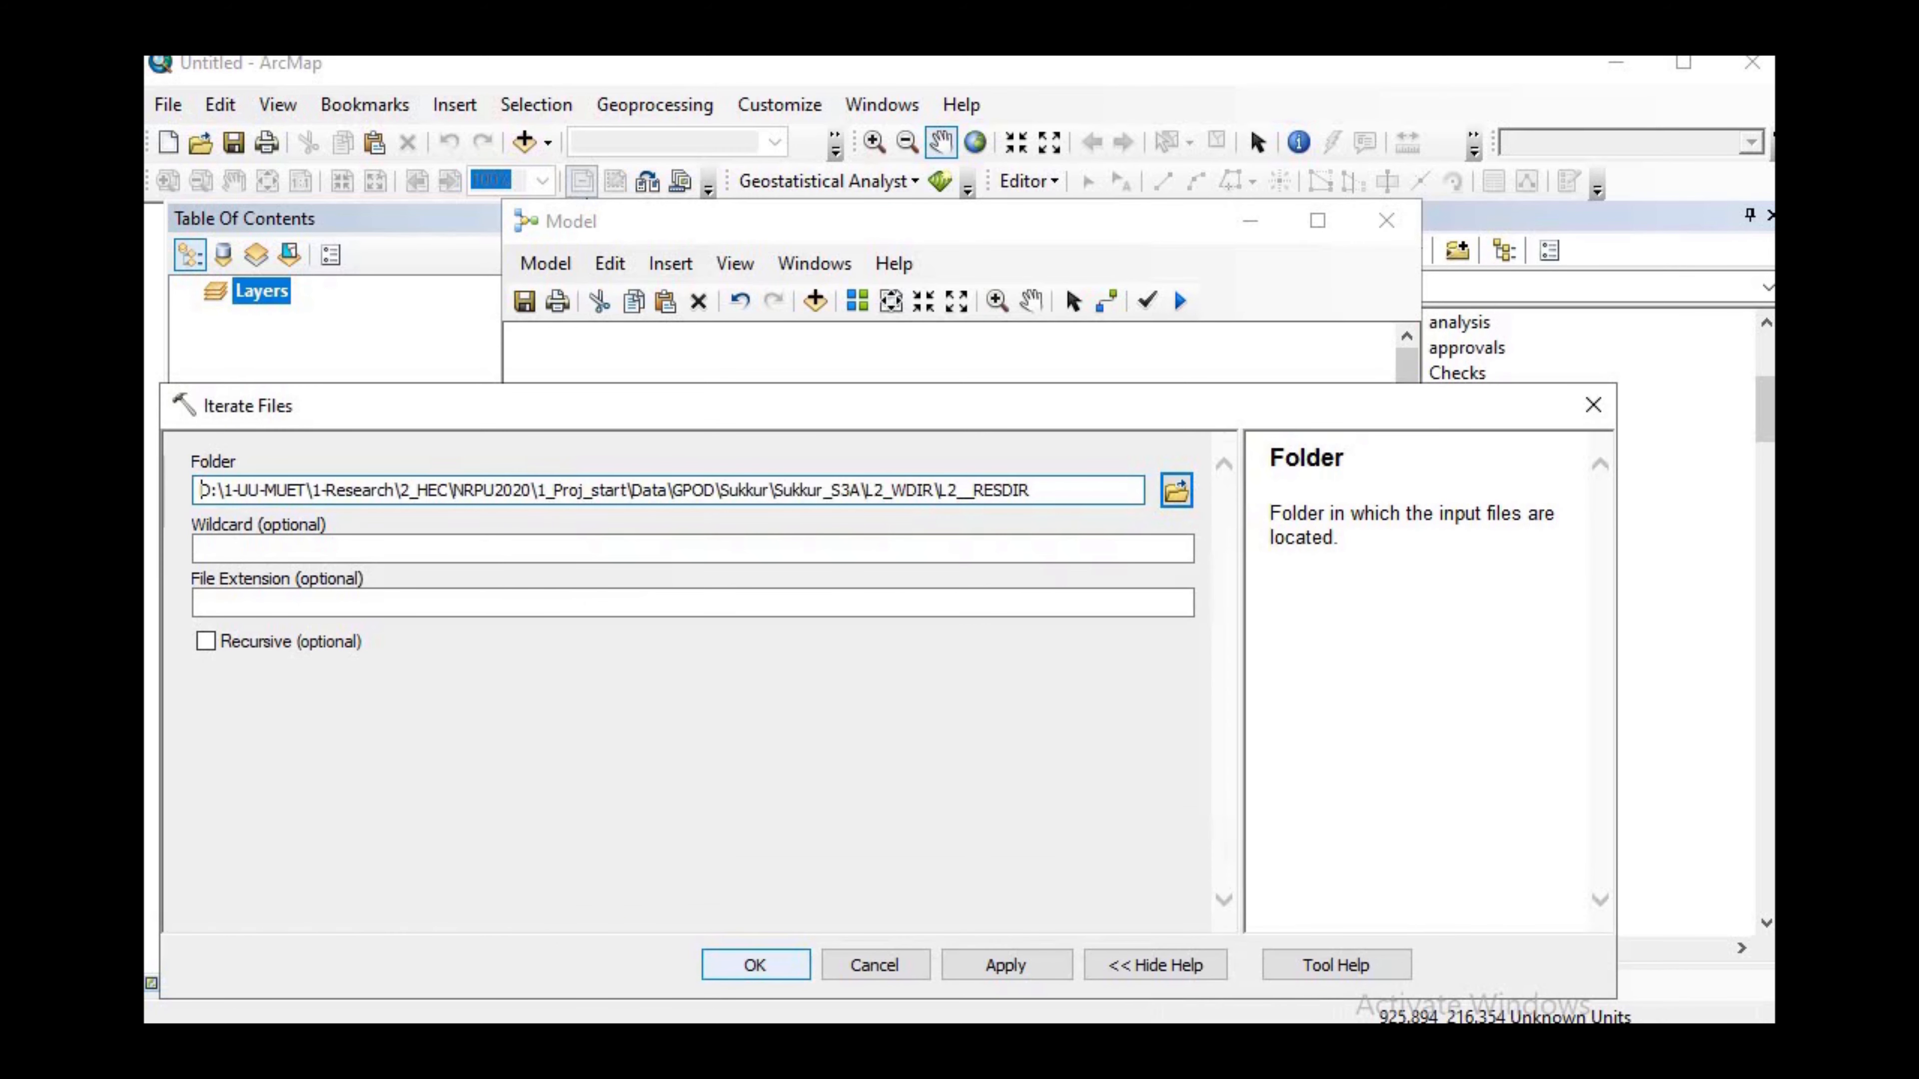
{"action": "left_click", "coordinate": [755, 966]}
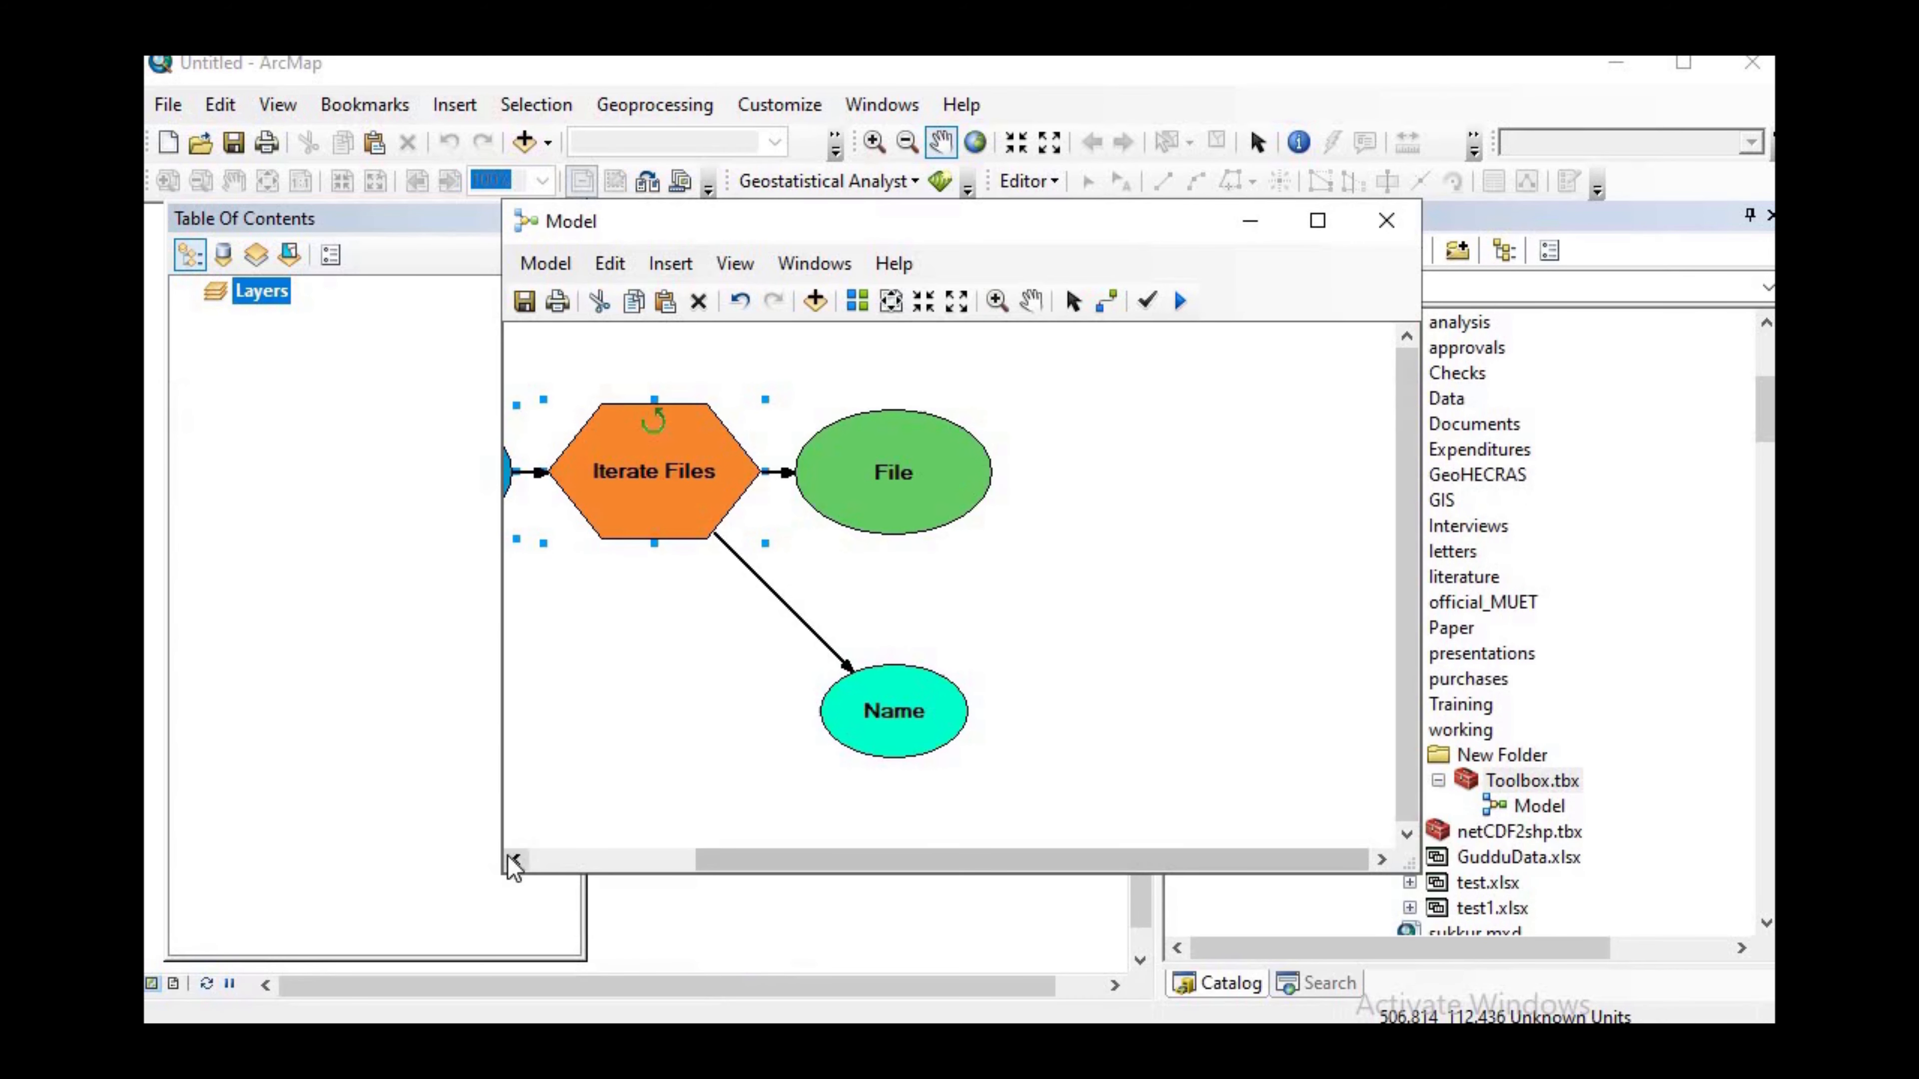
Step: Bring the whole model into view and check the value of the iterator's Name output variable
{"action": "left_click_drag", "start_coordinate": [502, 825], "coordinate": [203, 864]}
{"action": "double_click", "coordinate": [772, 713]}
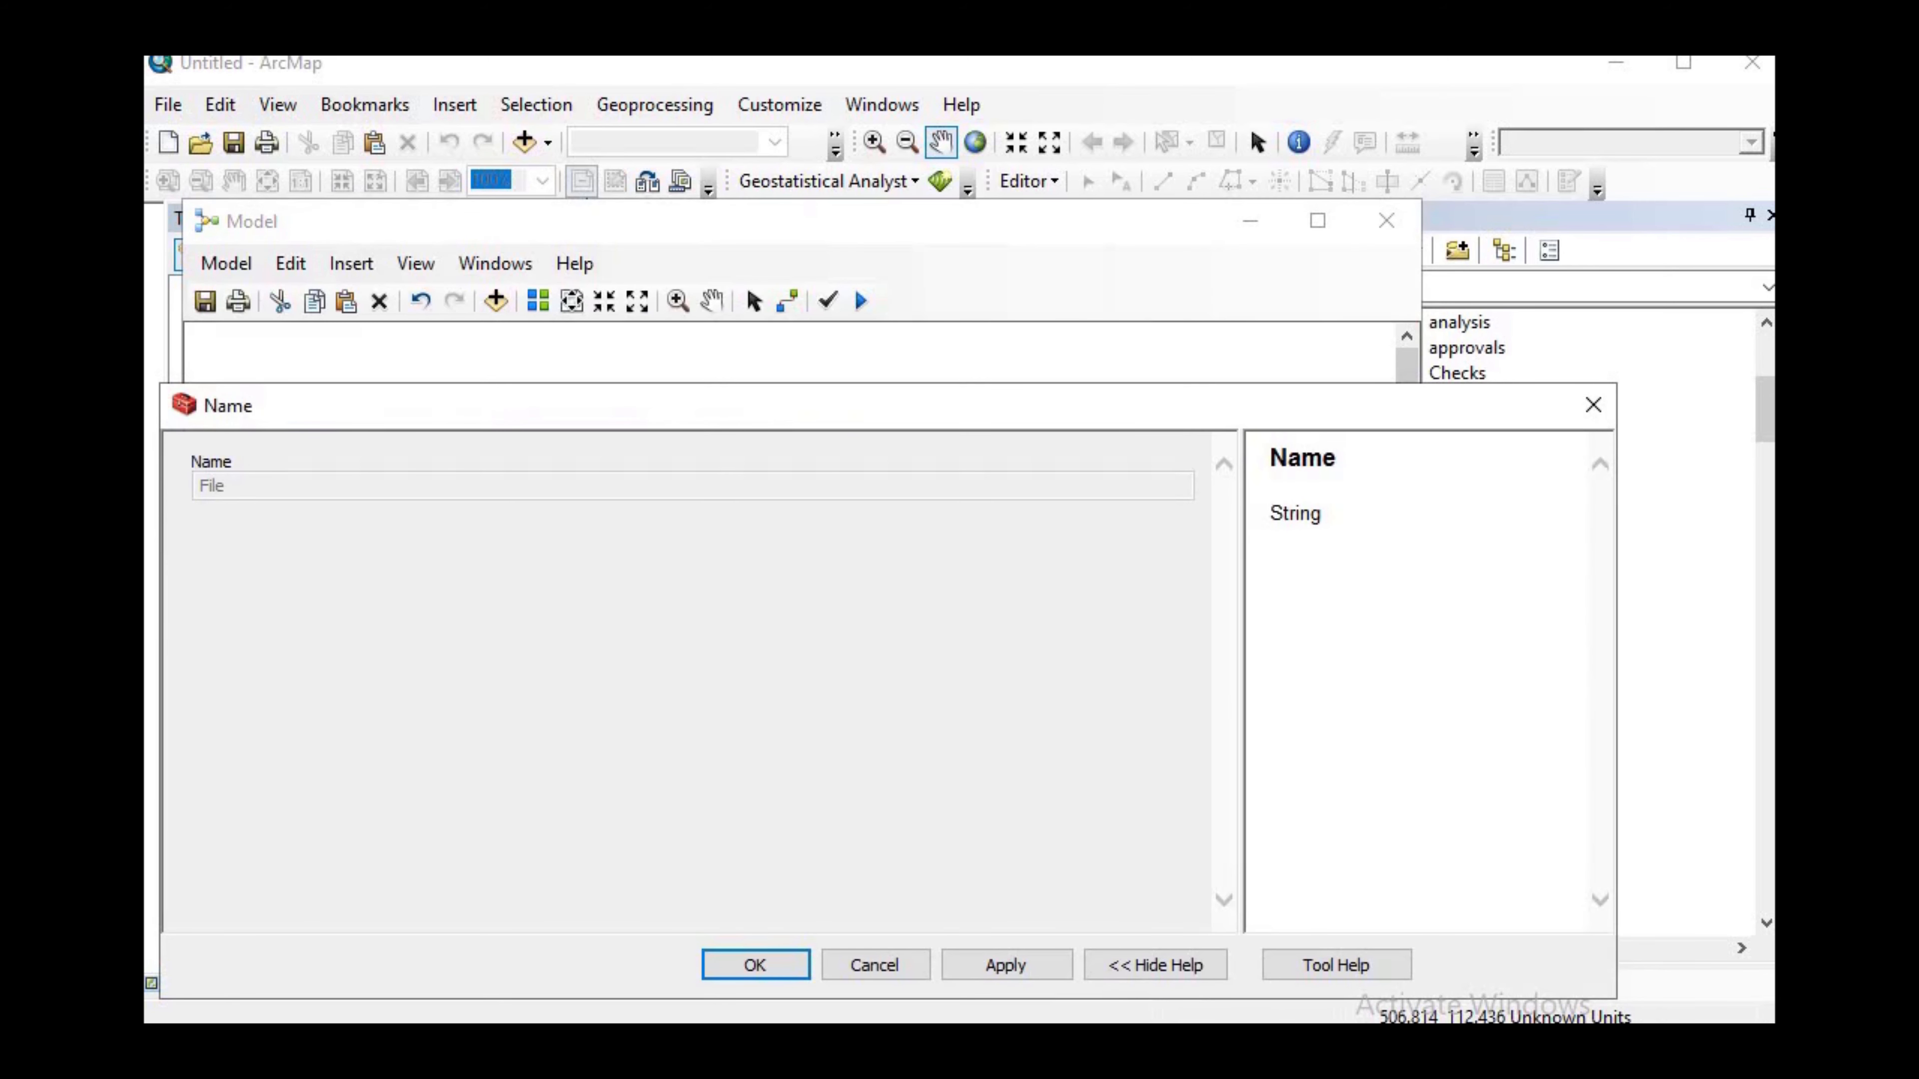
{"action": "left_click", "coordinate": [755, 966]}
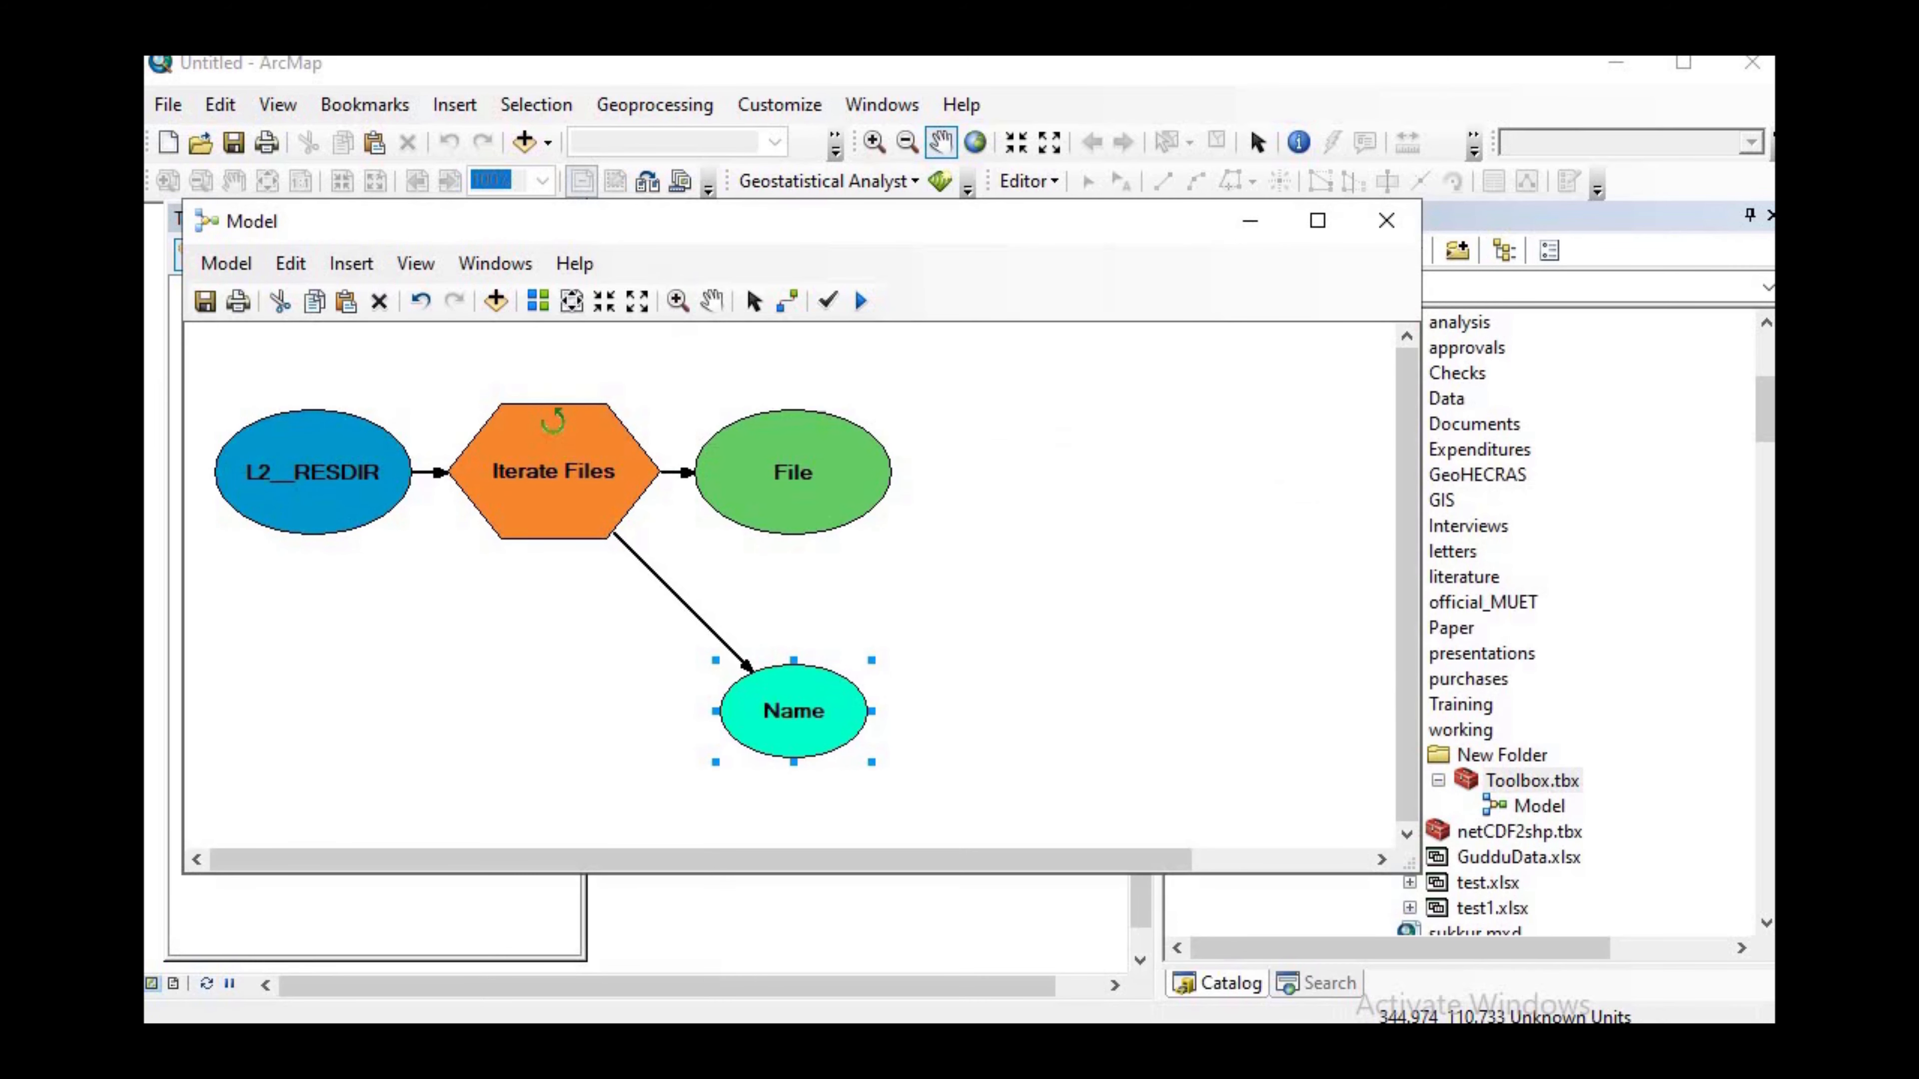
Step: Run the model and inspect which file name the Name variable holds after the run
{"action": "left_click", "coordinate": [861, 301]}
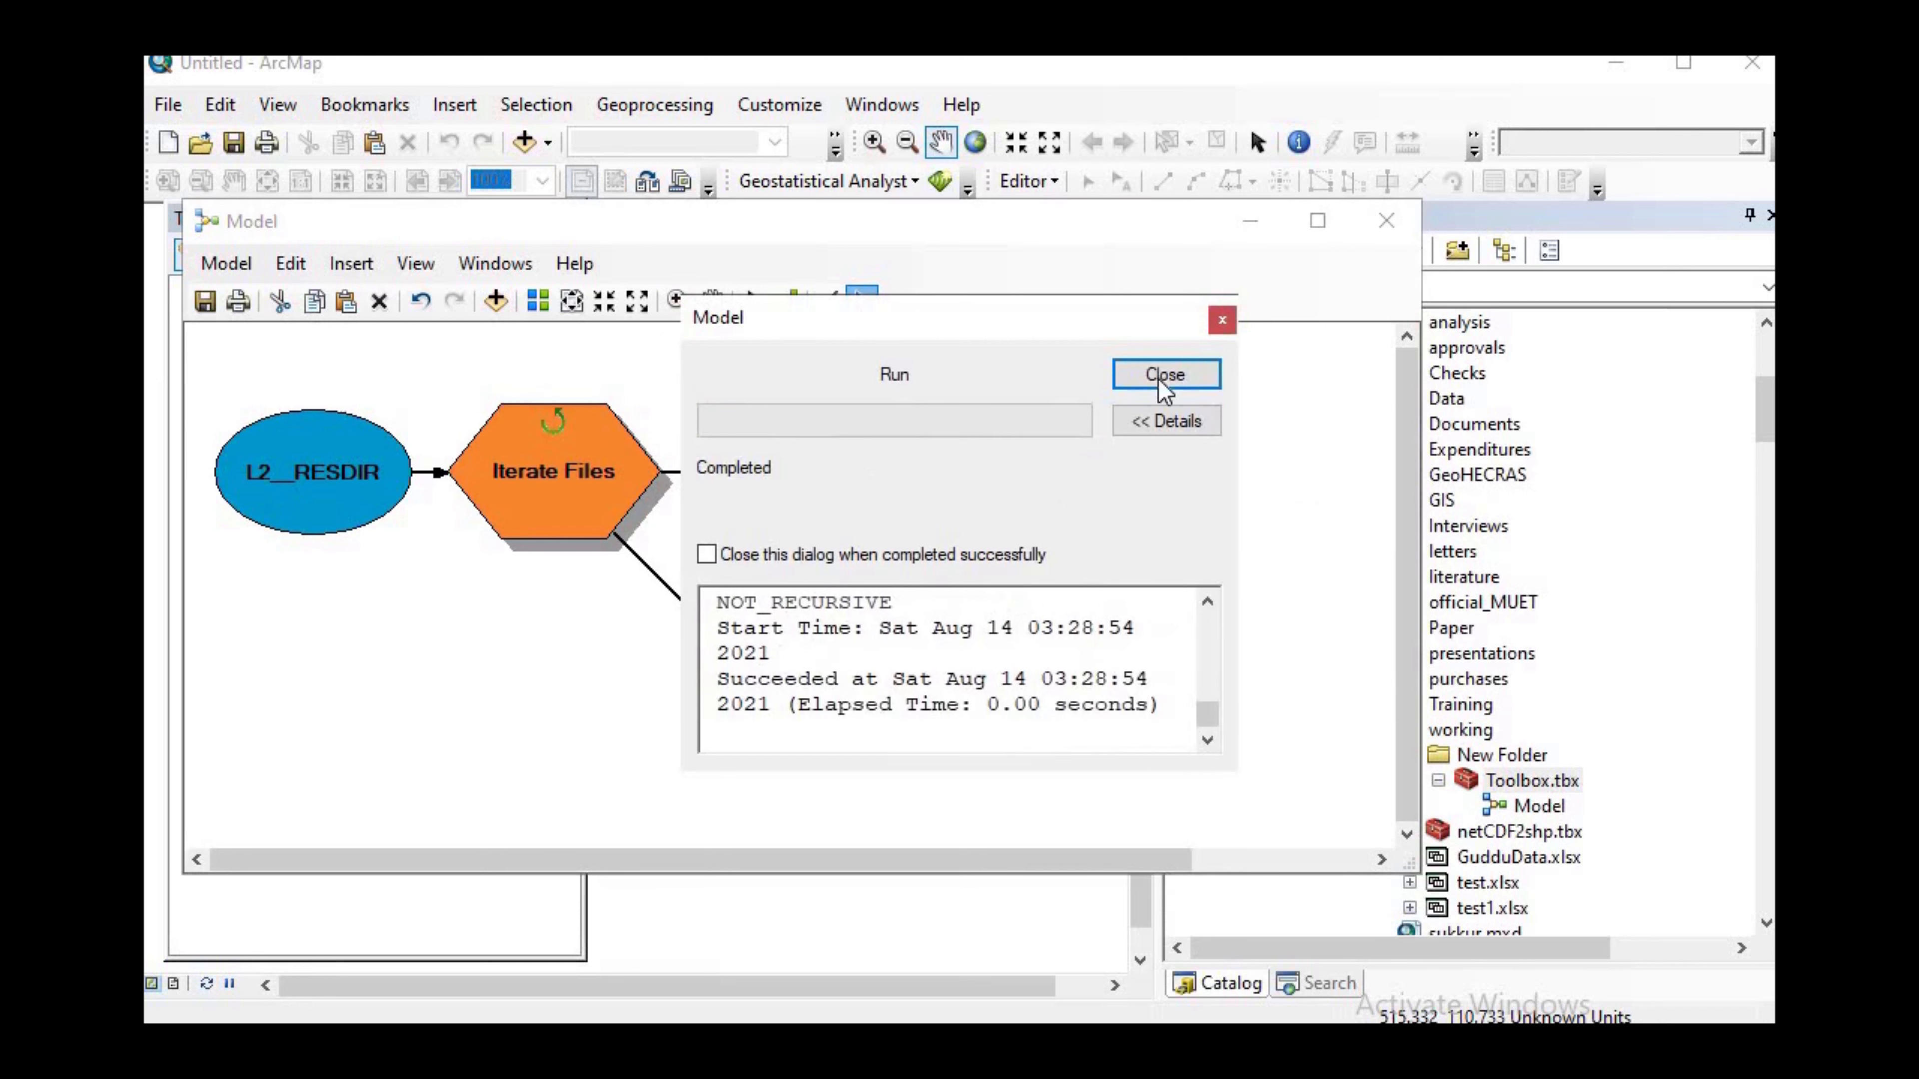
{"action": "left_click", "coordinate": [1161, 374]}
{"action": "double_click", "coordinate": [803, 706]}
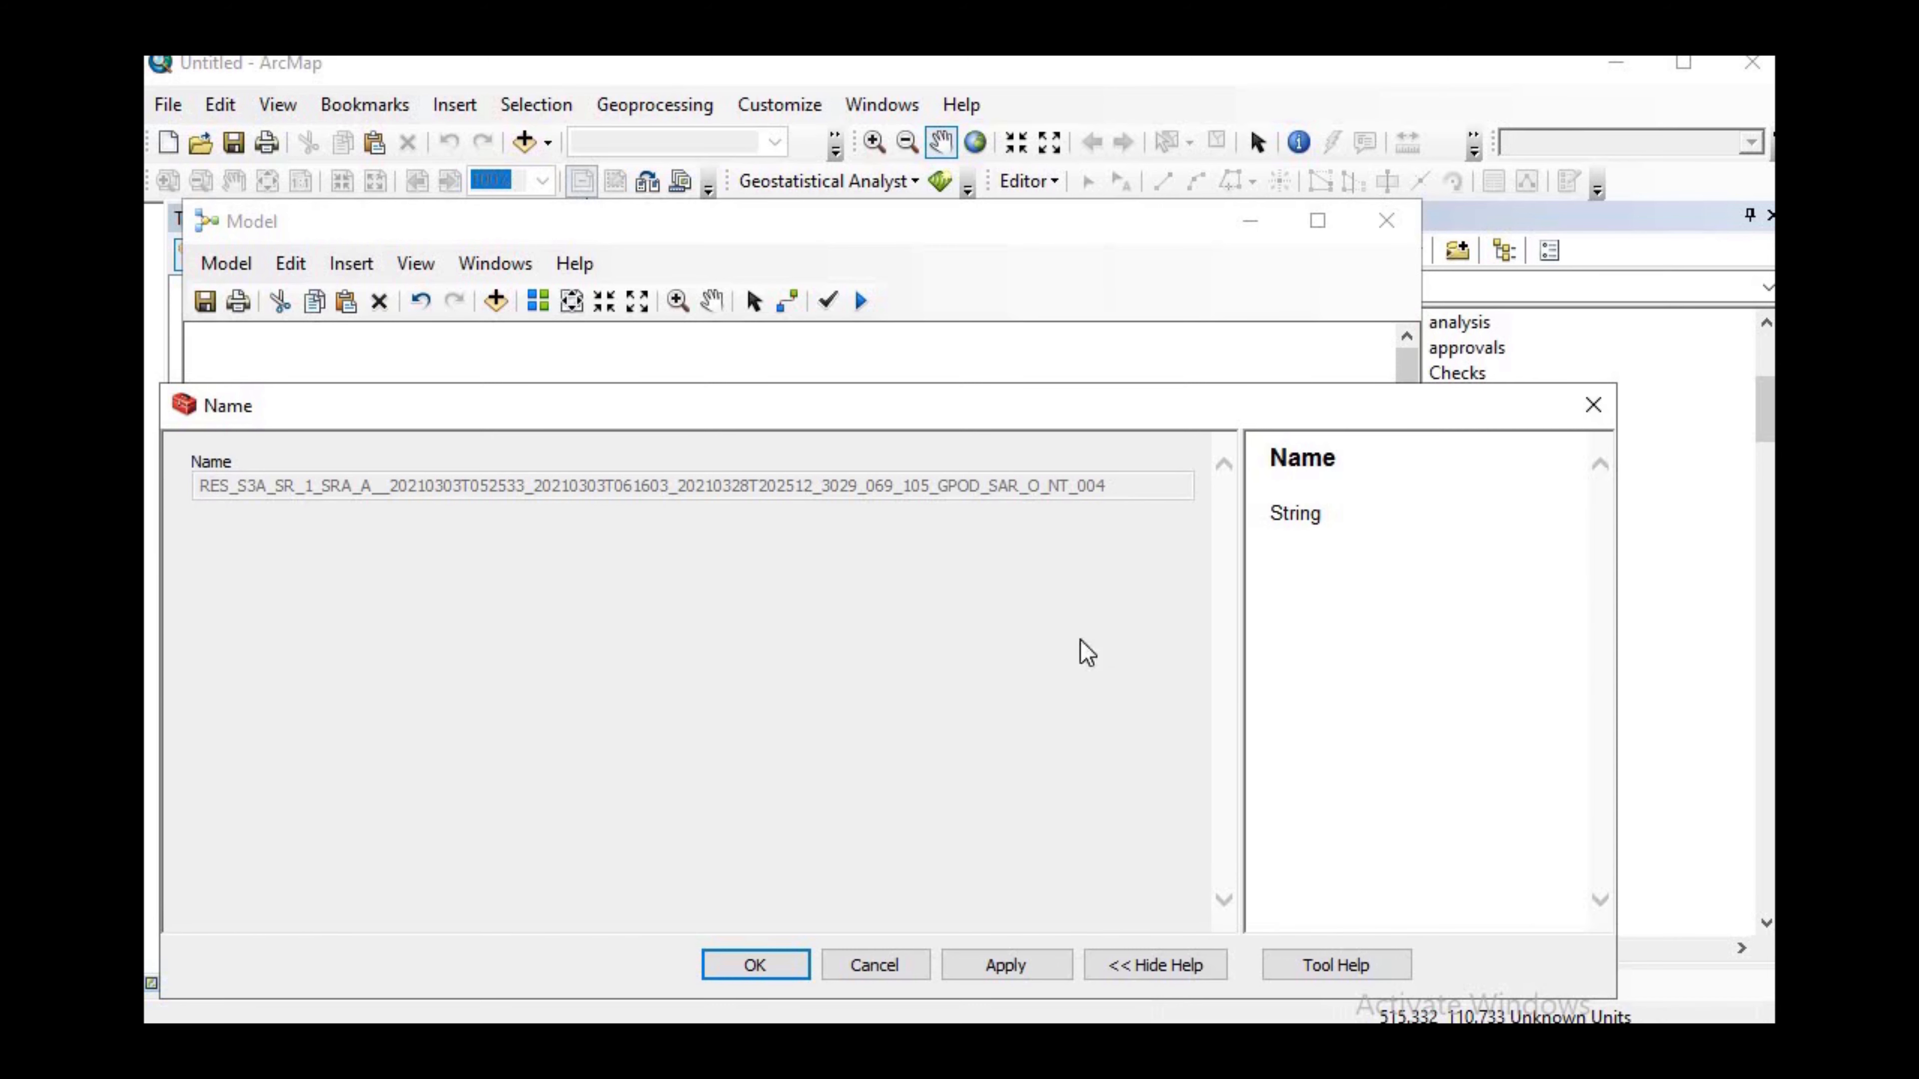
{"action": "left_click", "coordinate": [756, 966]}
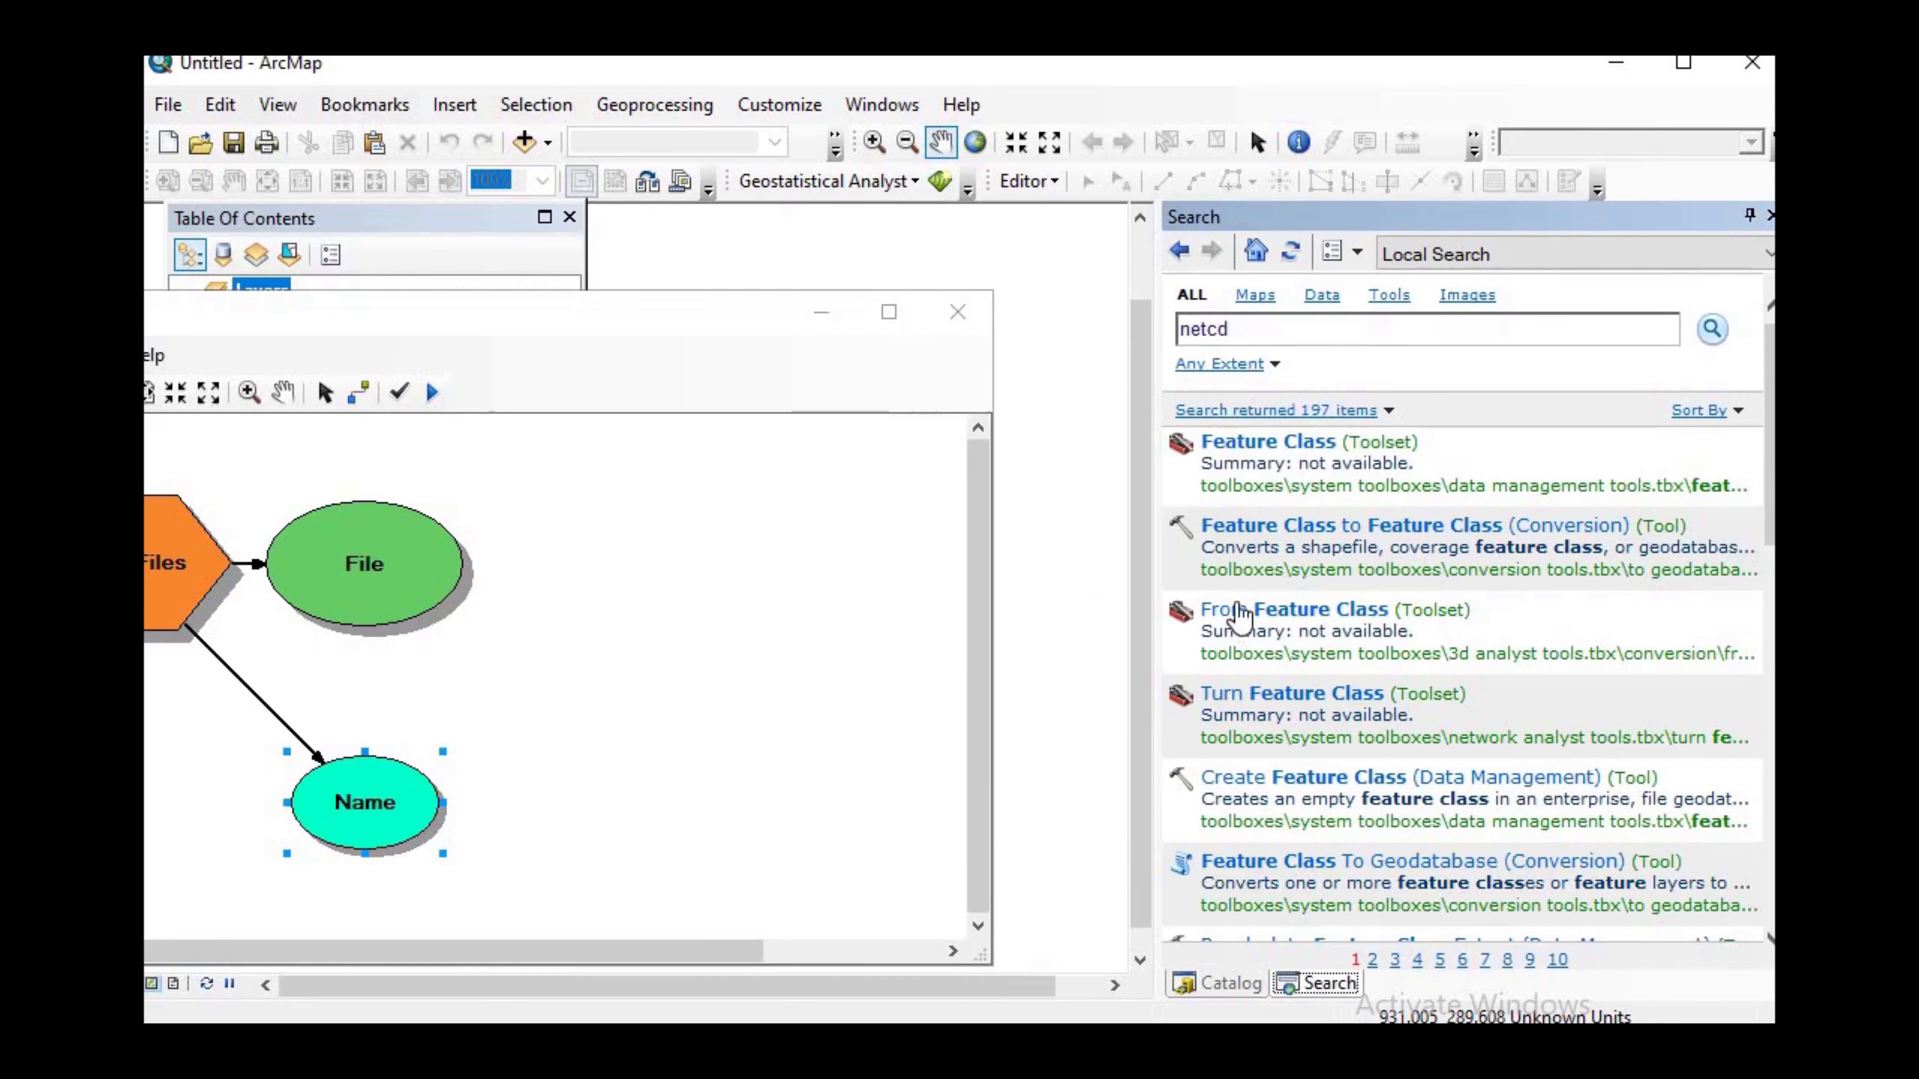
Step: Search the tools for netcdf and add the Make NetCDF Table View tool to the model
{"action": "key", "text": "Return"}
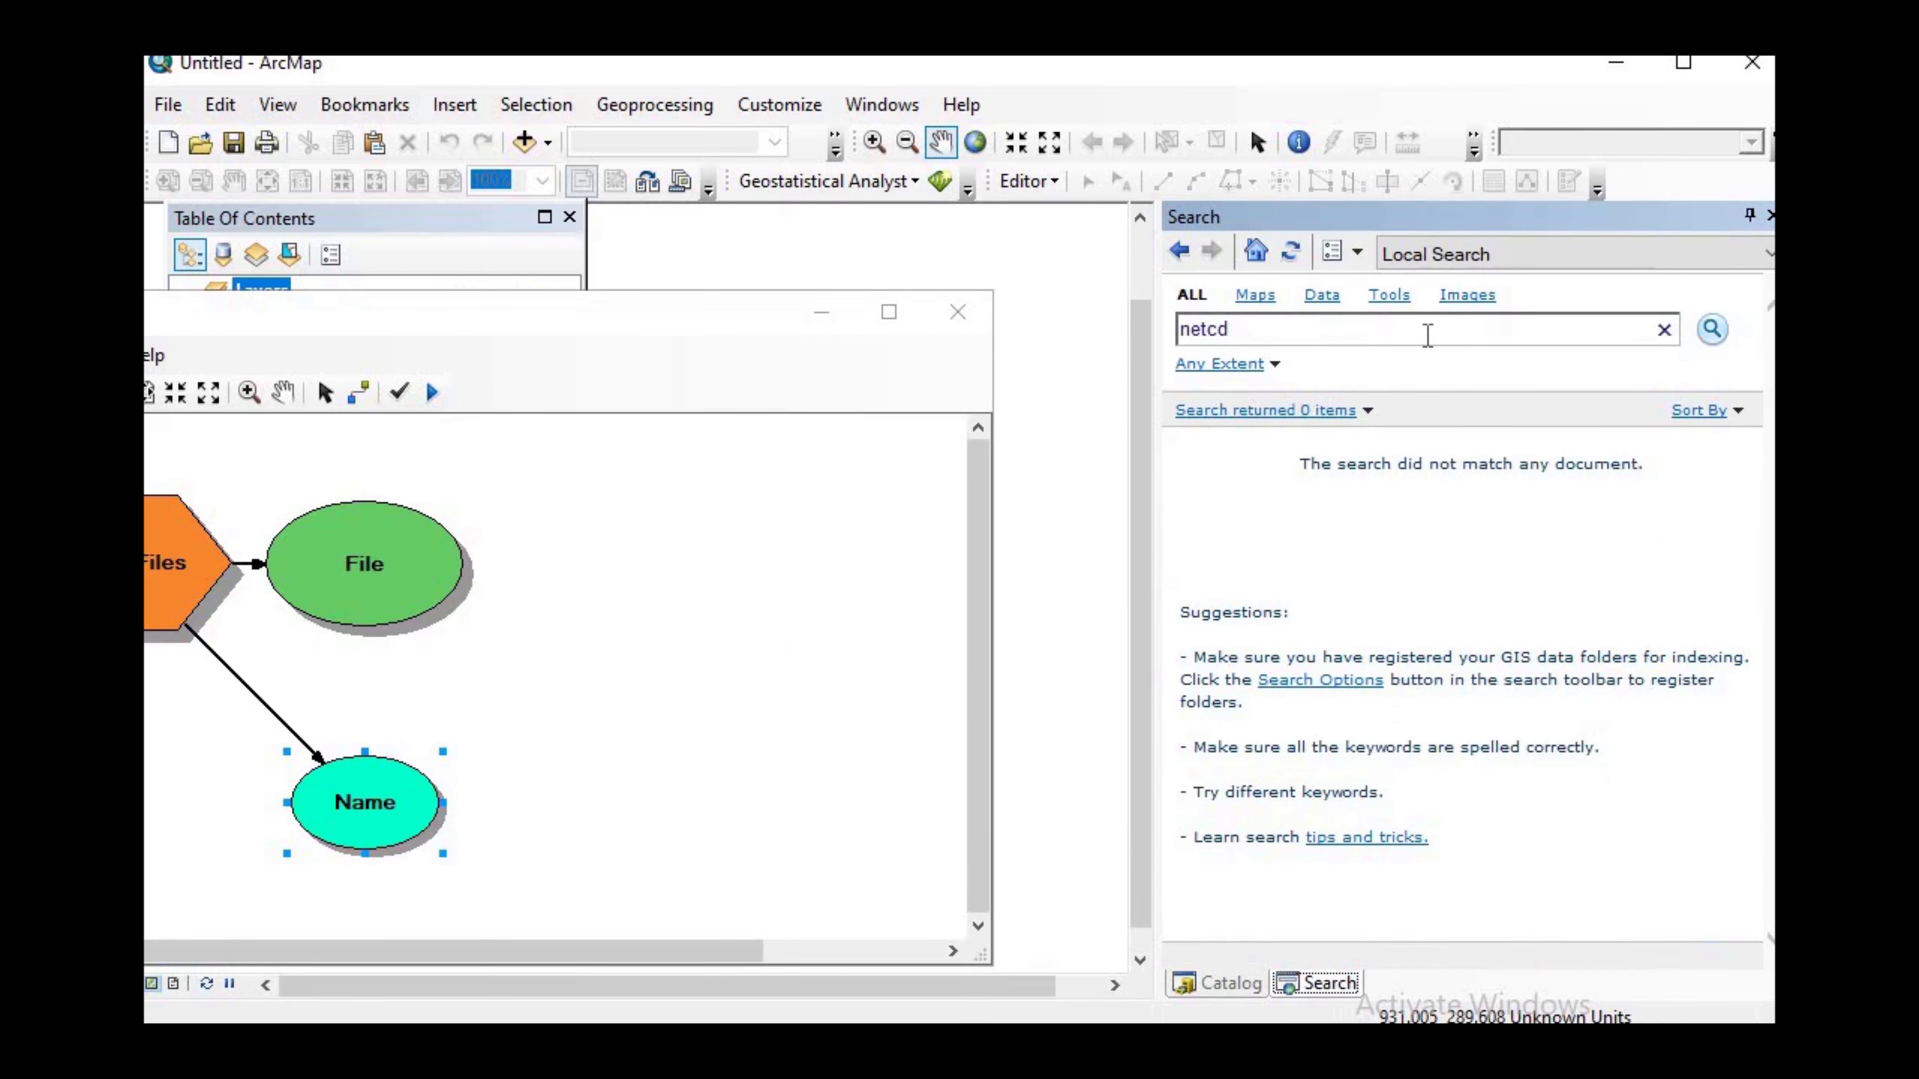
{"action": "type", "text": "f"}
{"action": "key", "text": "Return"}
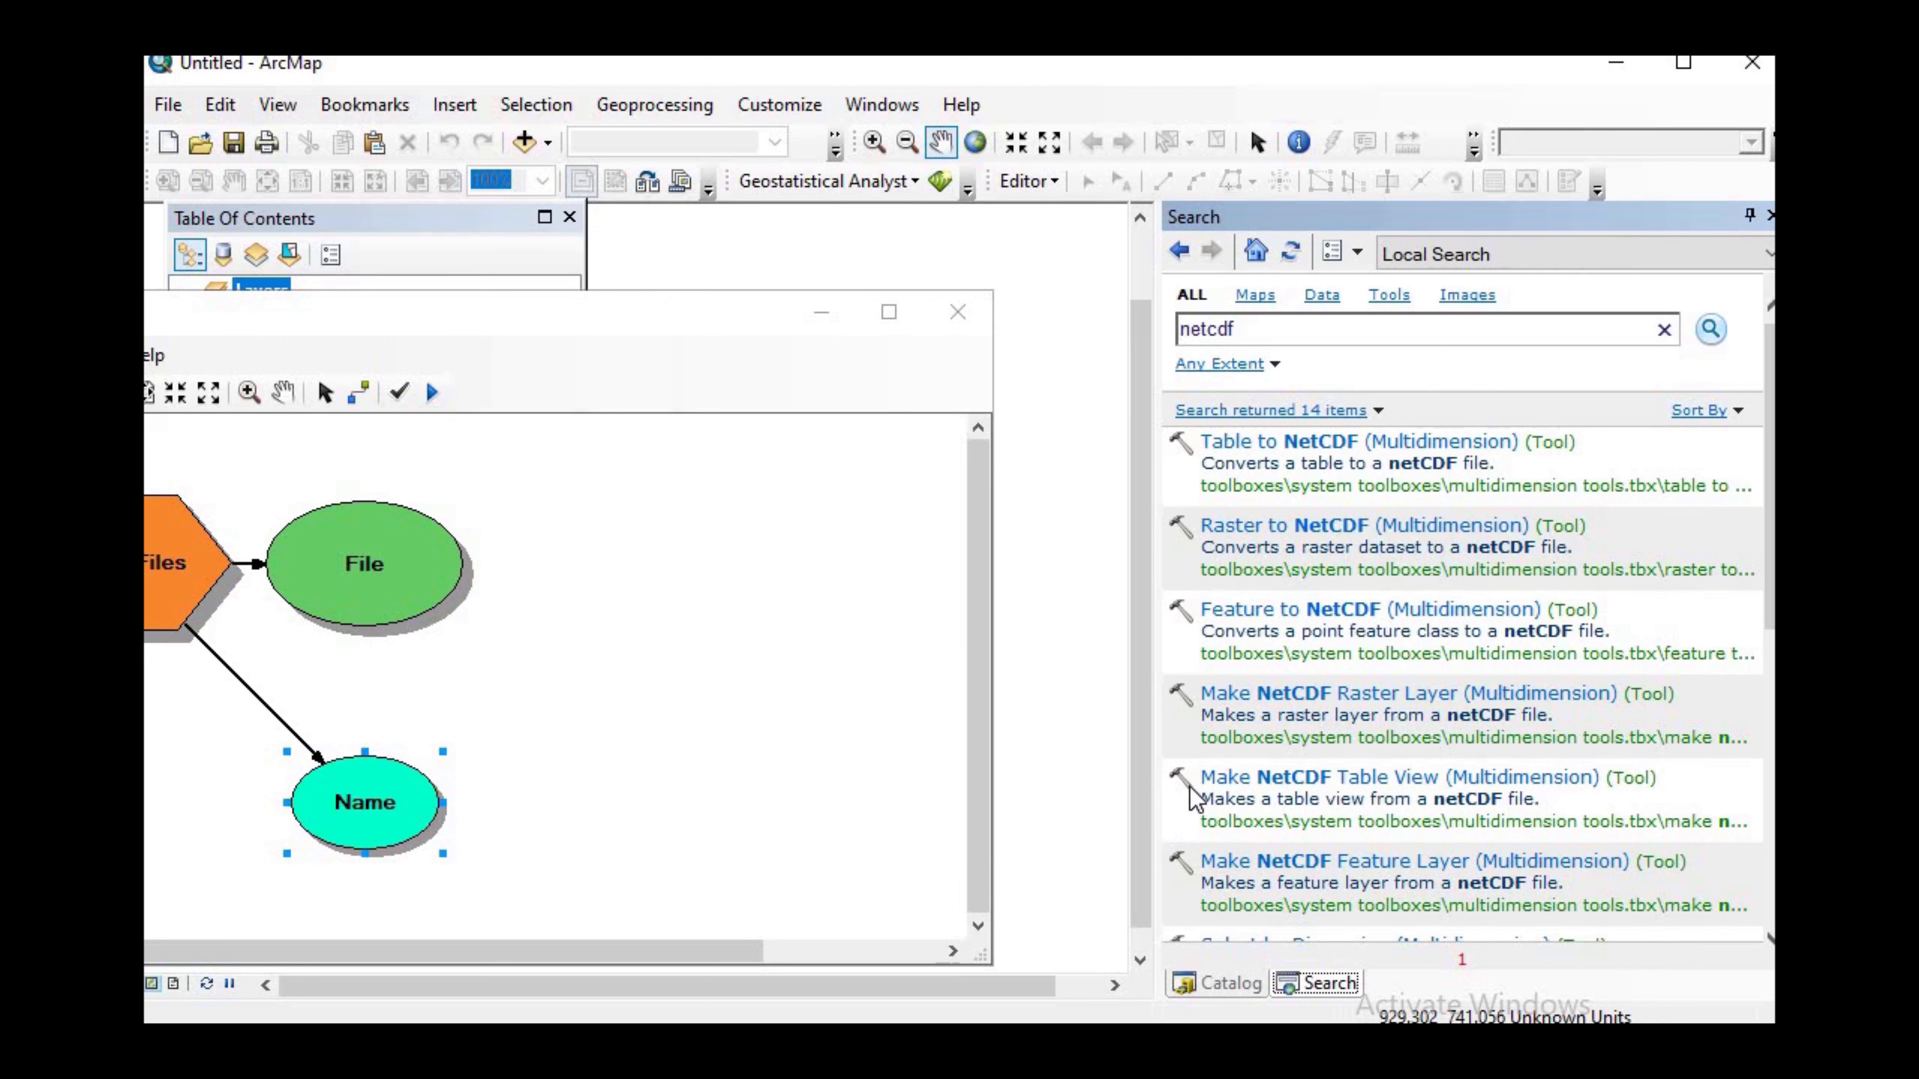
{"action": "left_click_drag", "start_coordinate": [1298, 783], "coordinate": [683, 699]}
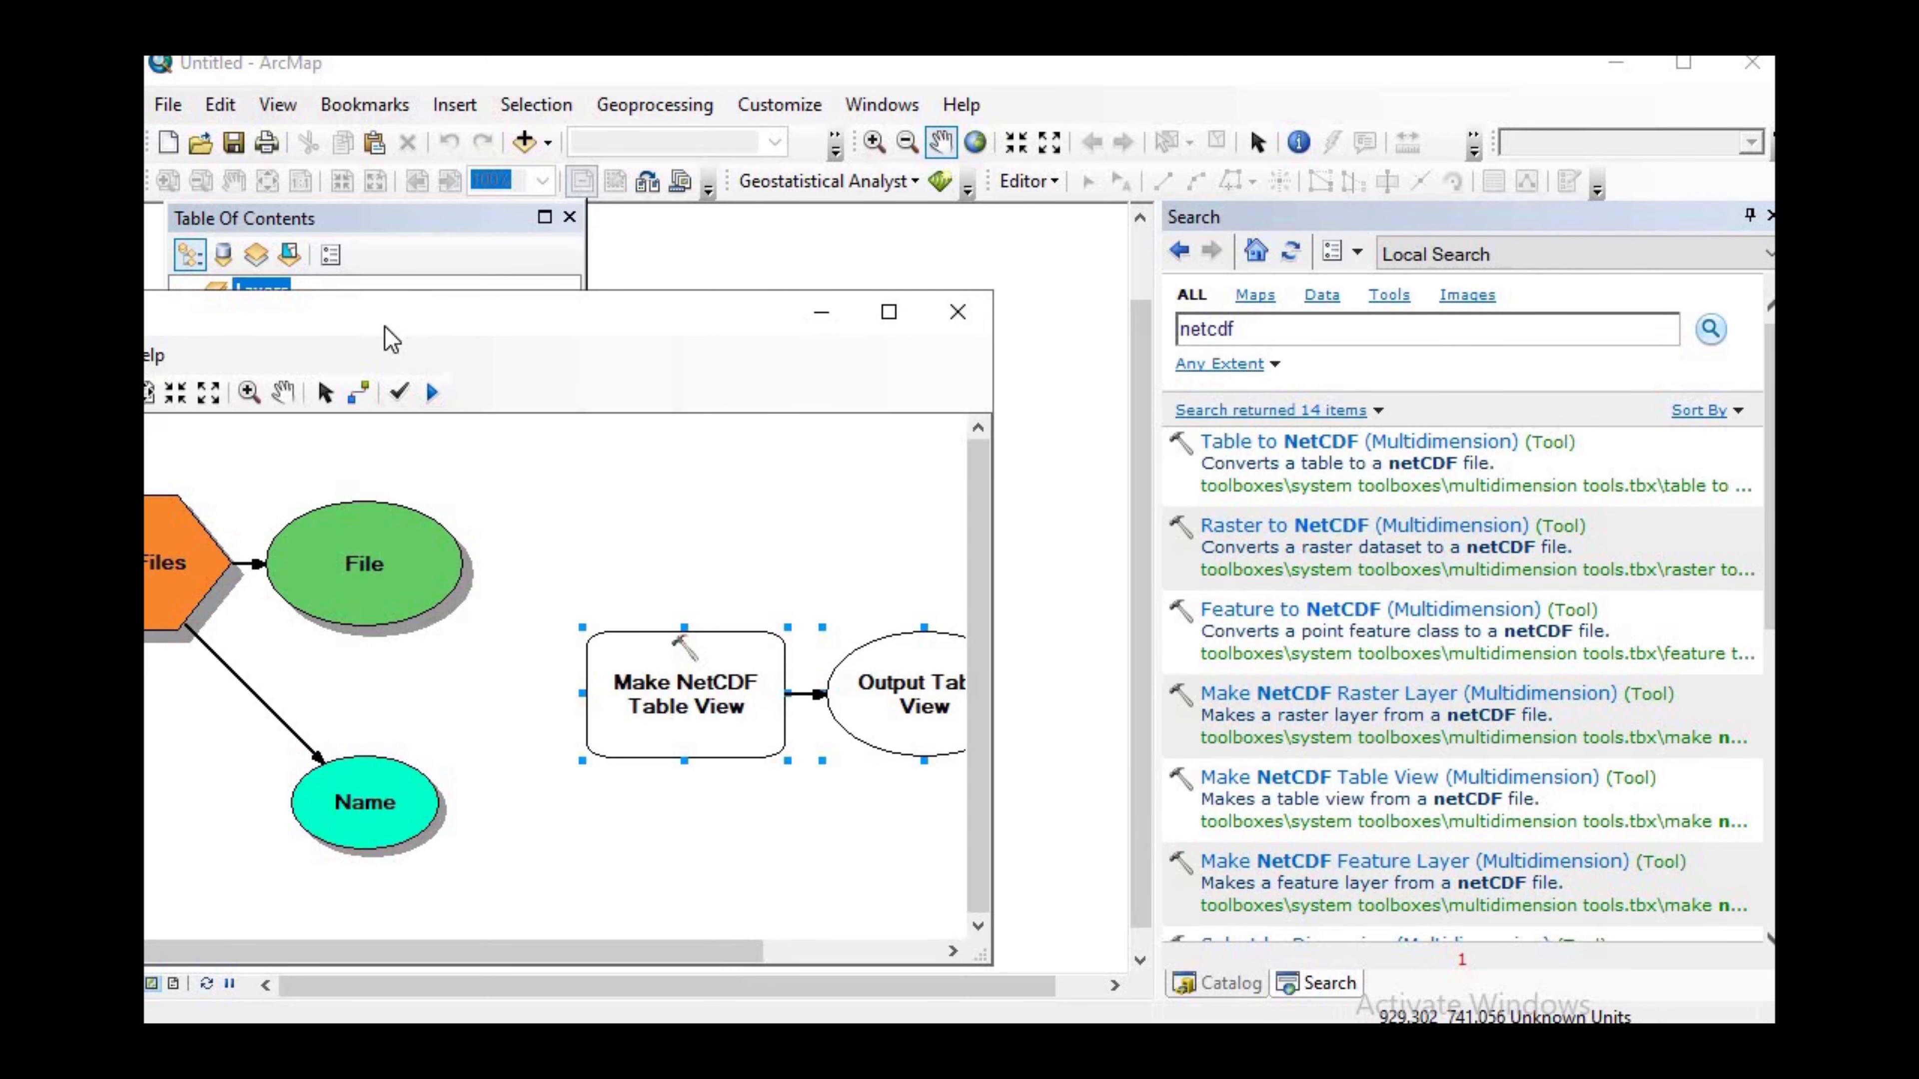
Step: Connect the File variable to Make NetCDF Table View as its Input netCDF File
{"action": "left_click_drag", "start_coordinate": [386, 335], "coordinate": [882, 312]}
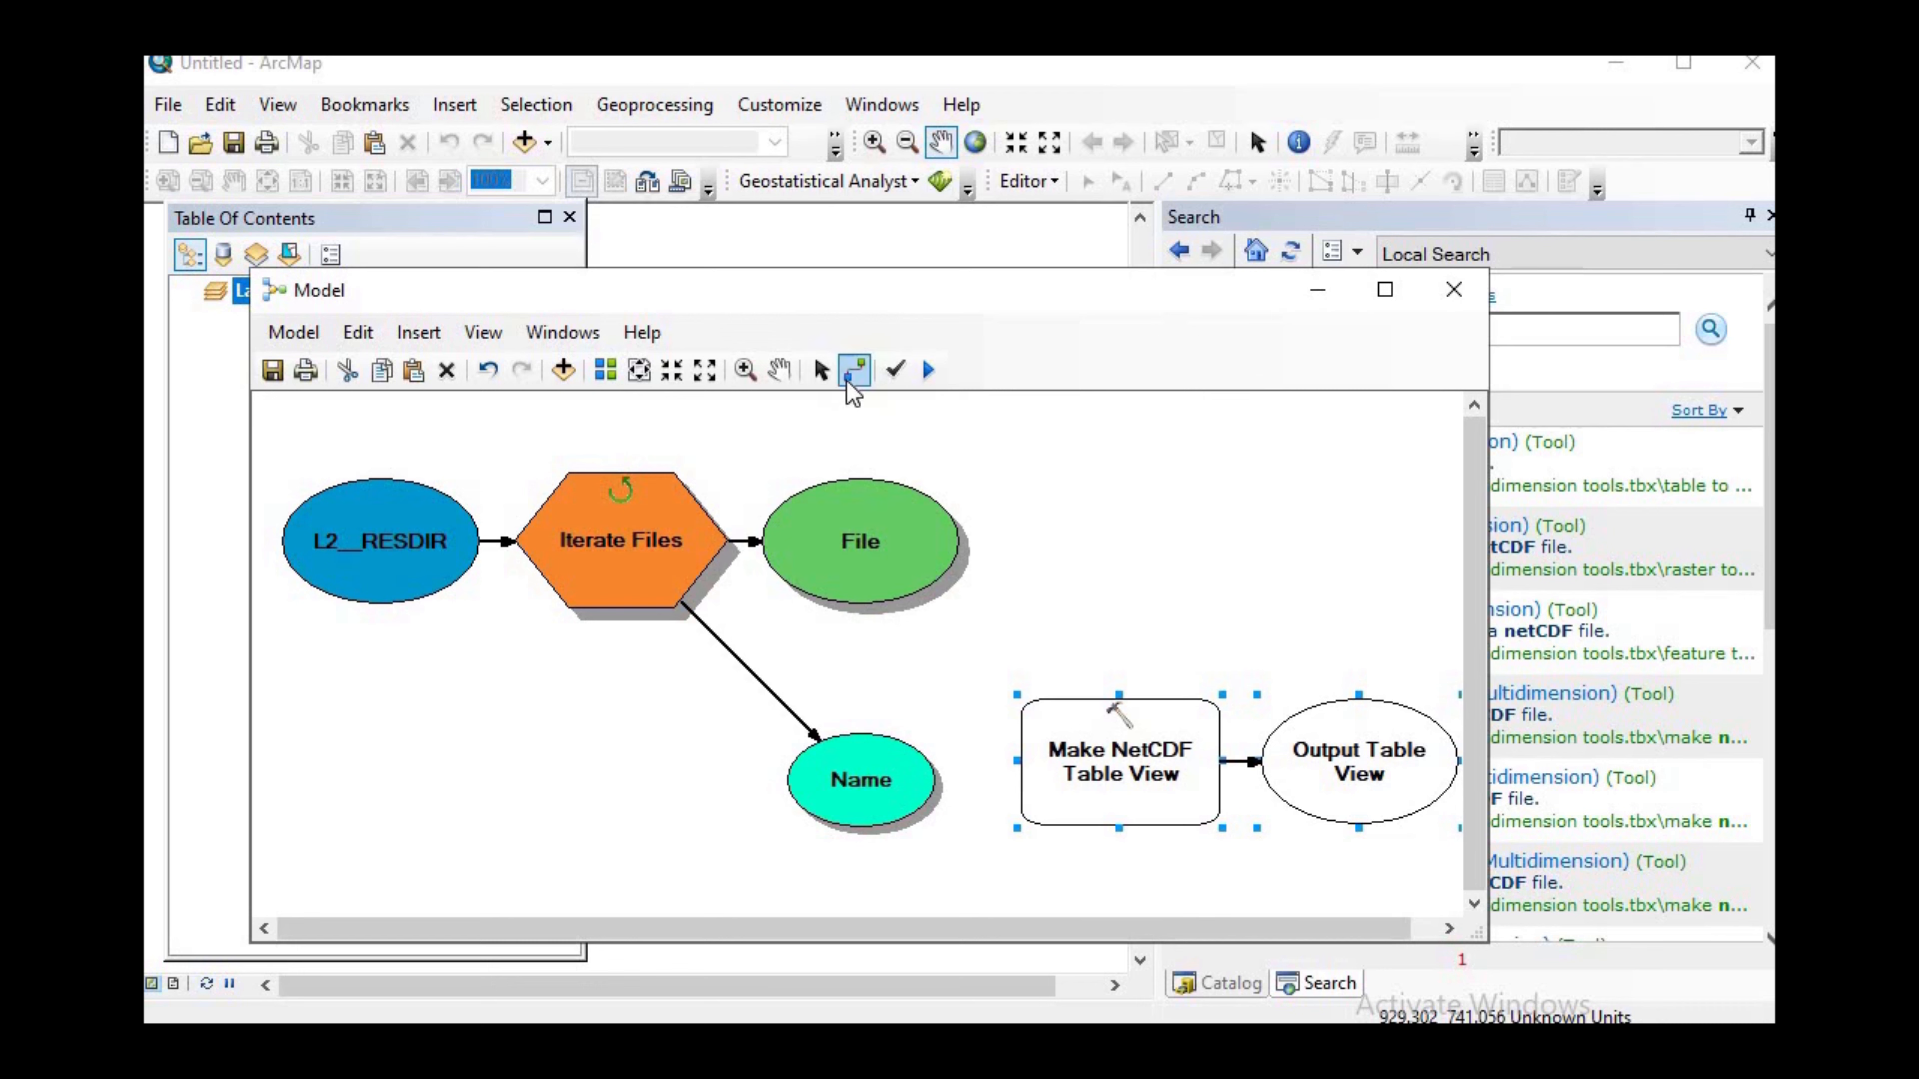
{"action": "left_click", "coordinate": [907, 575]}
{"action": "left_click", "coordinate": [1082, 743]}
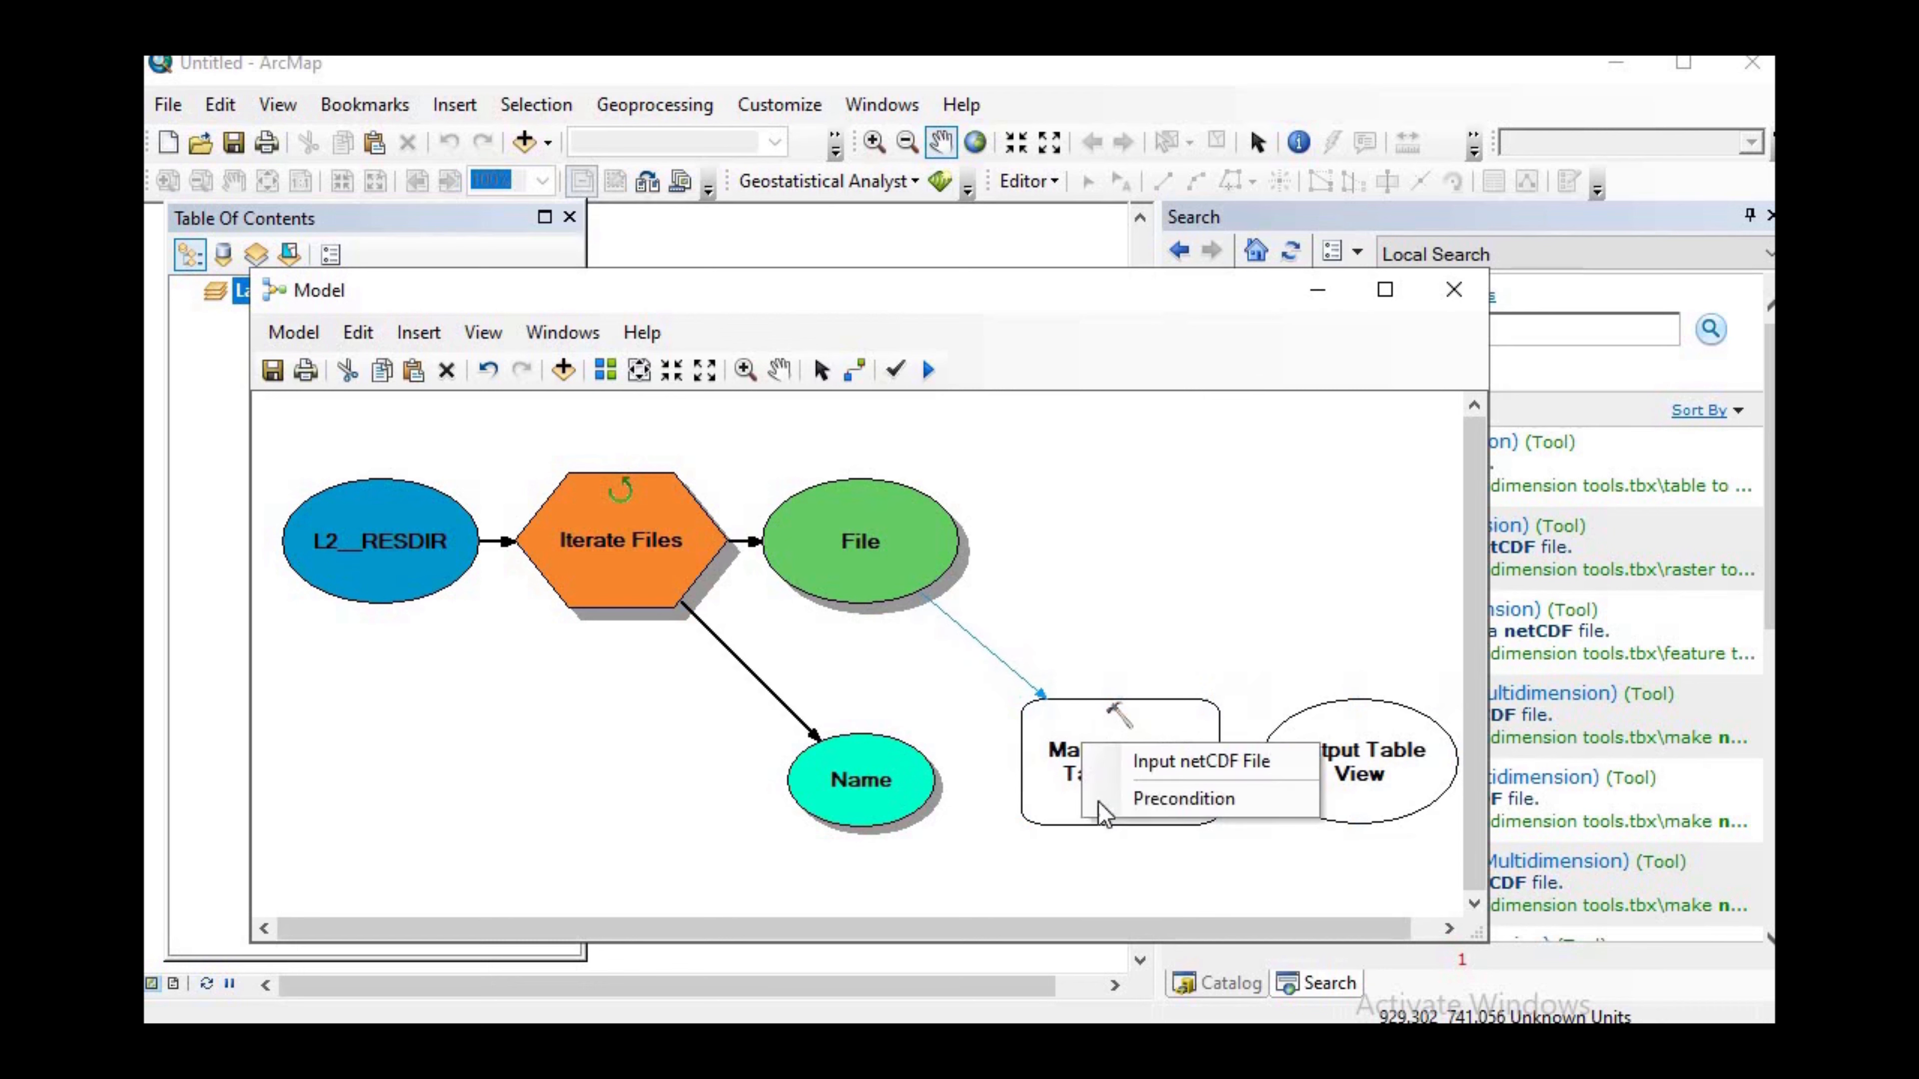
{"action": "left_click", "coordinate": [1173, 764]}
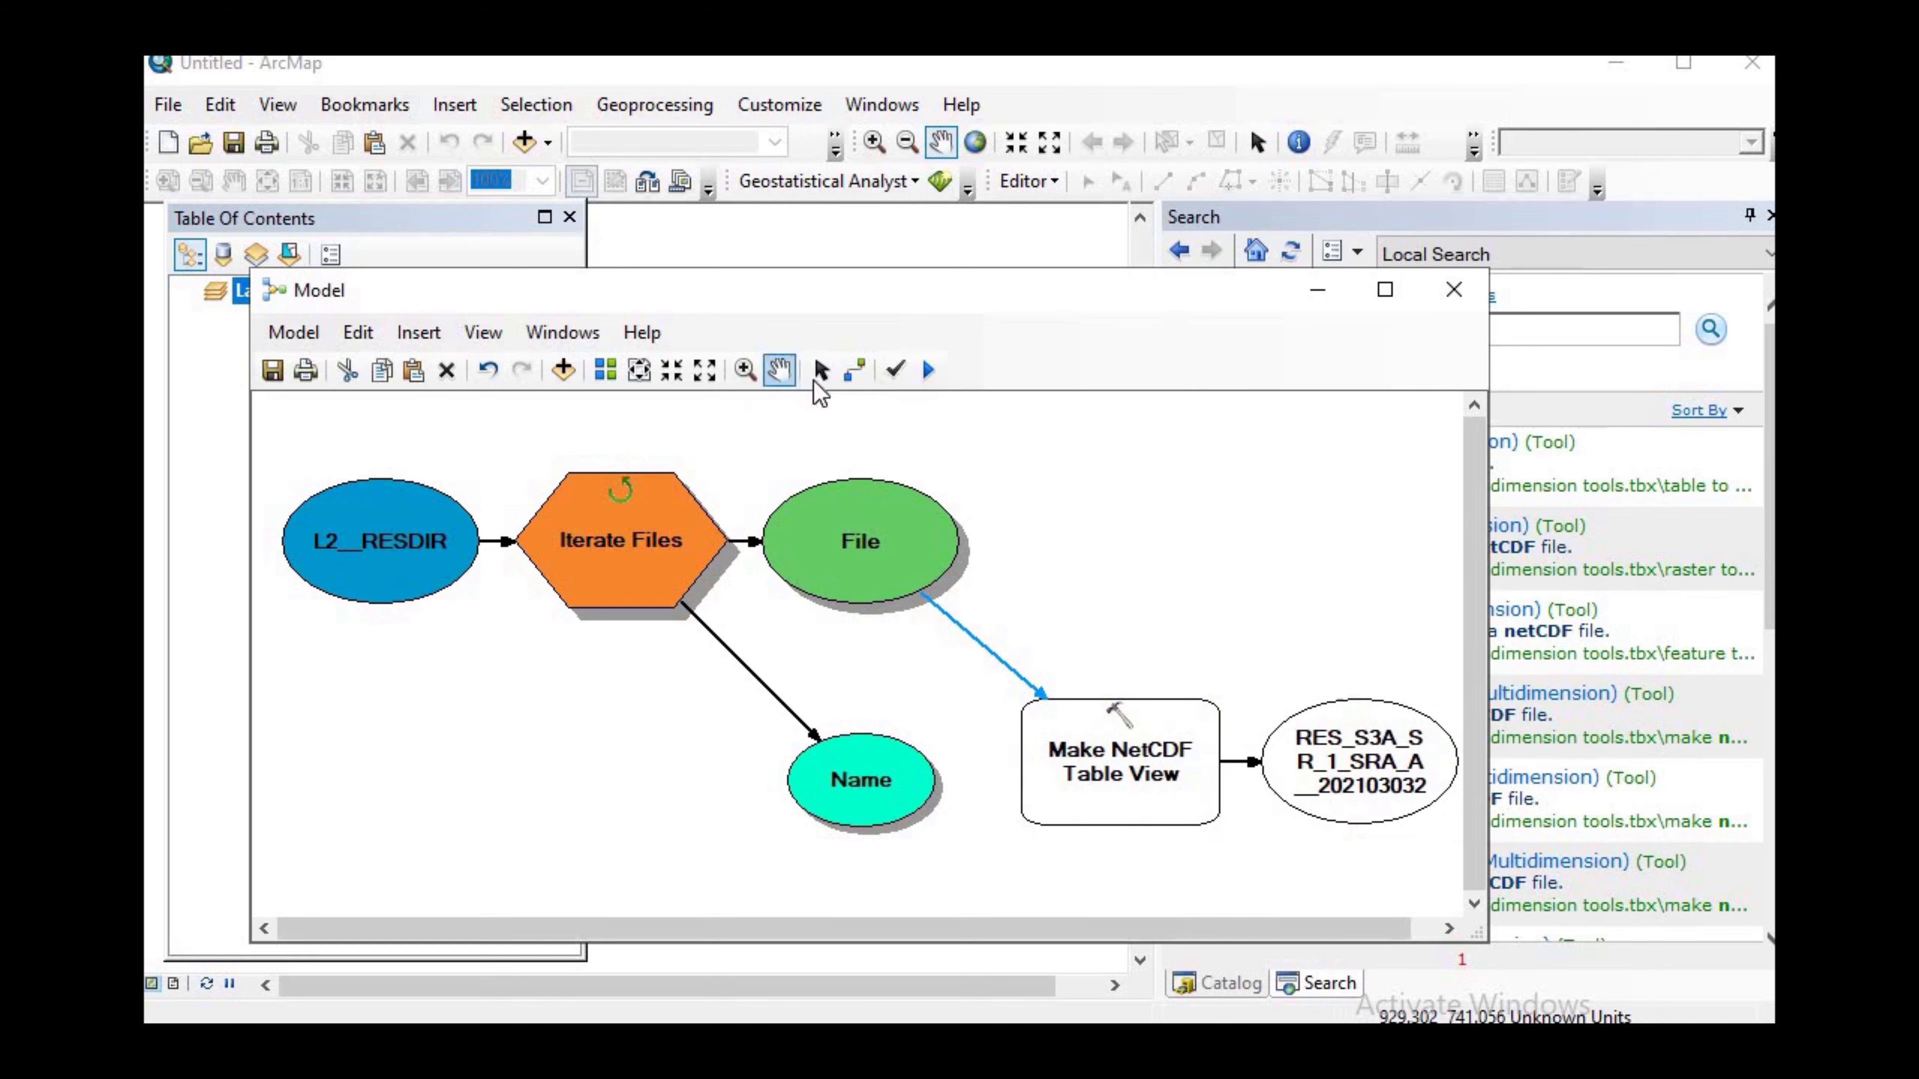
Step: Configure Make NetCDF Table View with variables longitude_20Hz, latitude_20Hz, altitude_20Hz, Range_Unc_20Hz, GEO_Corr_Land_20Hz, EGM_2008_20Hz and TAI_Time_20Hz, and row dimension Meas_Index_20Hz
{"action": "left_click", "coordinate": [822, 371]}
{"action": "double_click", "coordinate": [1105, 754]}
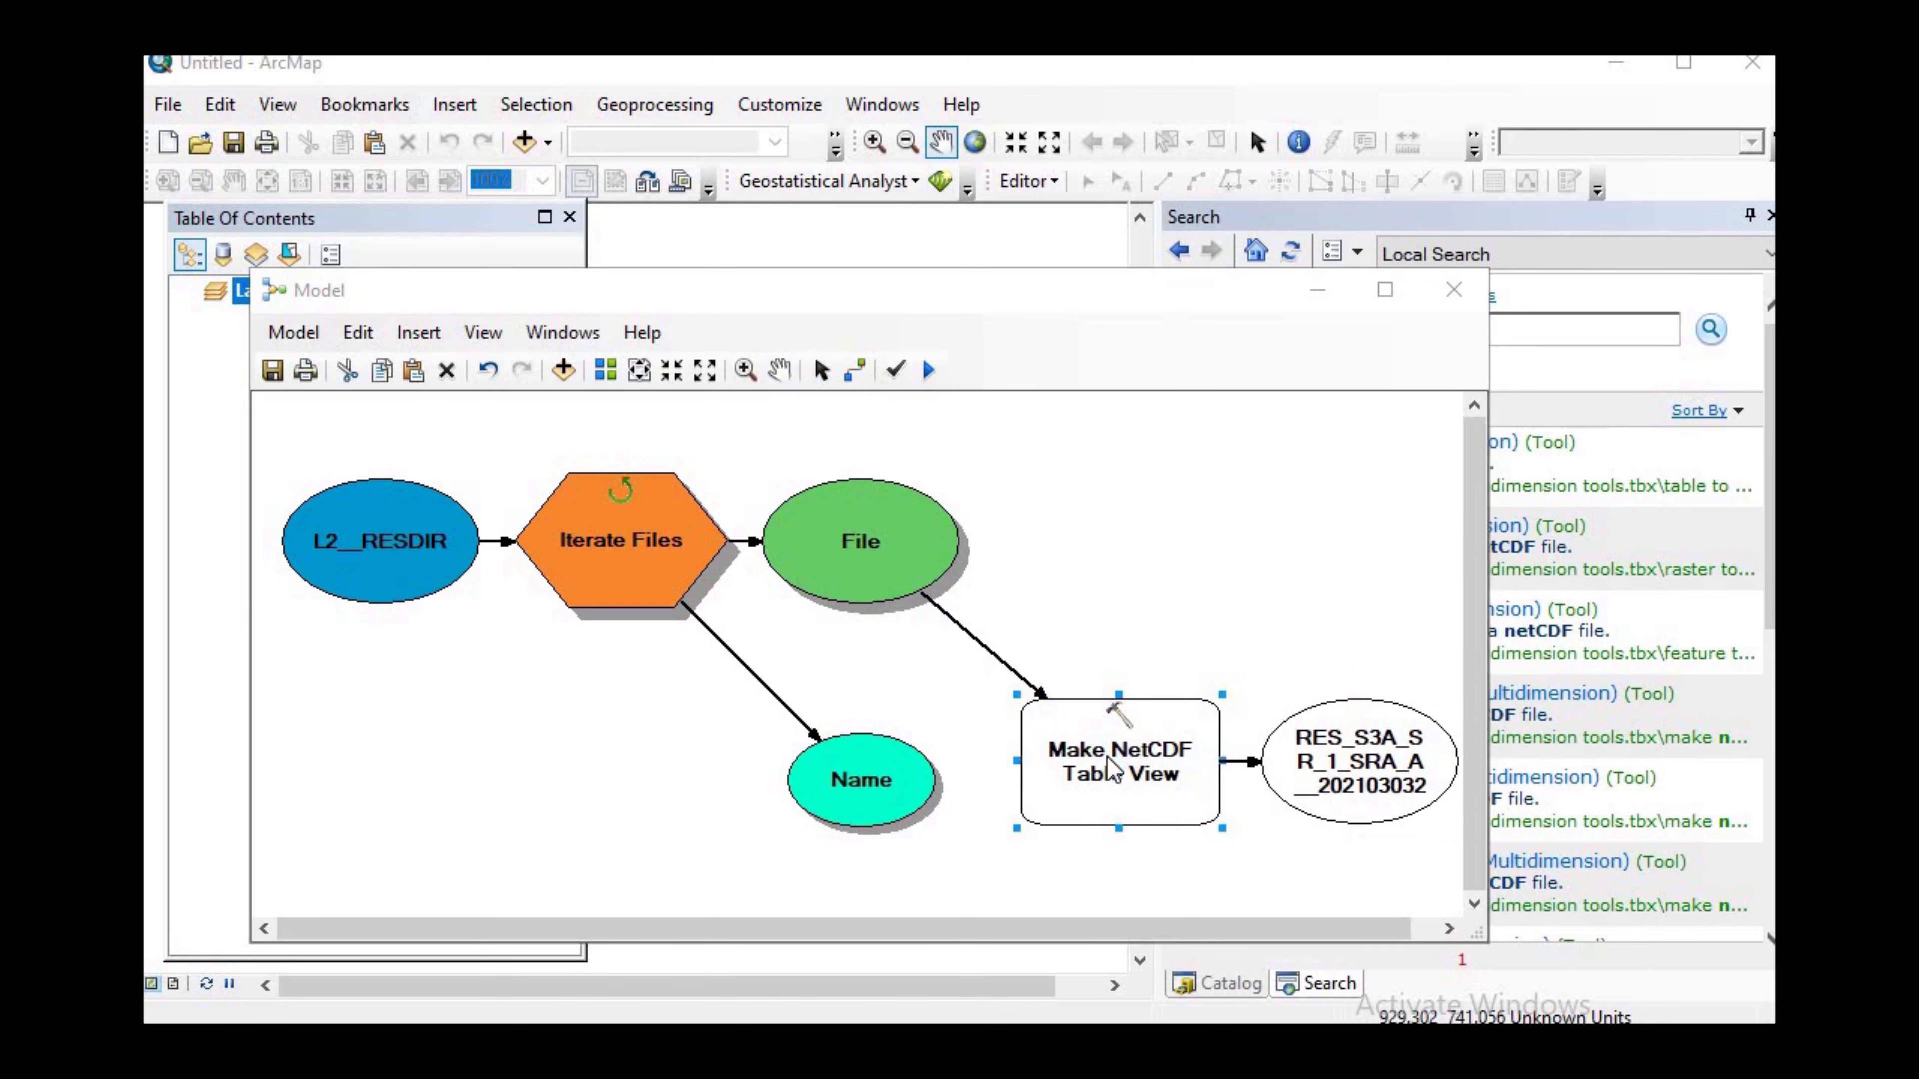
{"action": "left_click", "coordinate": [1181, 551]}
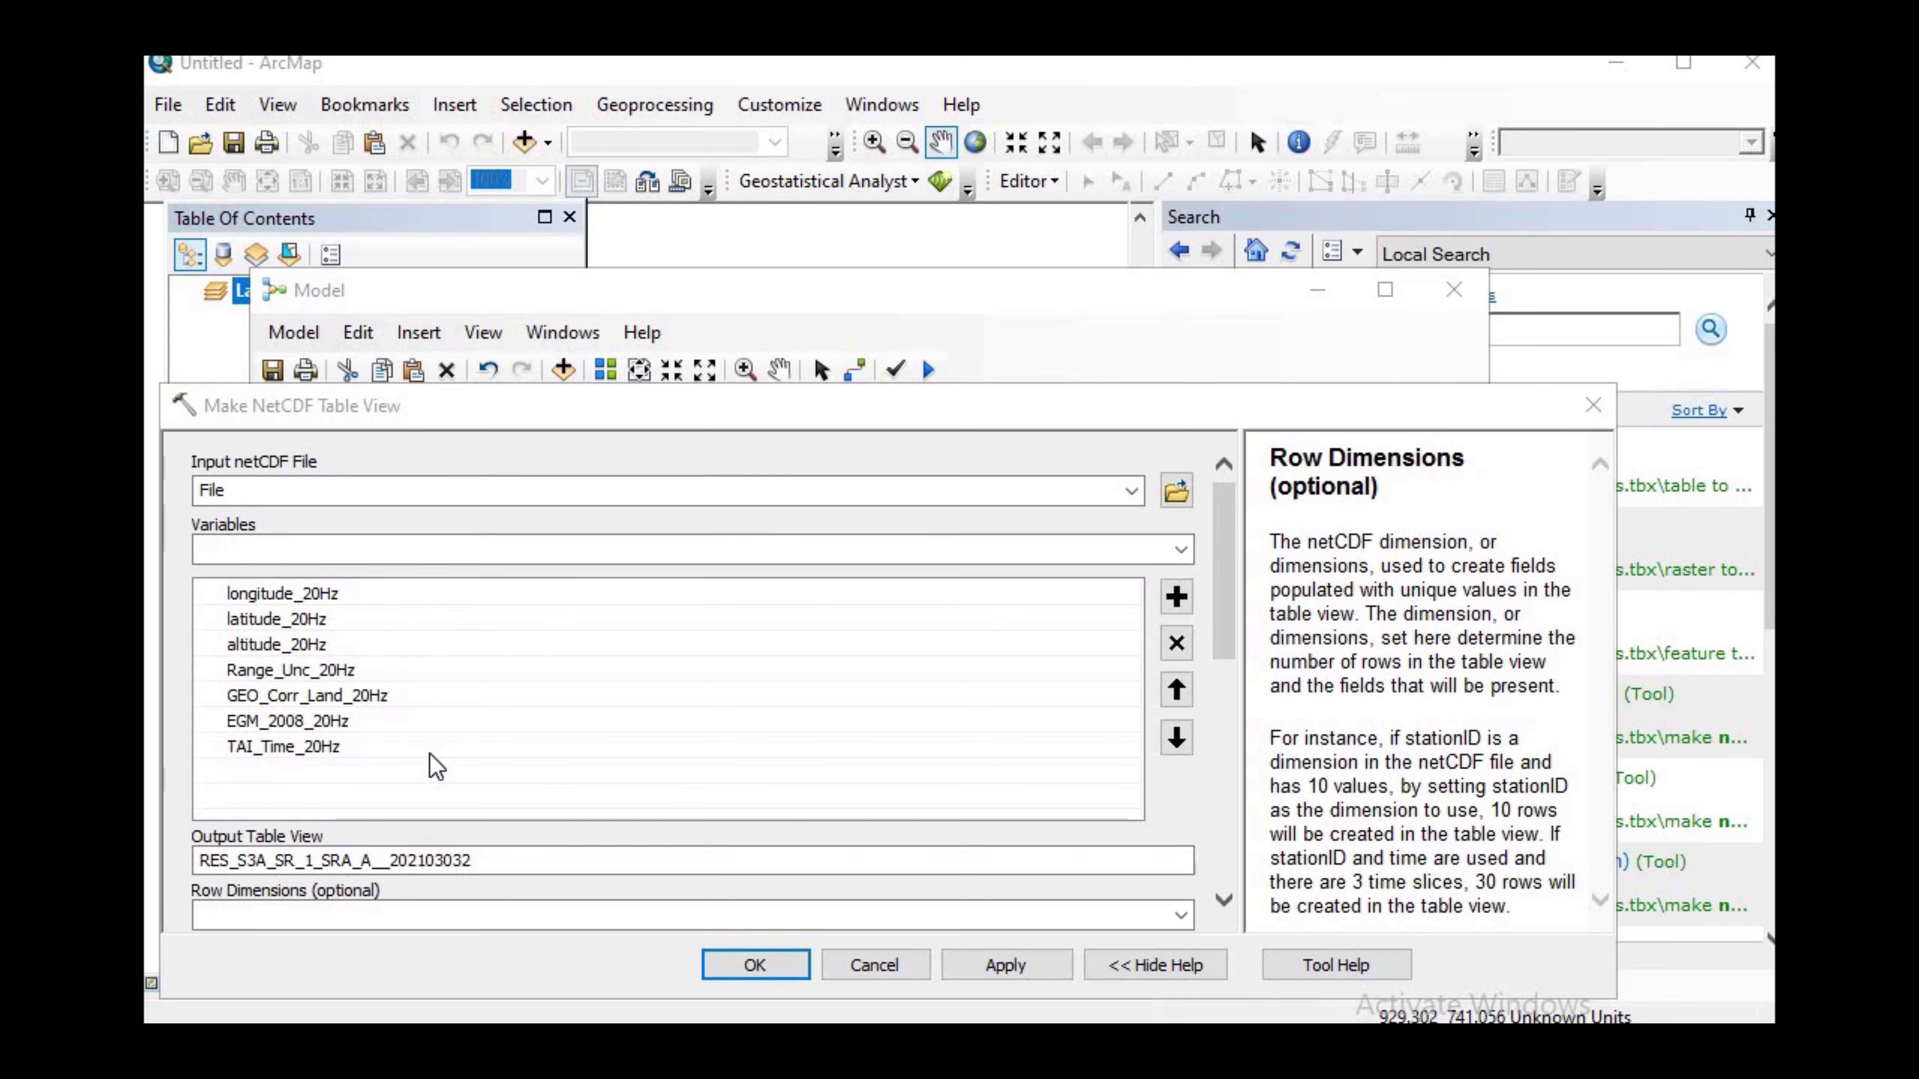
{"action": "left_click", "coordinate": [751, 966]}
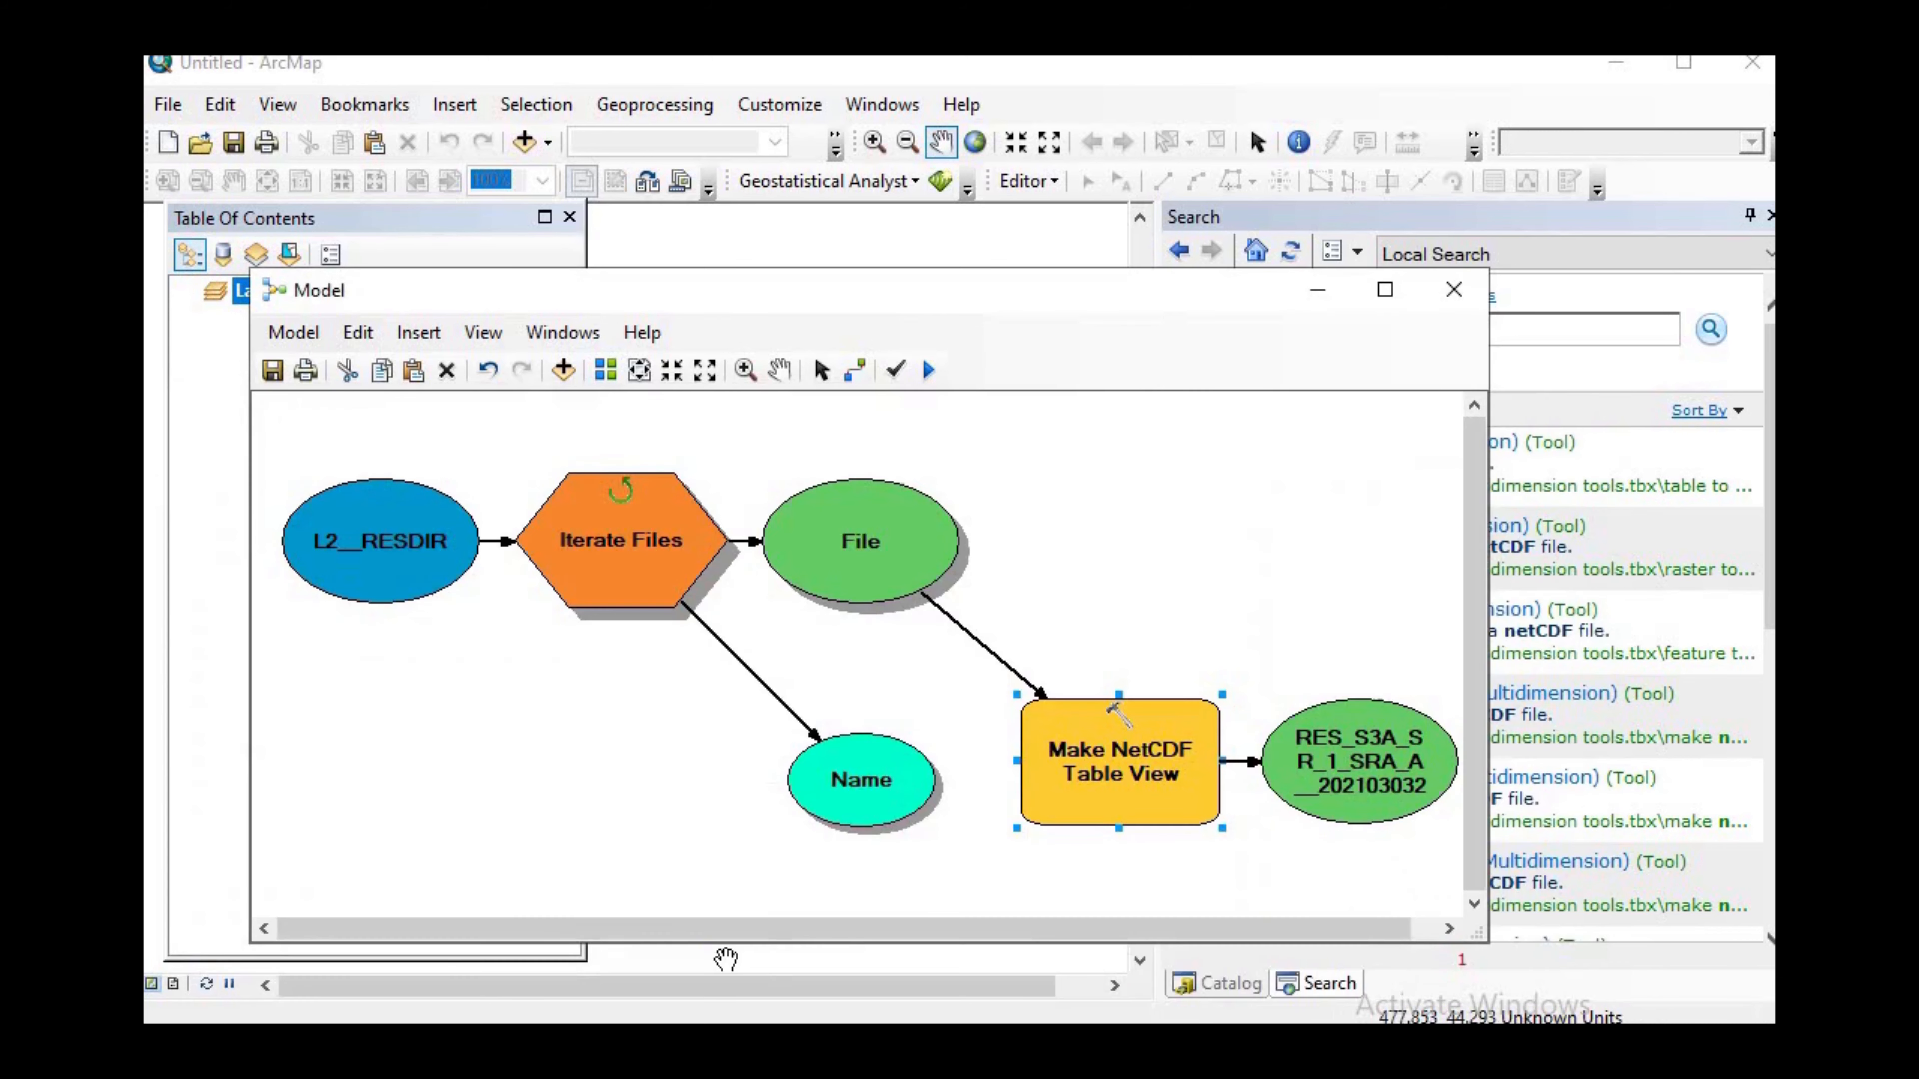
Step: Run the model with the table view tool included and check the properties of its output table view
{"action": "left_click_drag", "start_coordinate": [1253, 925], "coordinate": [1351, 923]}
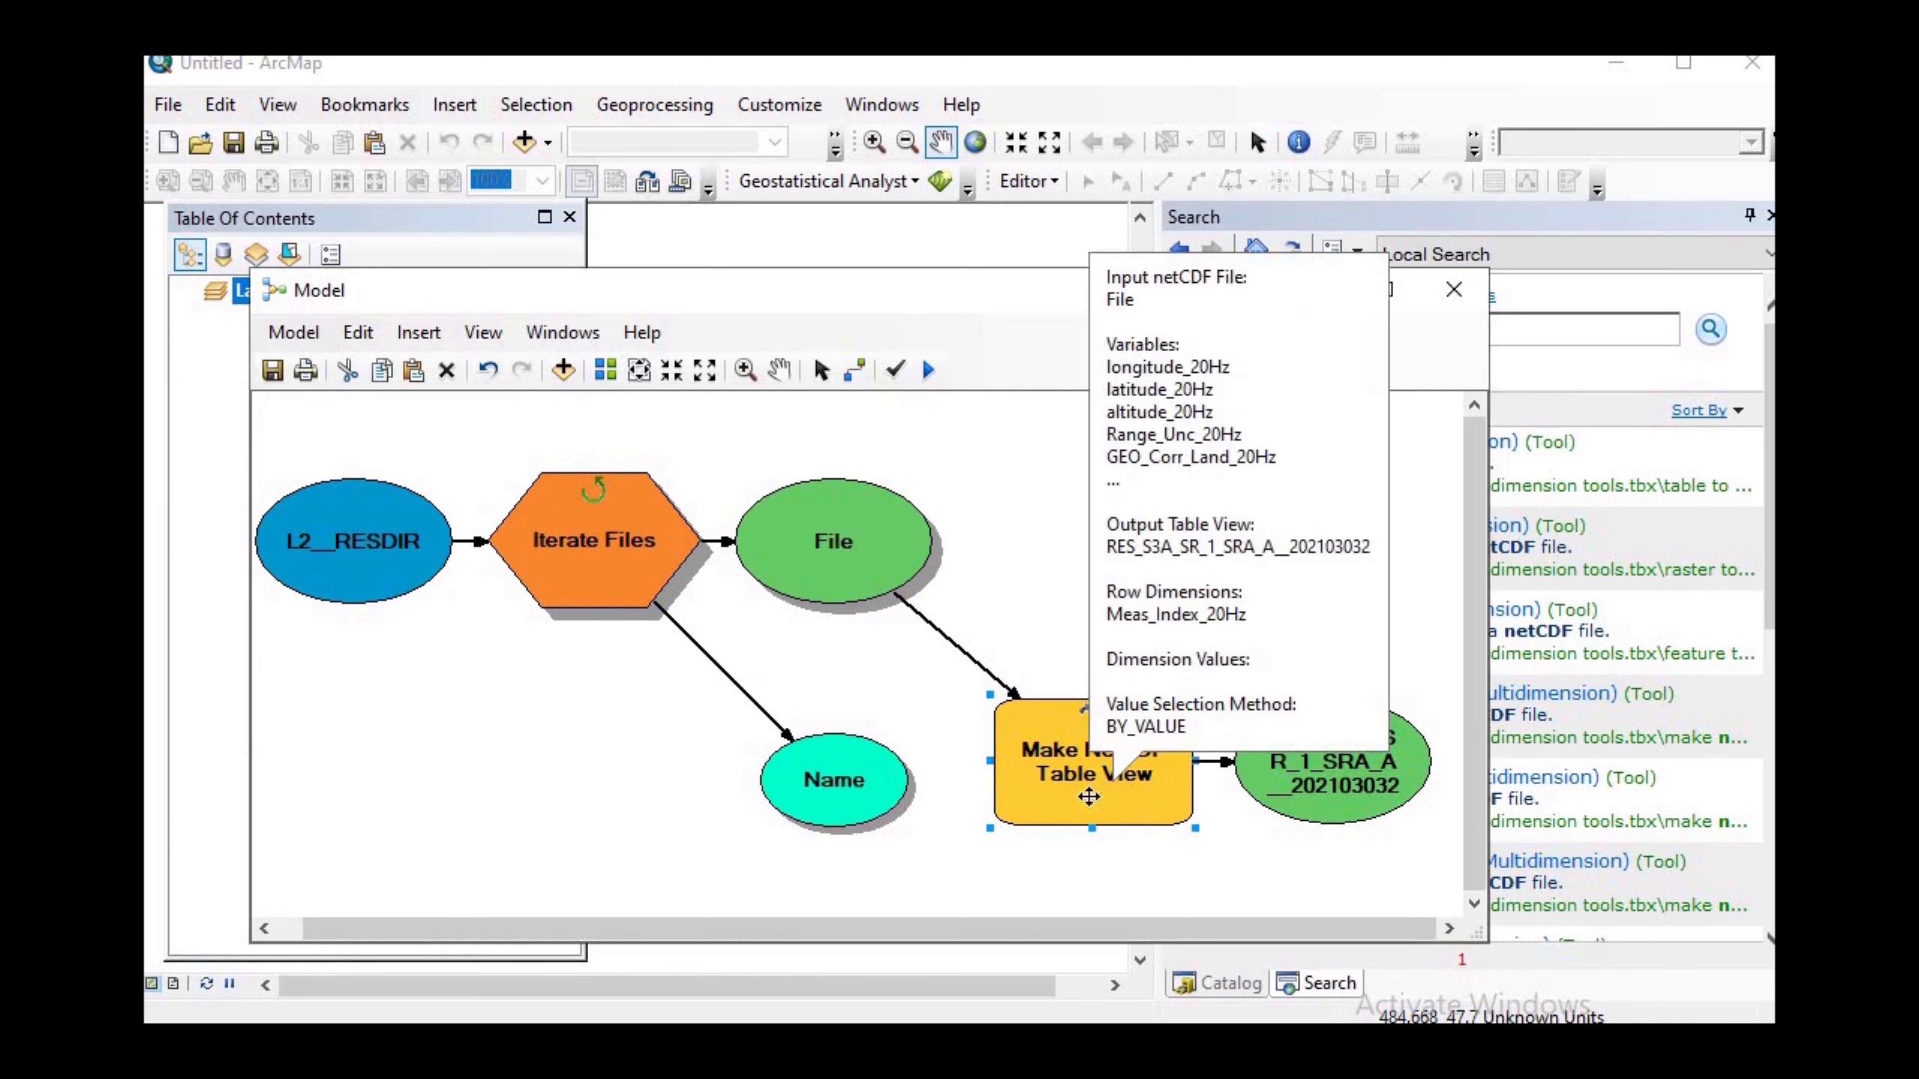
{"action": "left_click", "coordinate": [928, 370]}
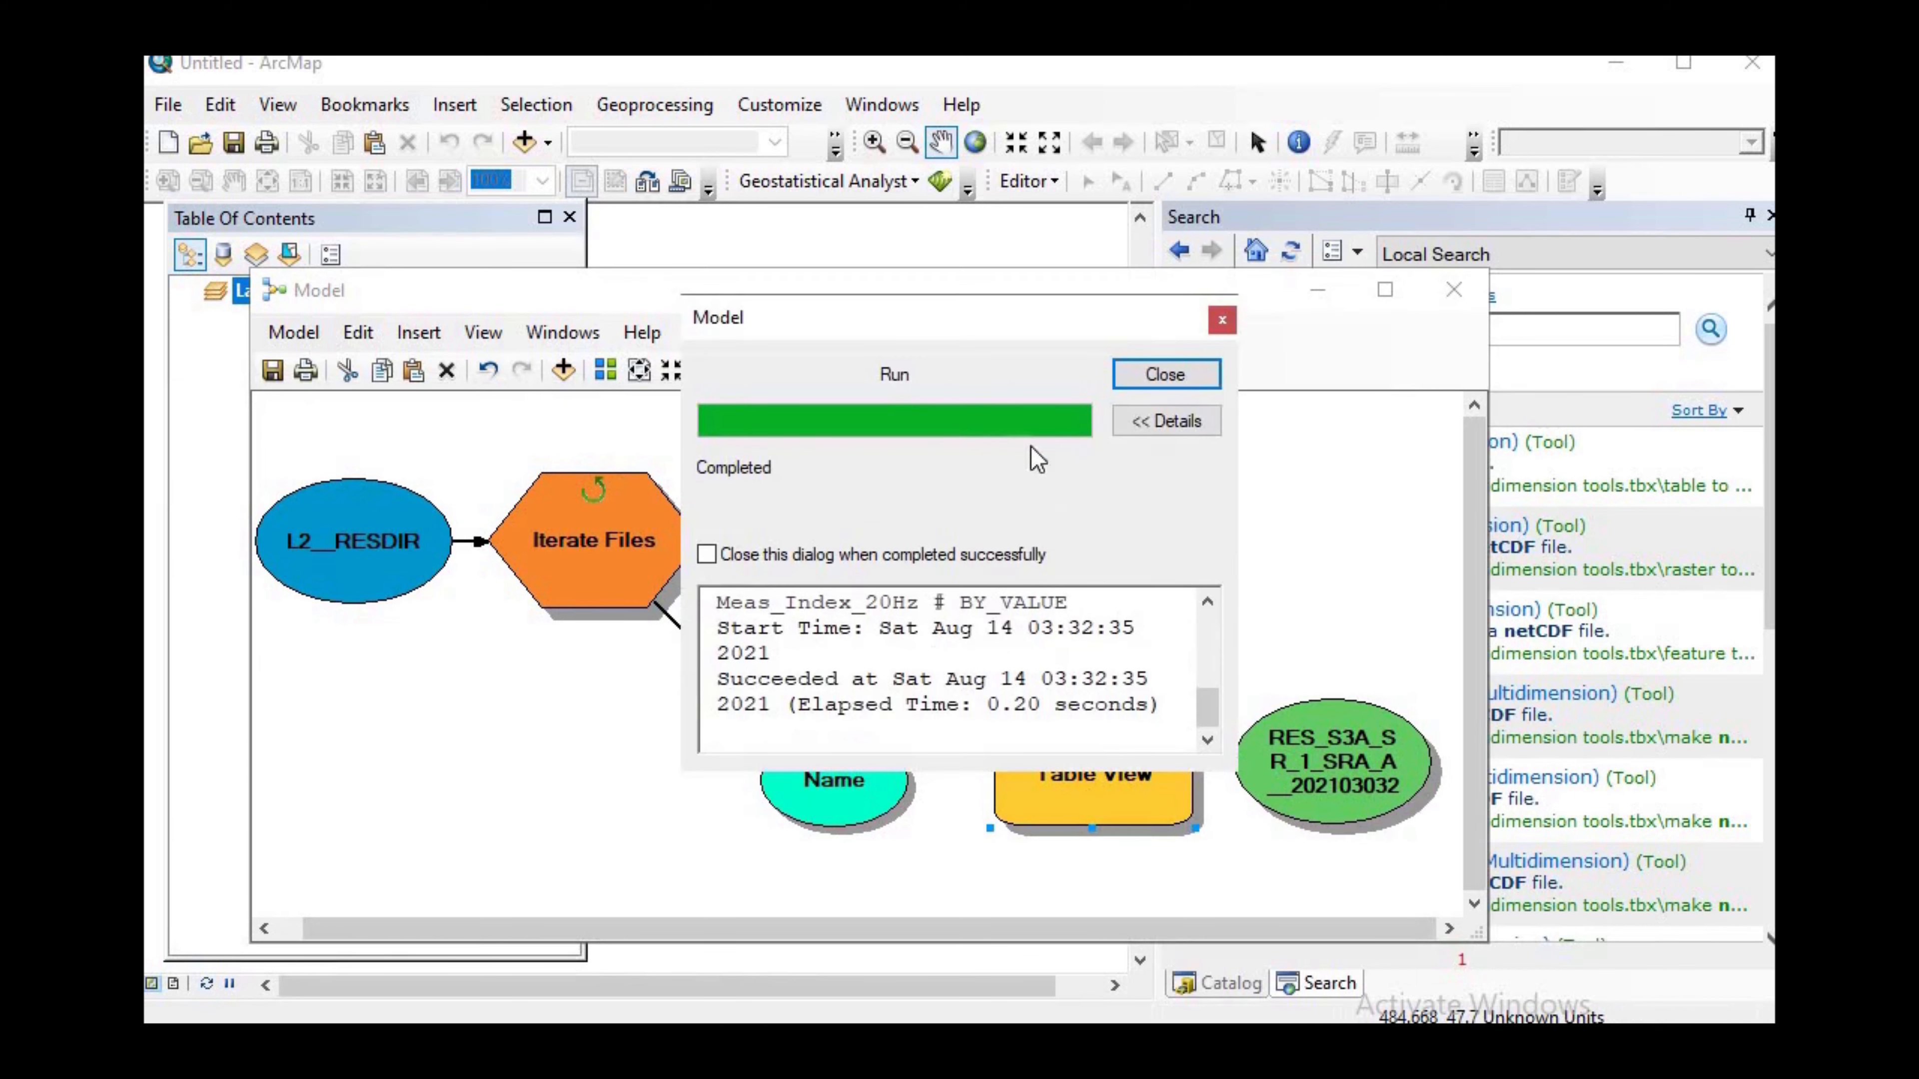
{"action": "left_click", "coordinate": [1160, 373]}
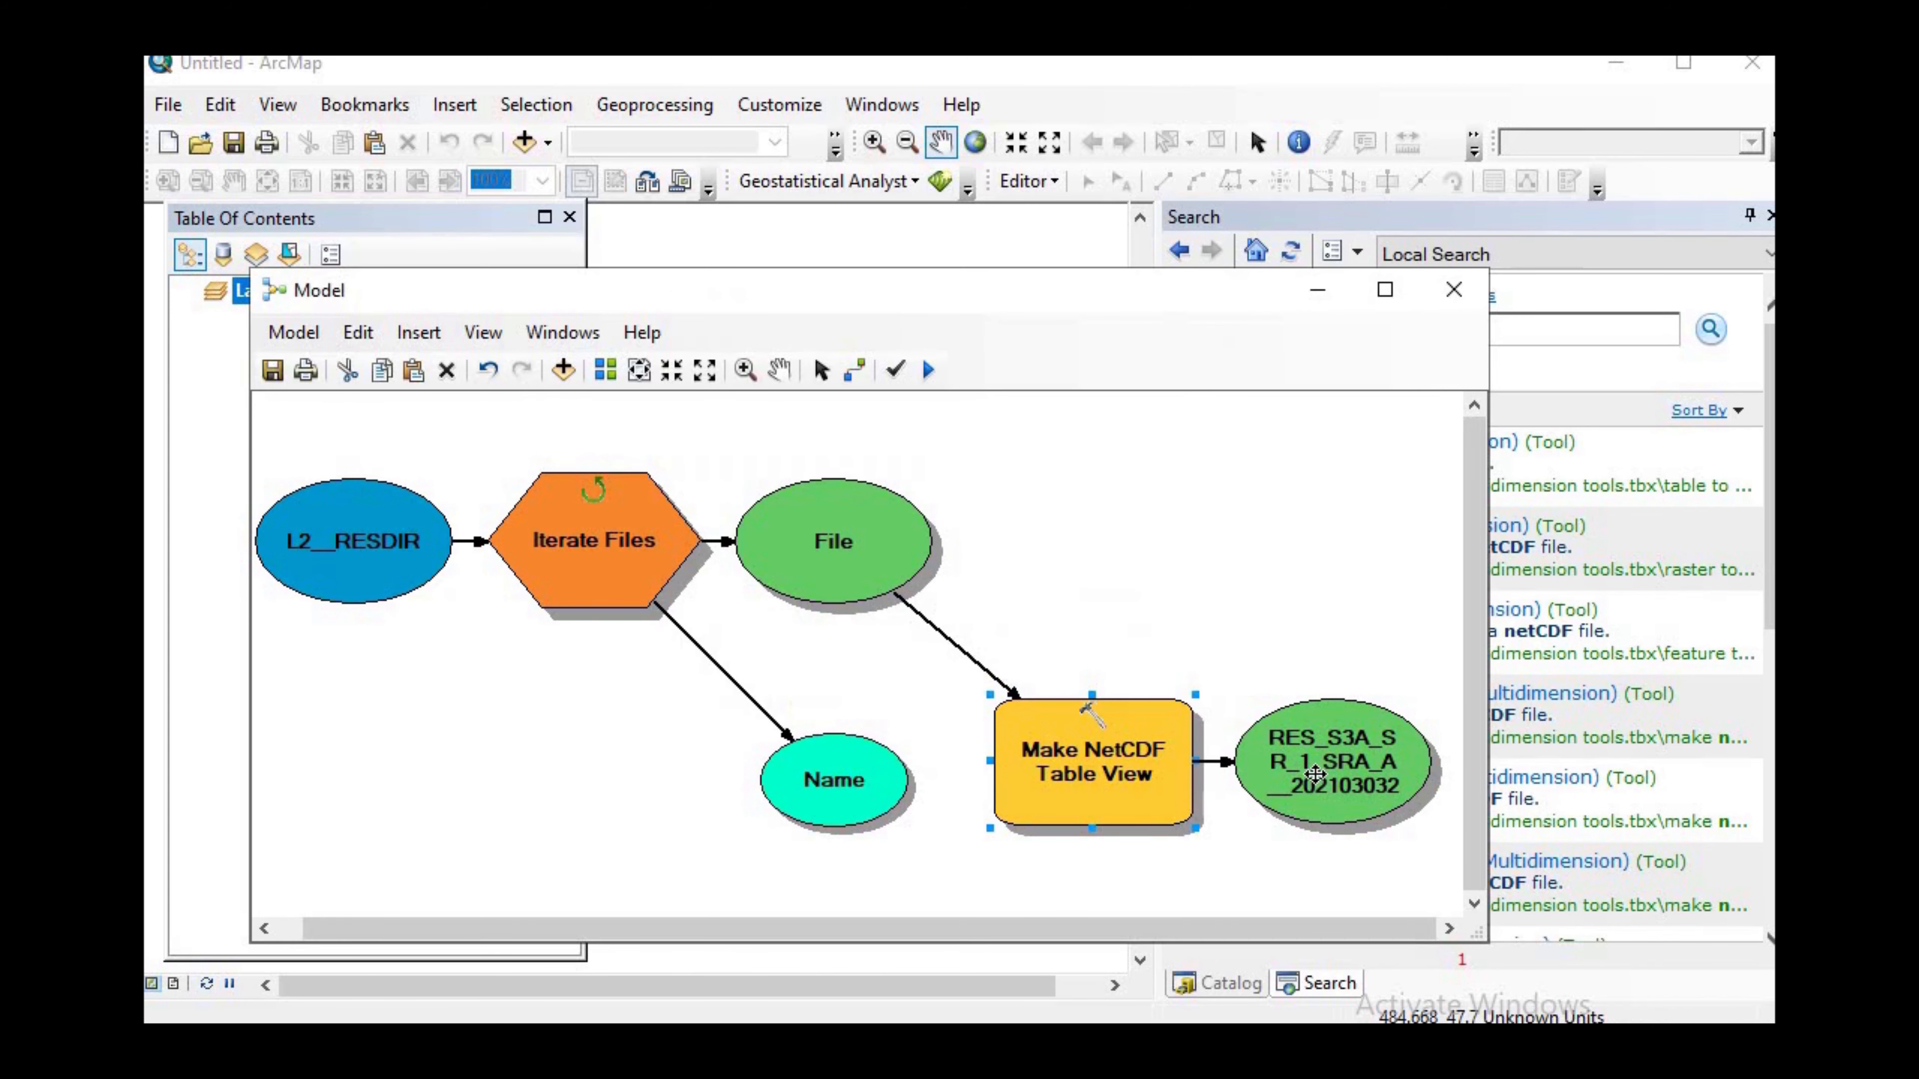
{"action": "double_click", "coordinate": [1315, 774]}
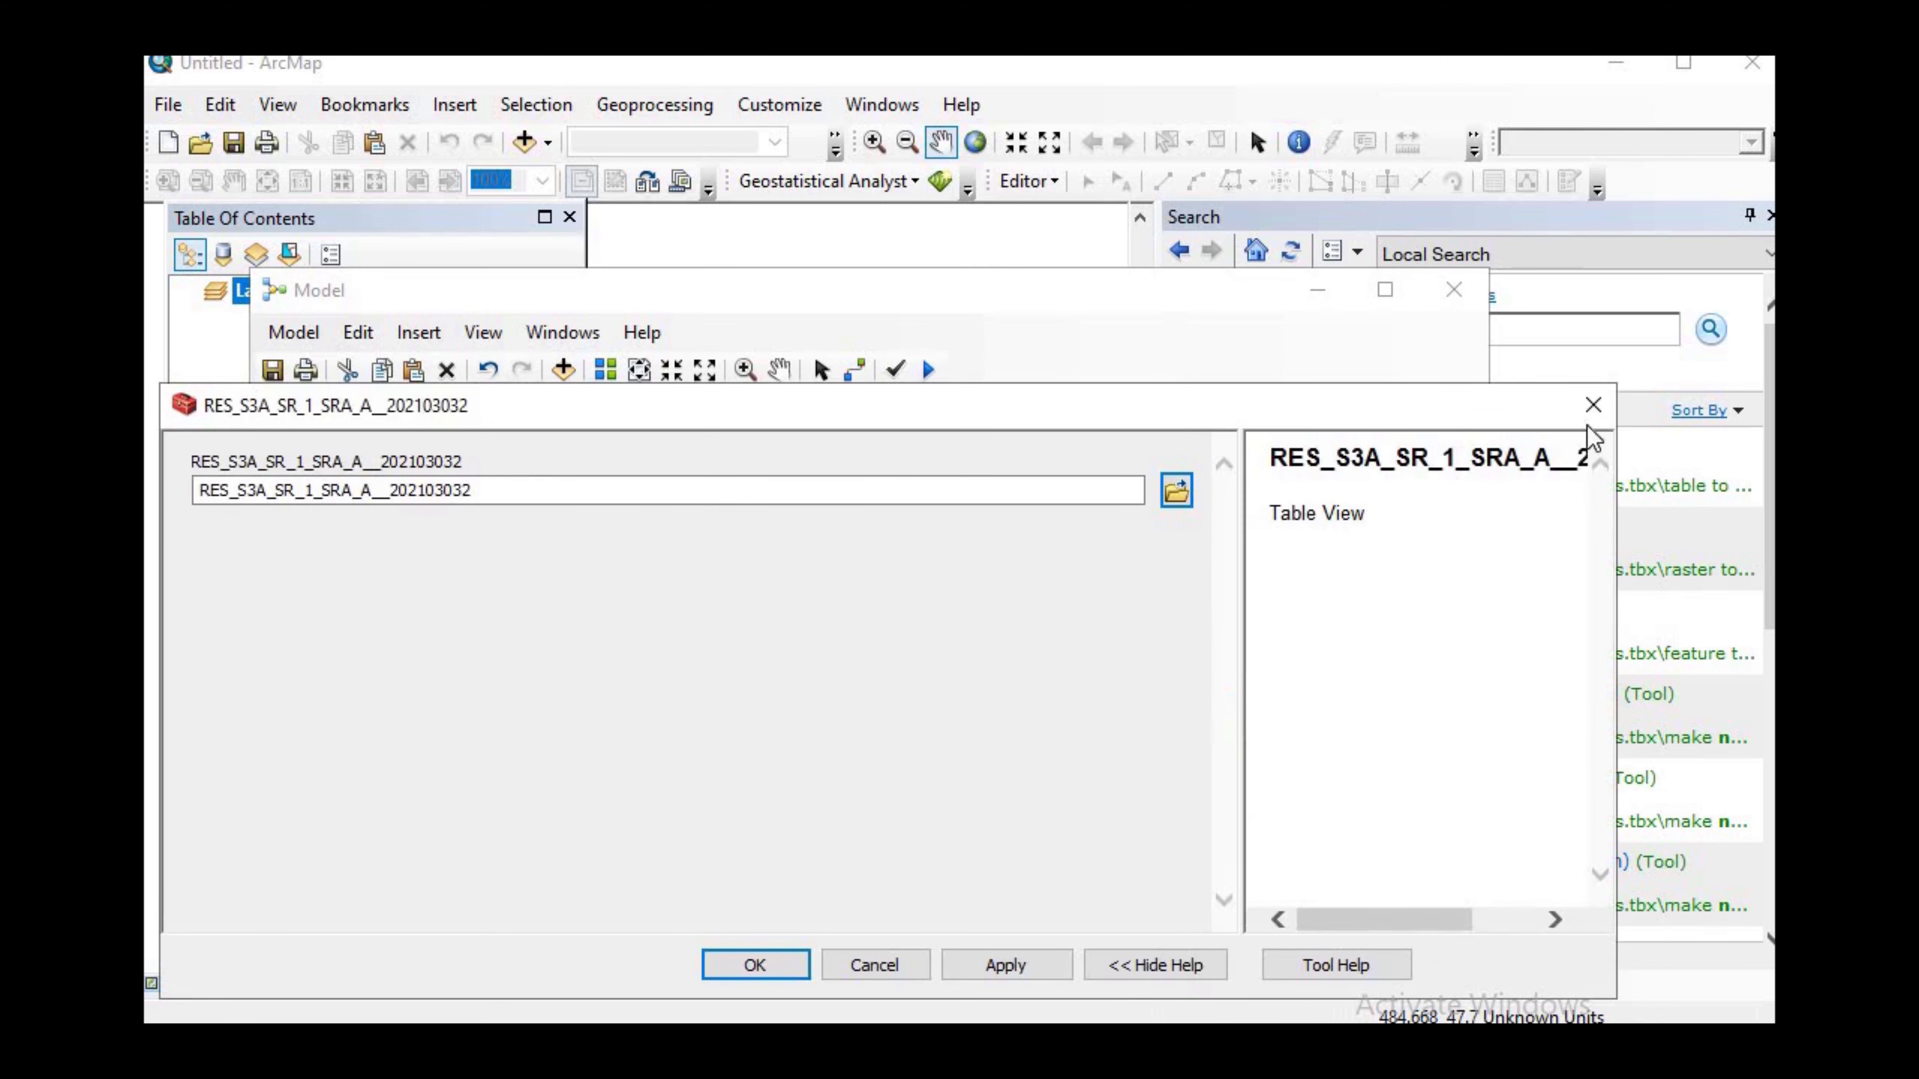
{"action": "left_click", "coordinate": [1593, 406]}
Step: Rename the output element of Make NetCDF Table View to Event Table
{"action": "right_click", "coordinate": [1315, 750]}
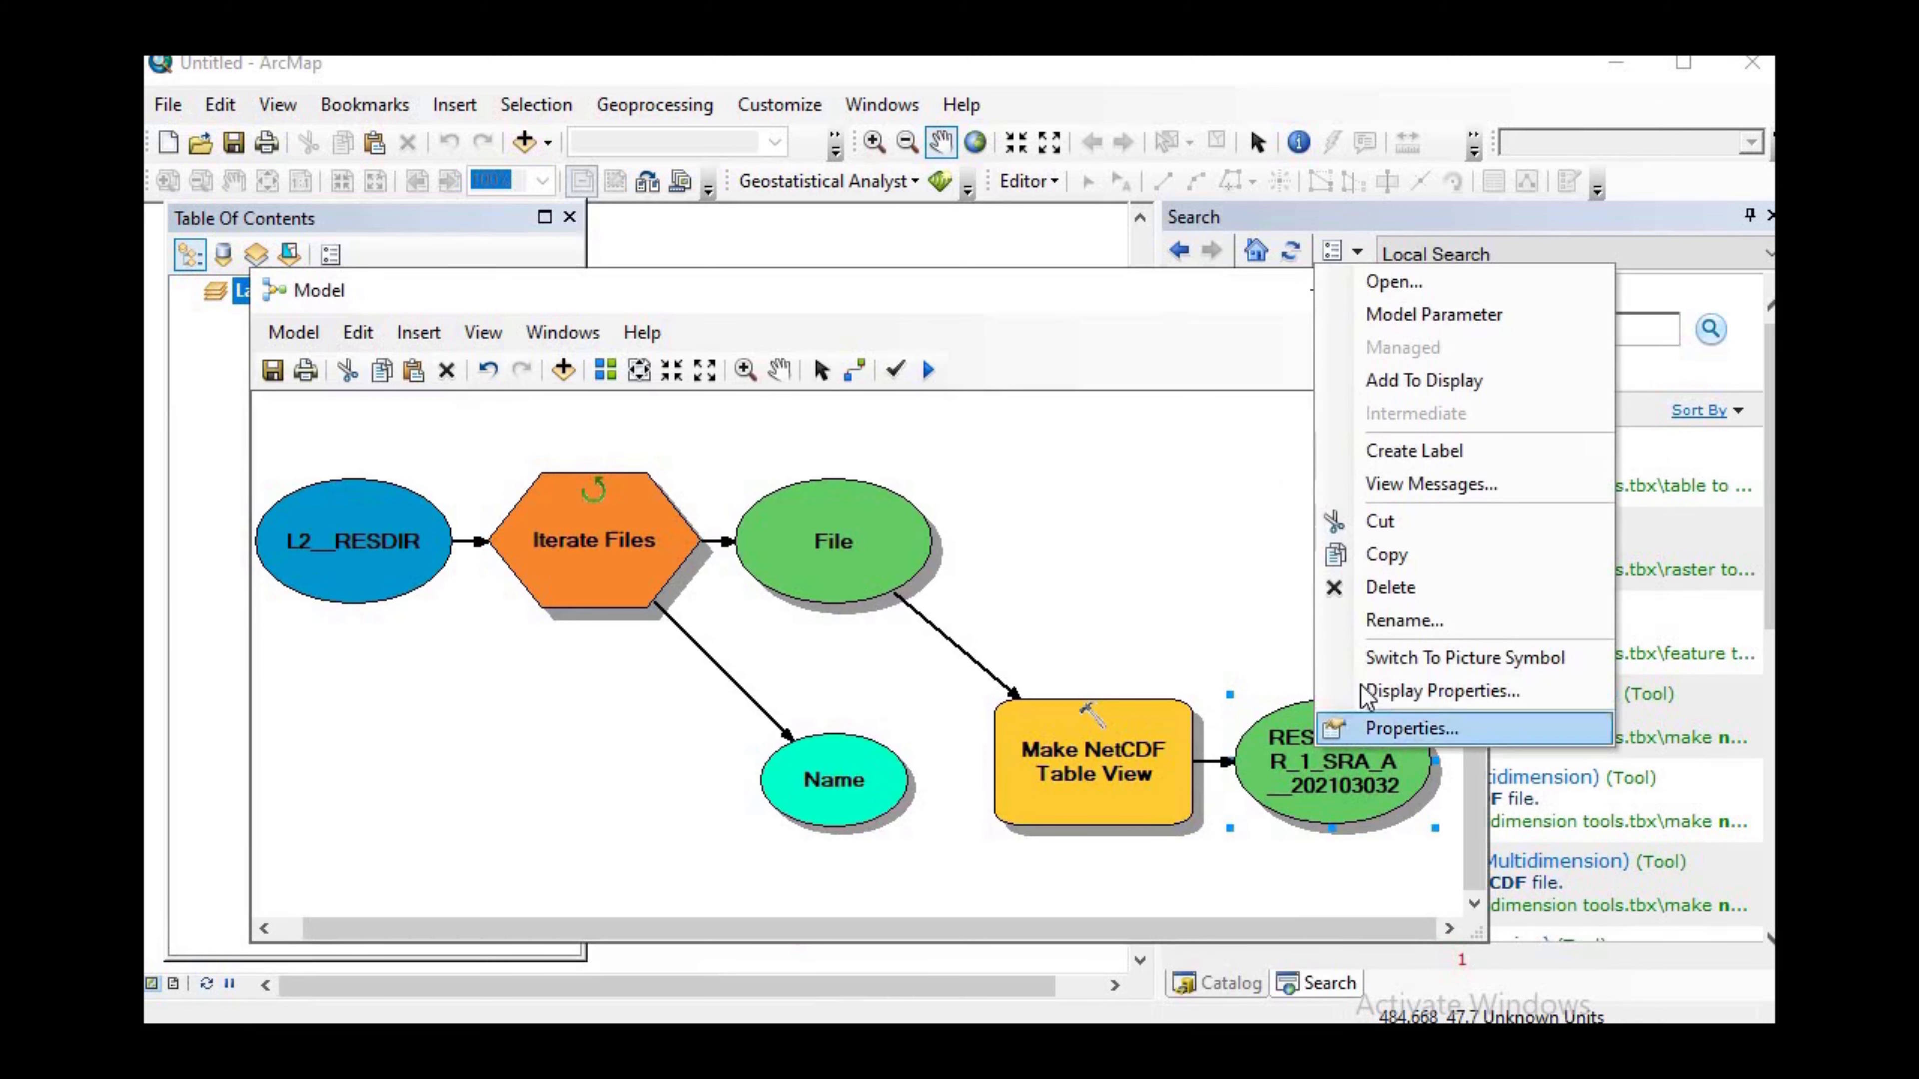
{"action": "left_click", "coordinate": [1392, 621]}
{"action": "type", "text": "Event Table"}
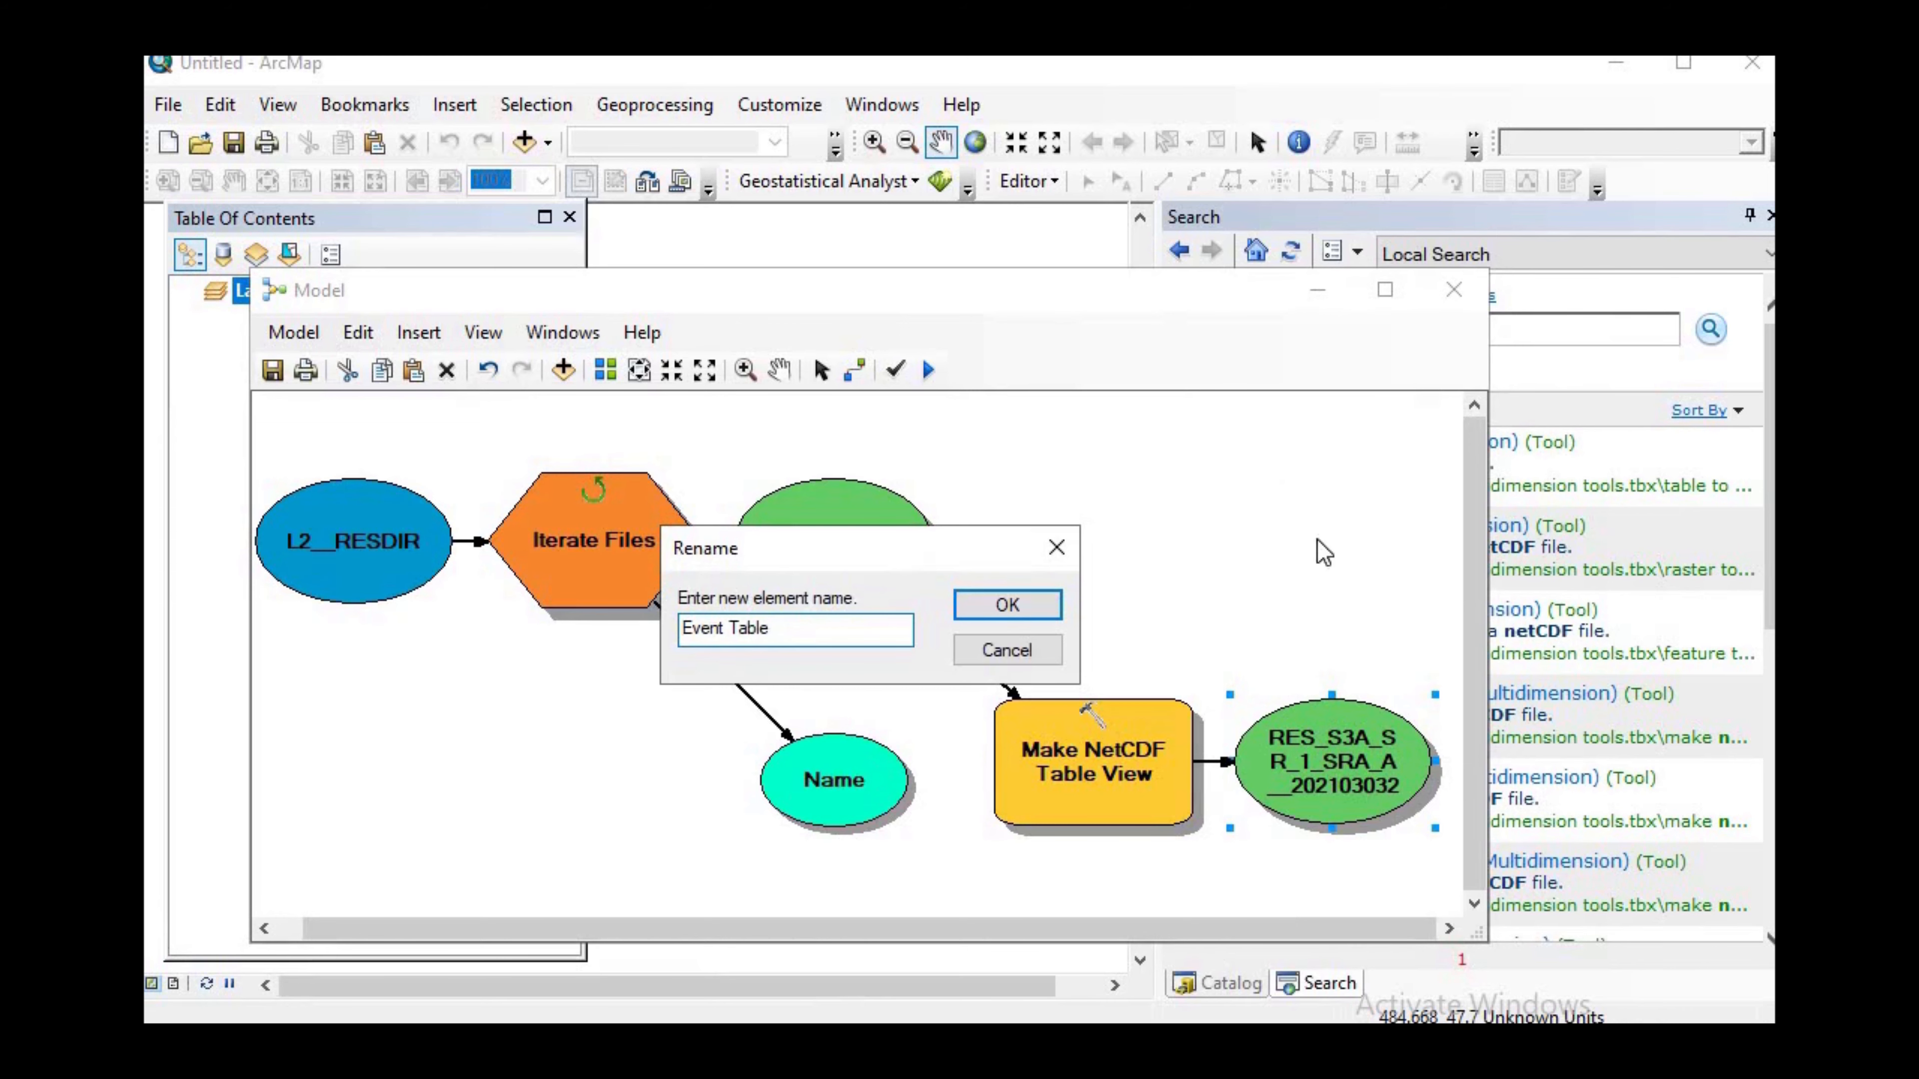
{"action": "left_click", "coordinate": [1001, 609]}
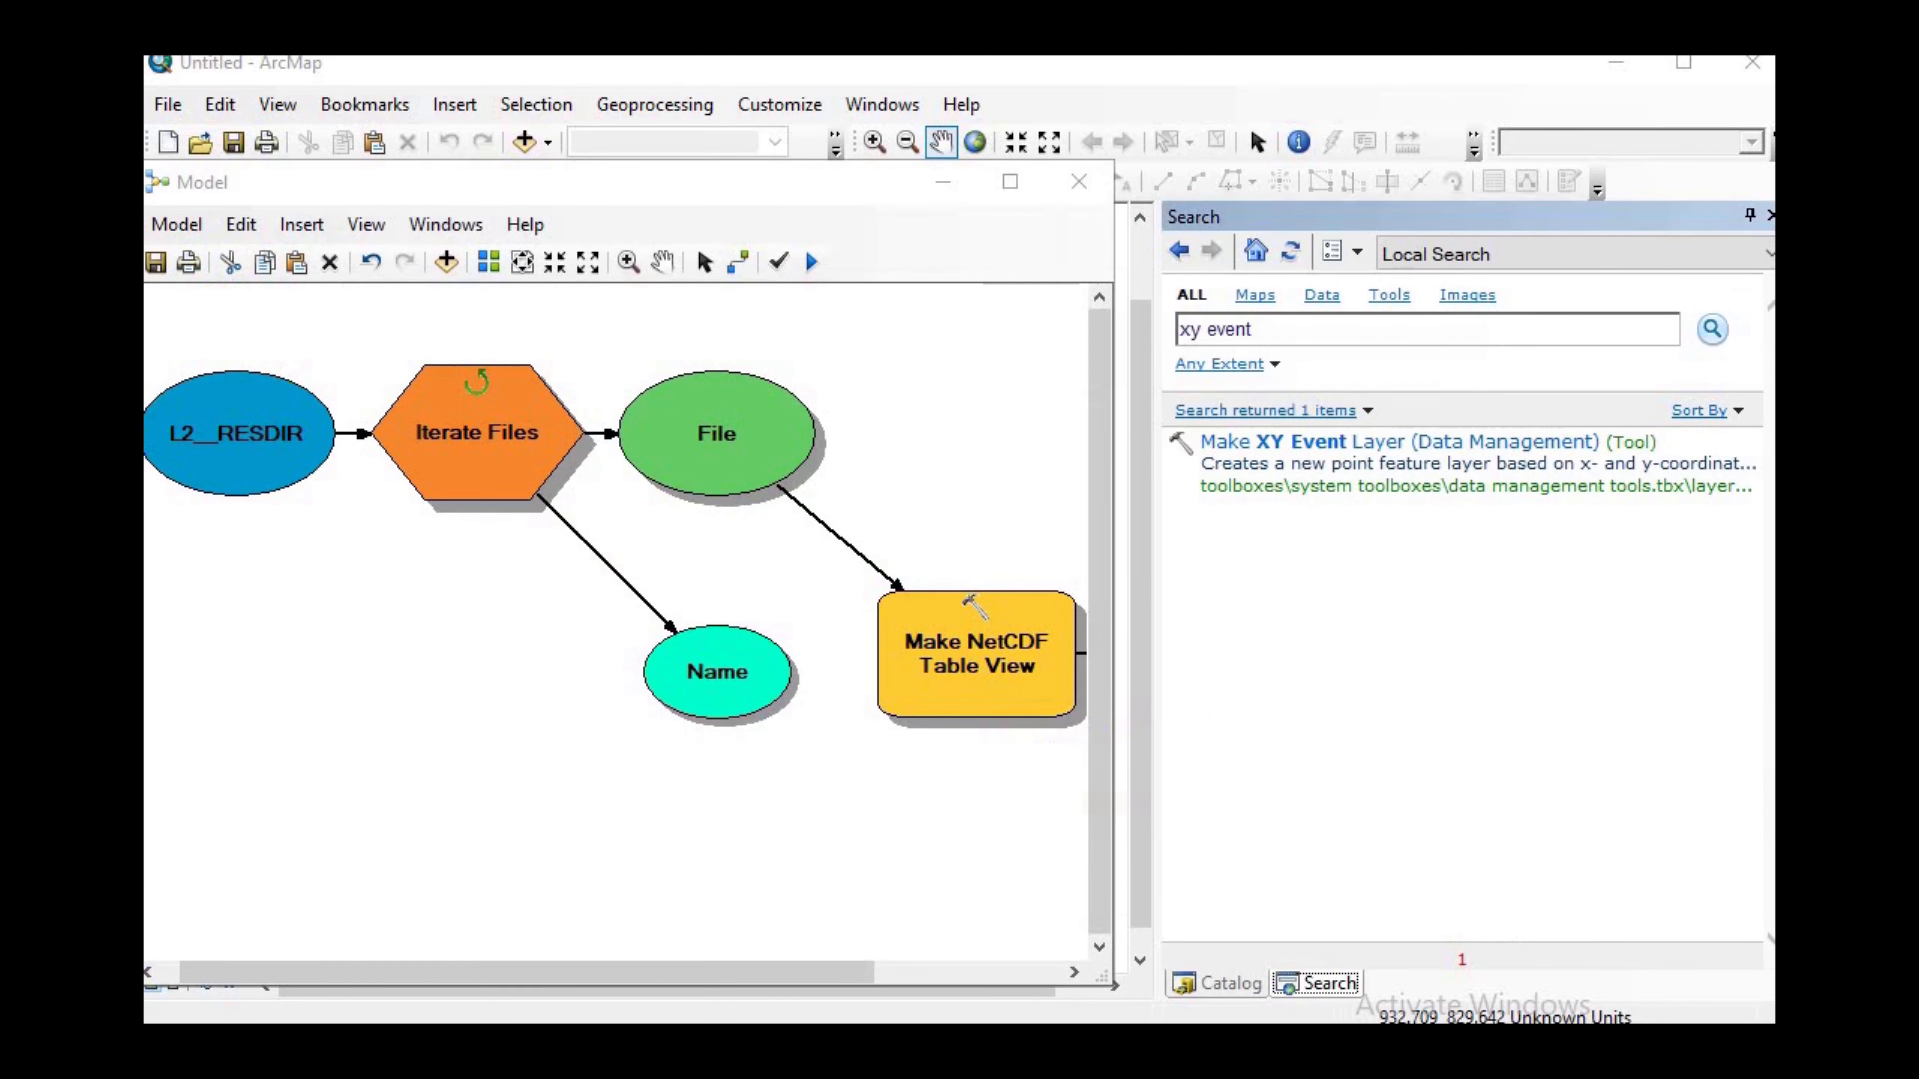
Step: Add the Make XY Event Layer tool to the model and connect Event Table to it as its XY Table
{"action": "left_click_drag", "start_coordinate": [1339, 458], "coordinate": [951, 426]}
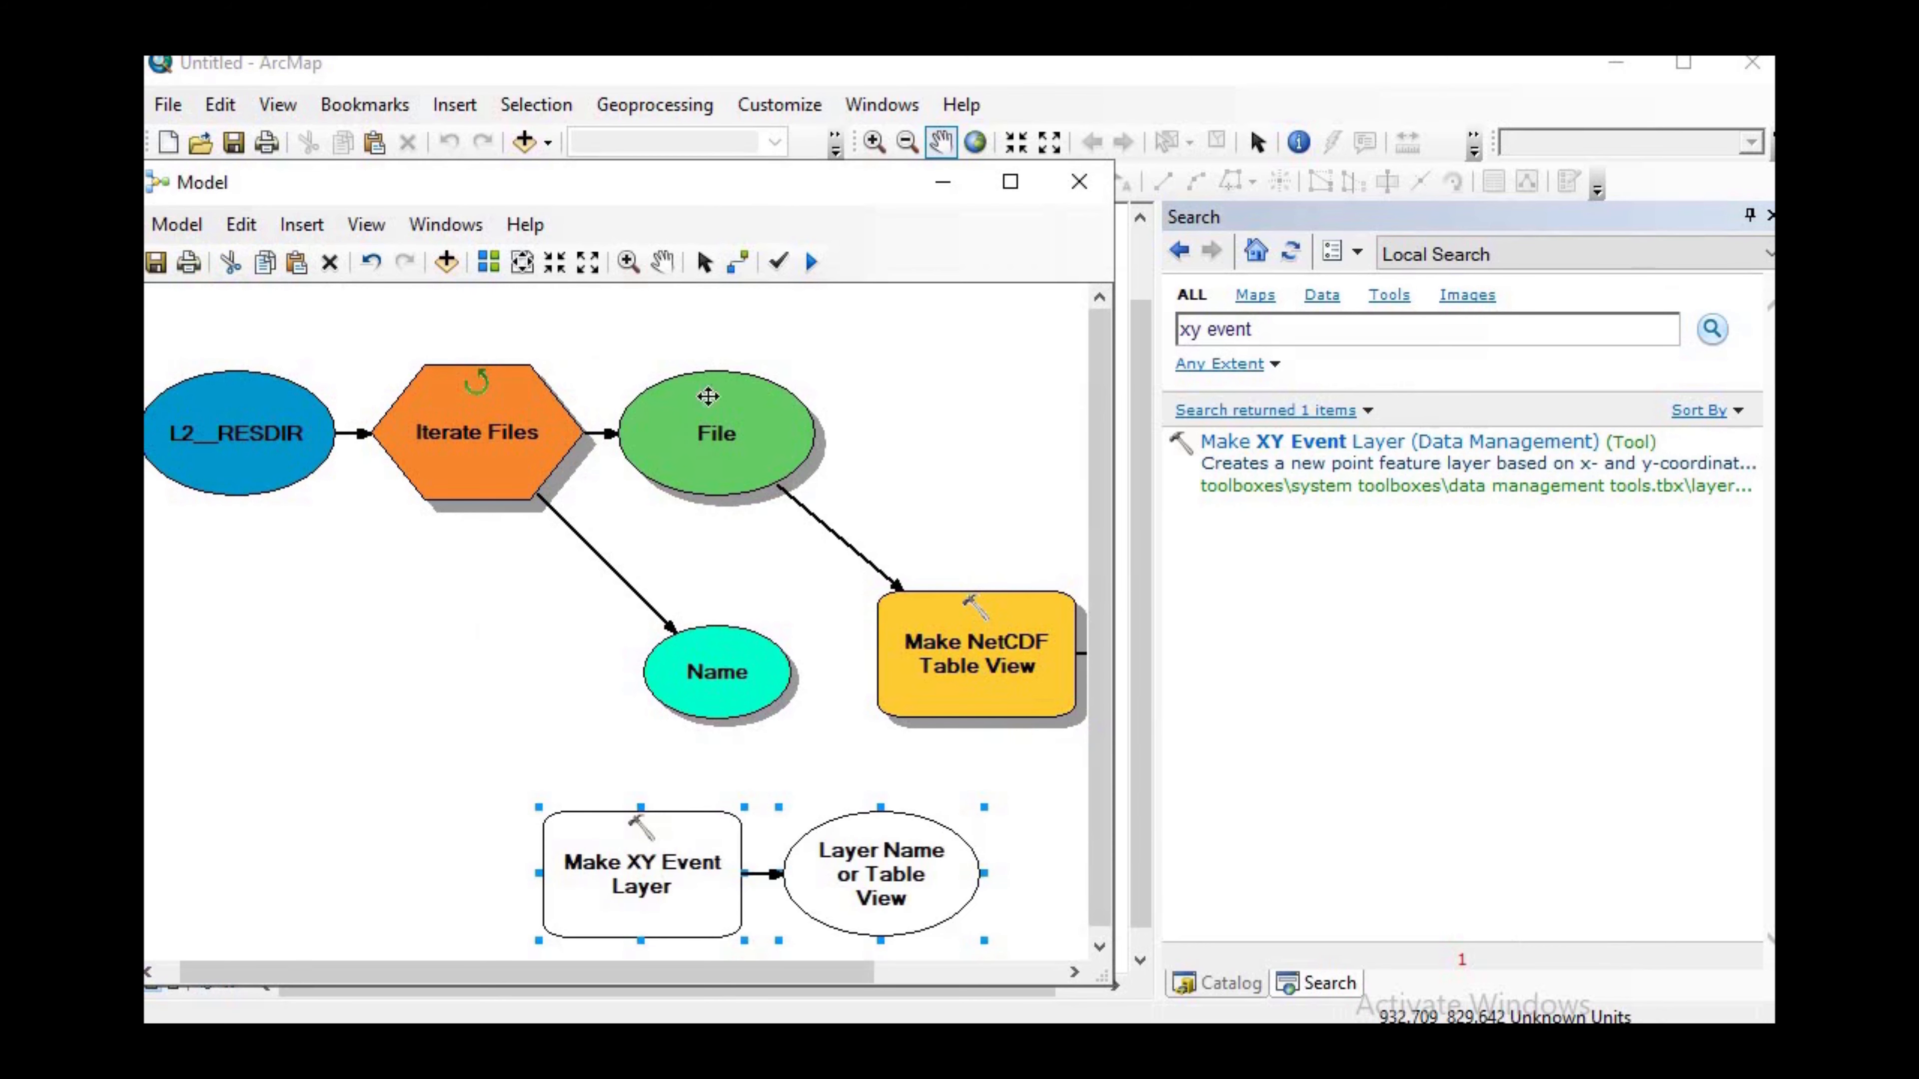
{"action": "left_click_drag", "start_coordinate": [884, 688], "coordinate": [492, 837]}
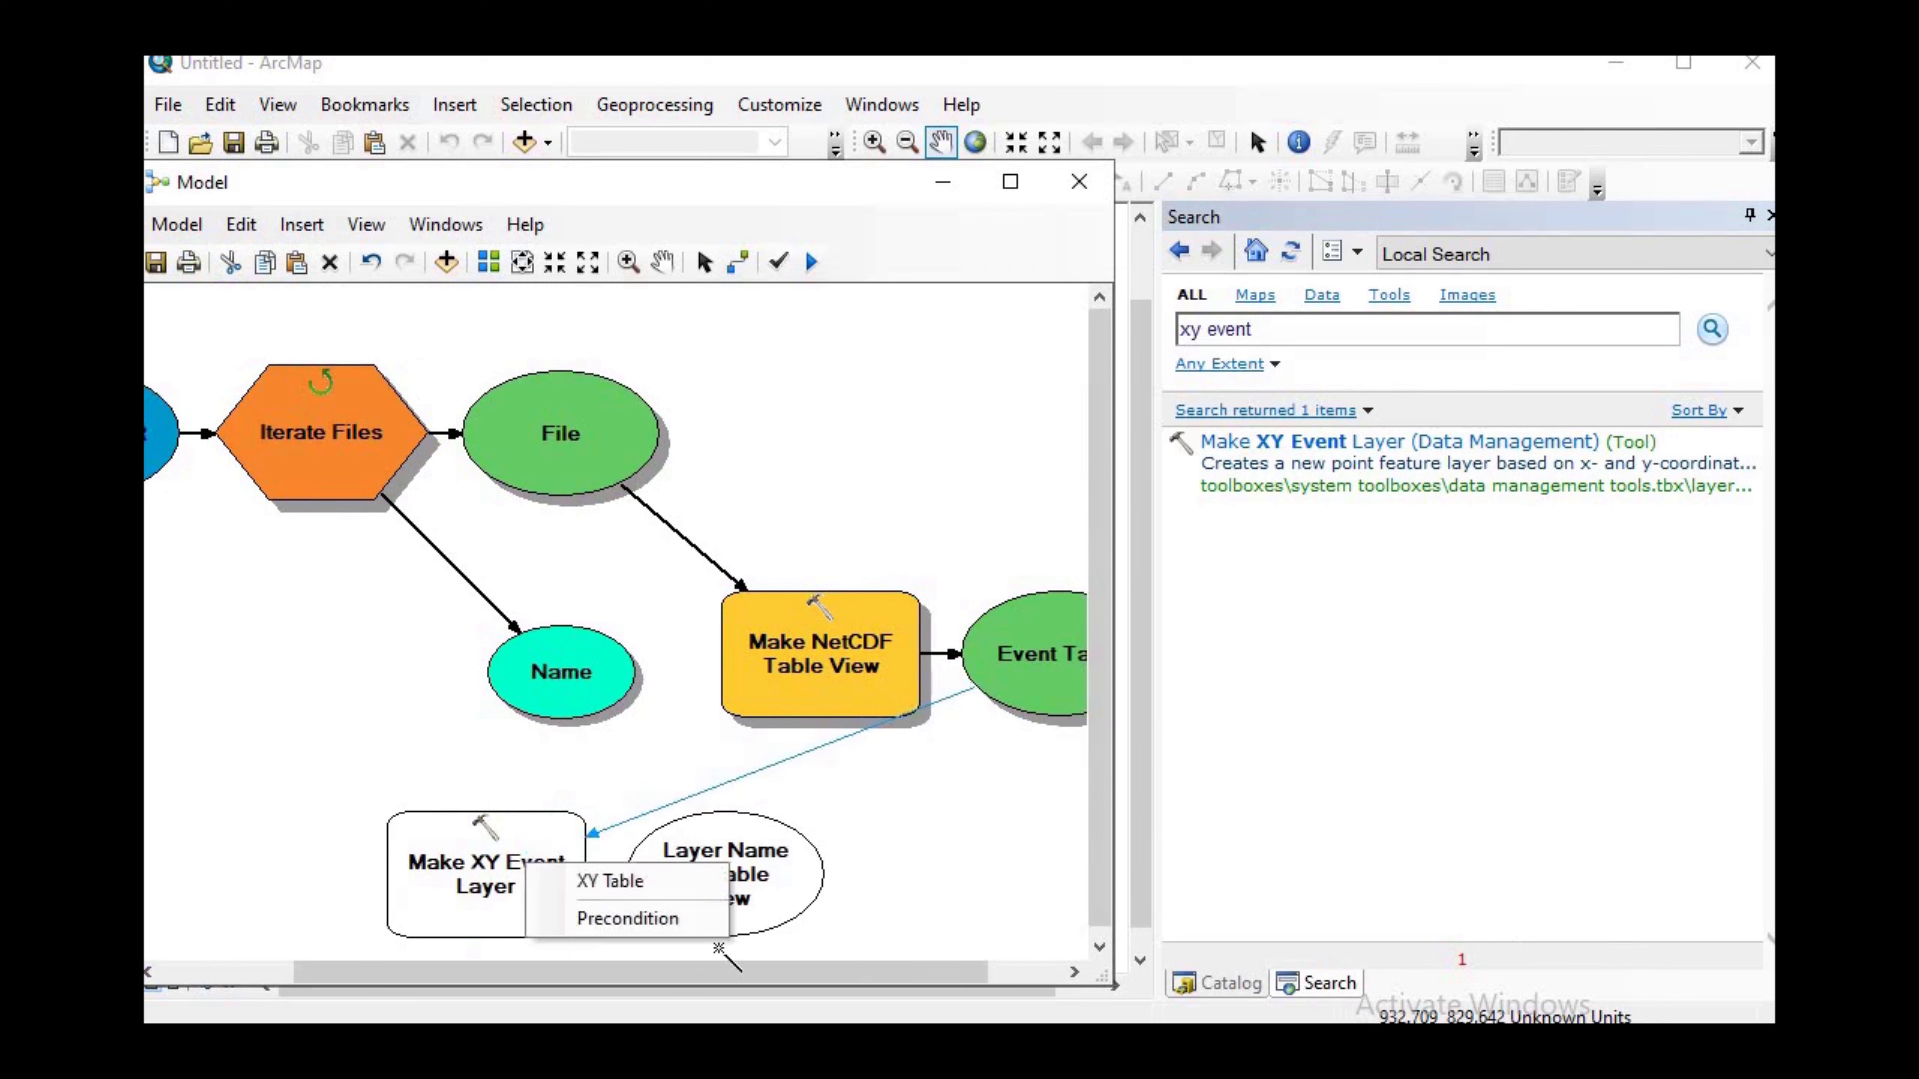
{"action": "left_click", "coordinate": [549, 879]}
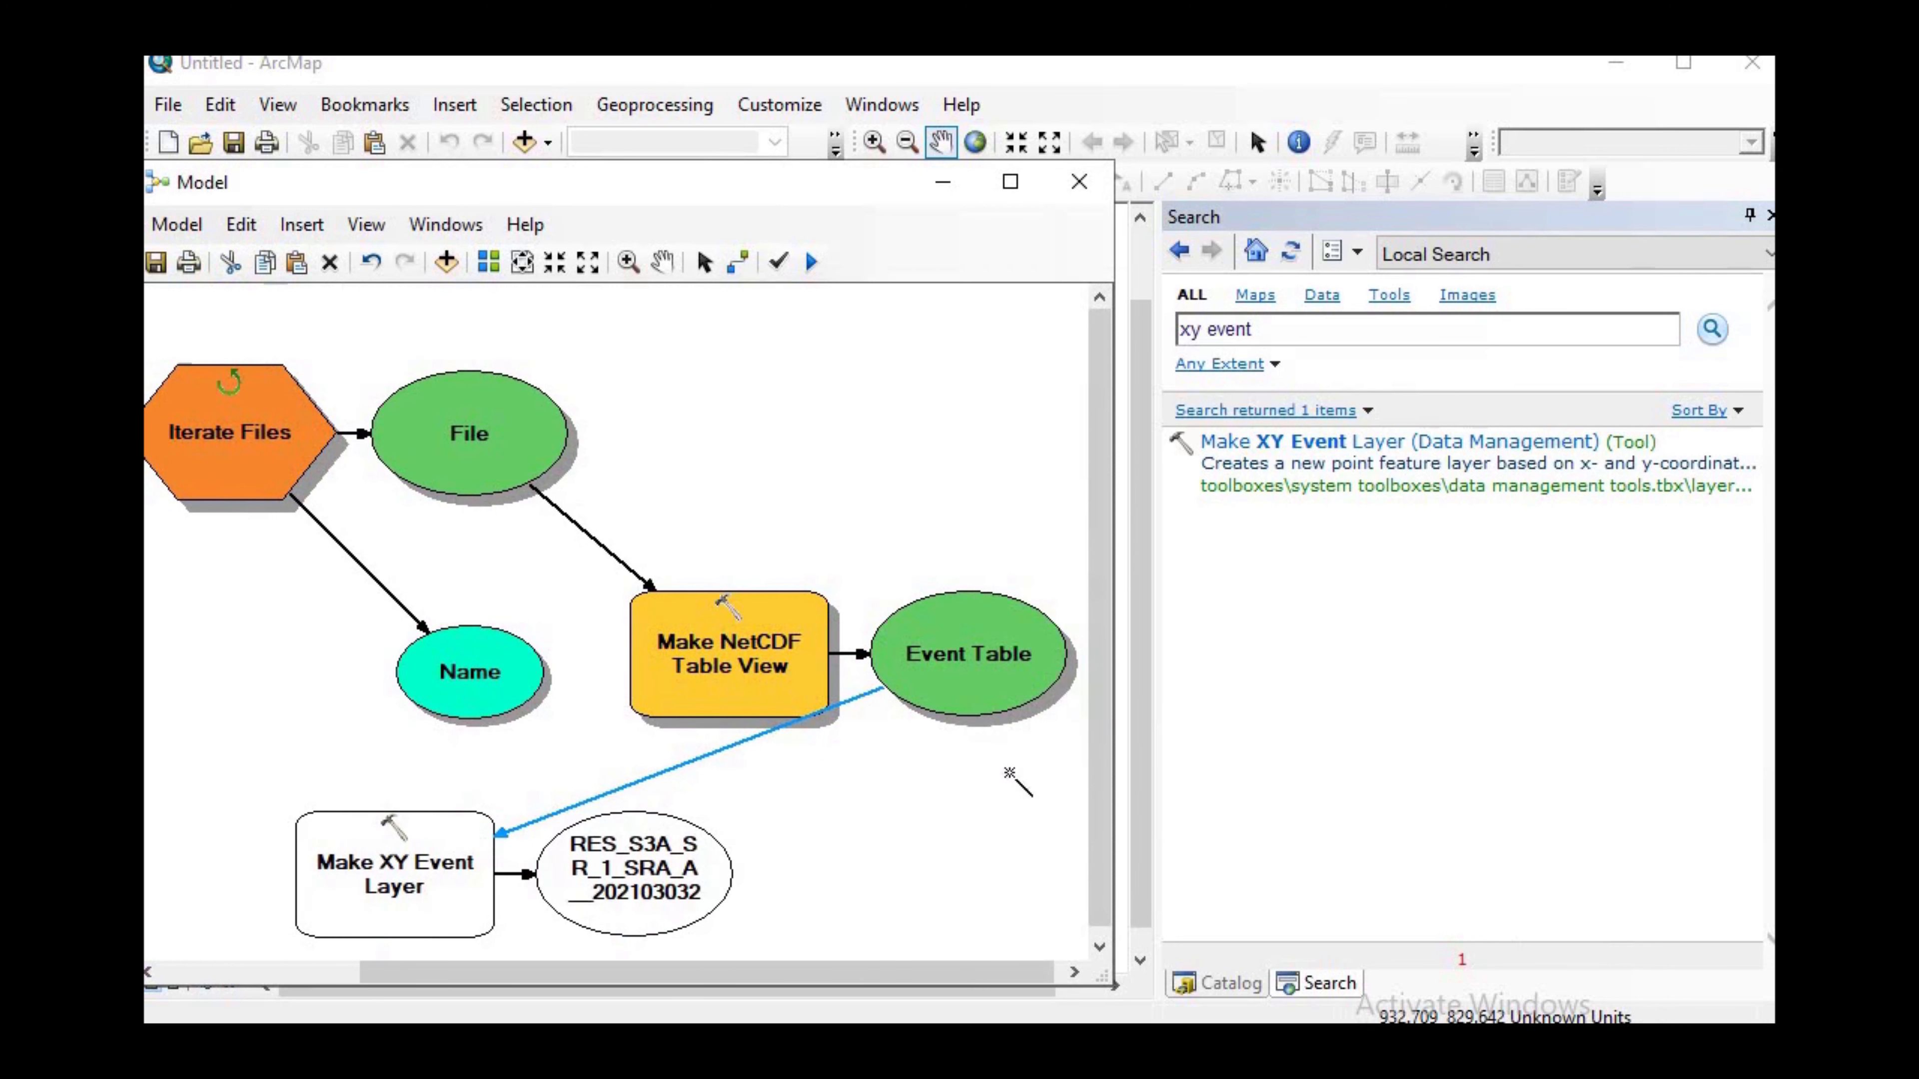
Step: Set Make XY Event Layer's X Field to longitude_20Hz and Y Field to latitude_20Hz, and rename its output element to Display XY
{"action": "double_click", "coordinate": [393, 869]}
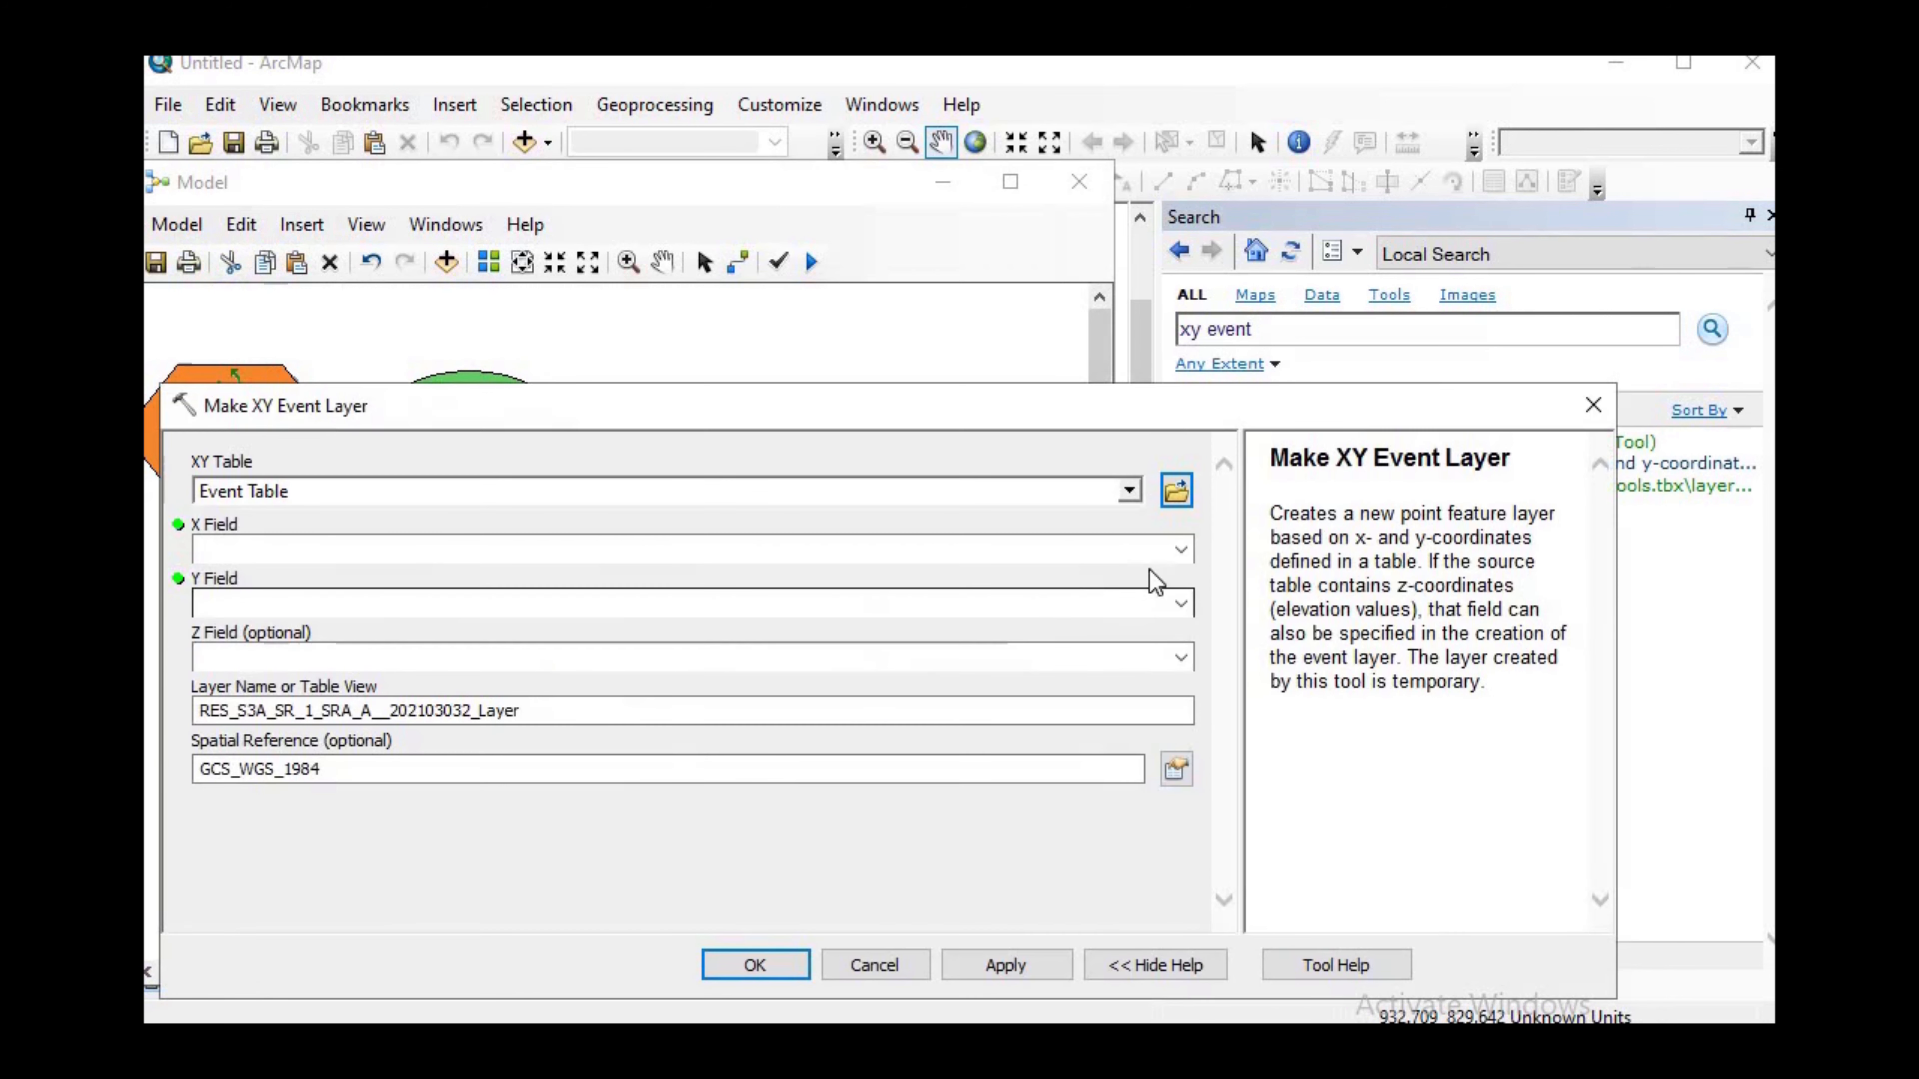
{"action": "left_click", "coordinate": [1181, 550]}
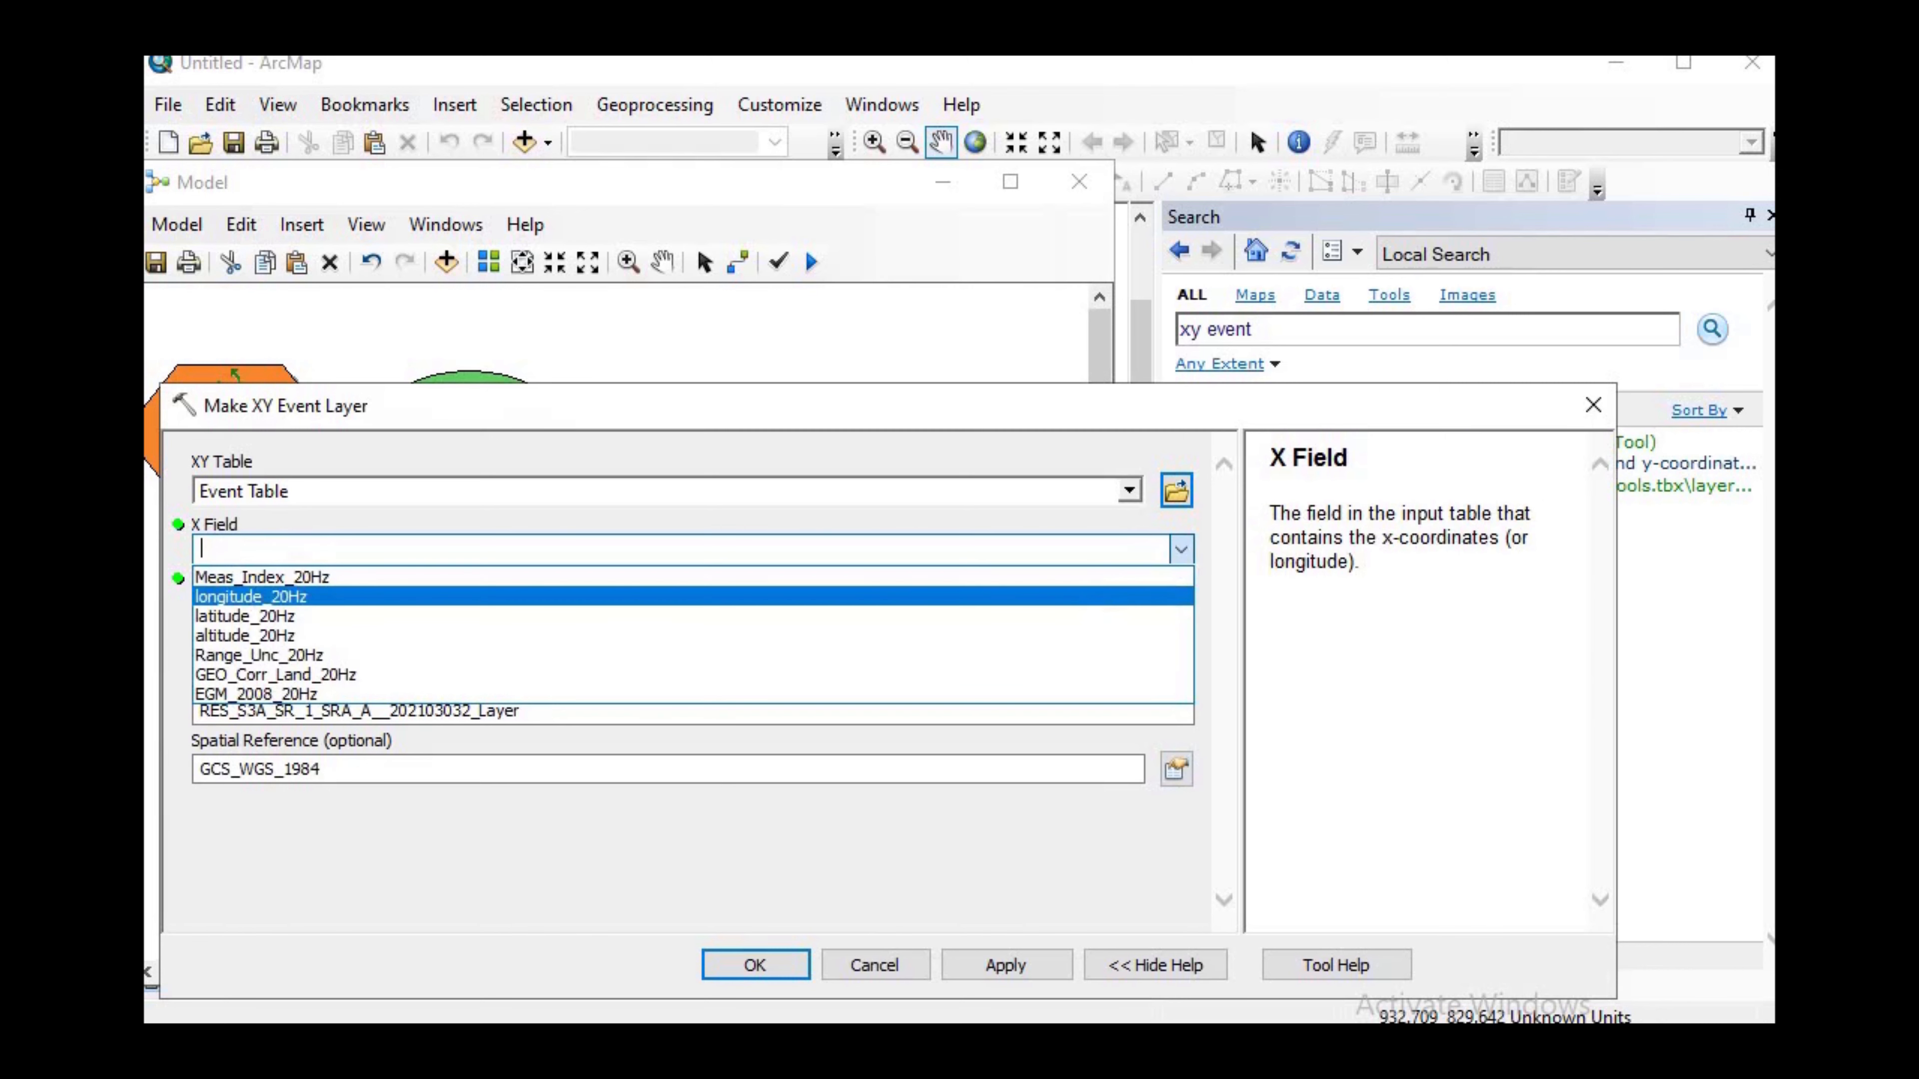
{"action": "left_click", "coordinate": [1105, 602]}
{"action": "left_click", "coordinate": [1156, 602]}
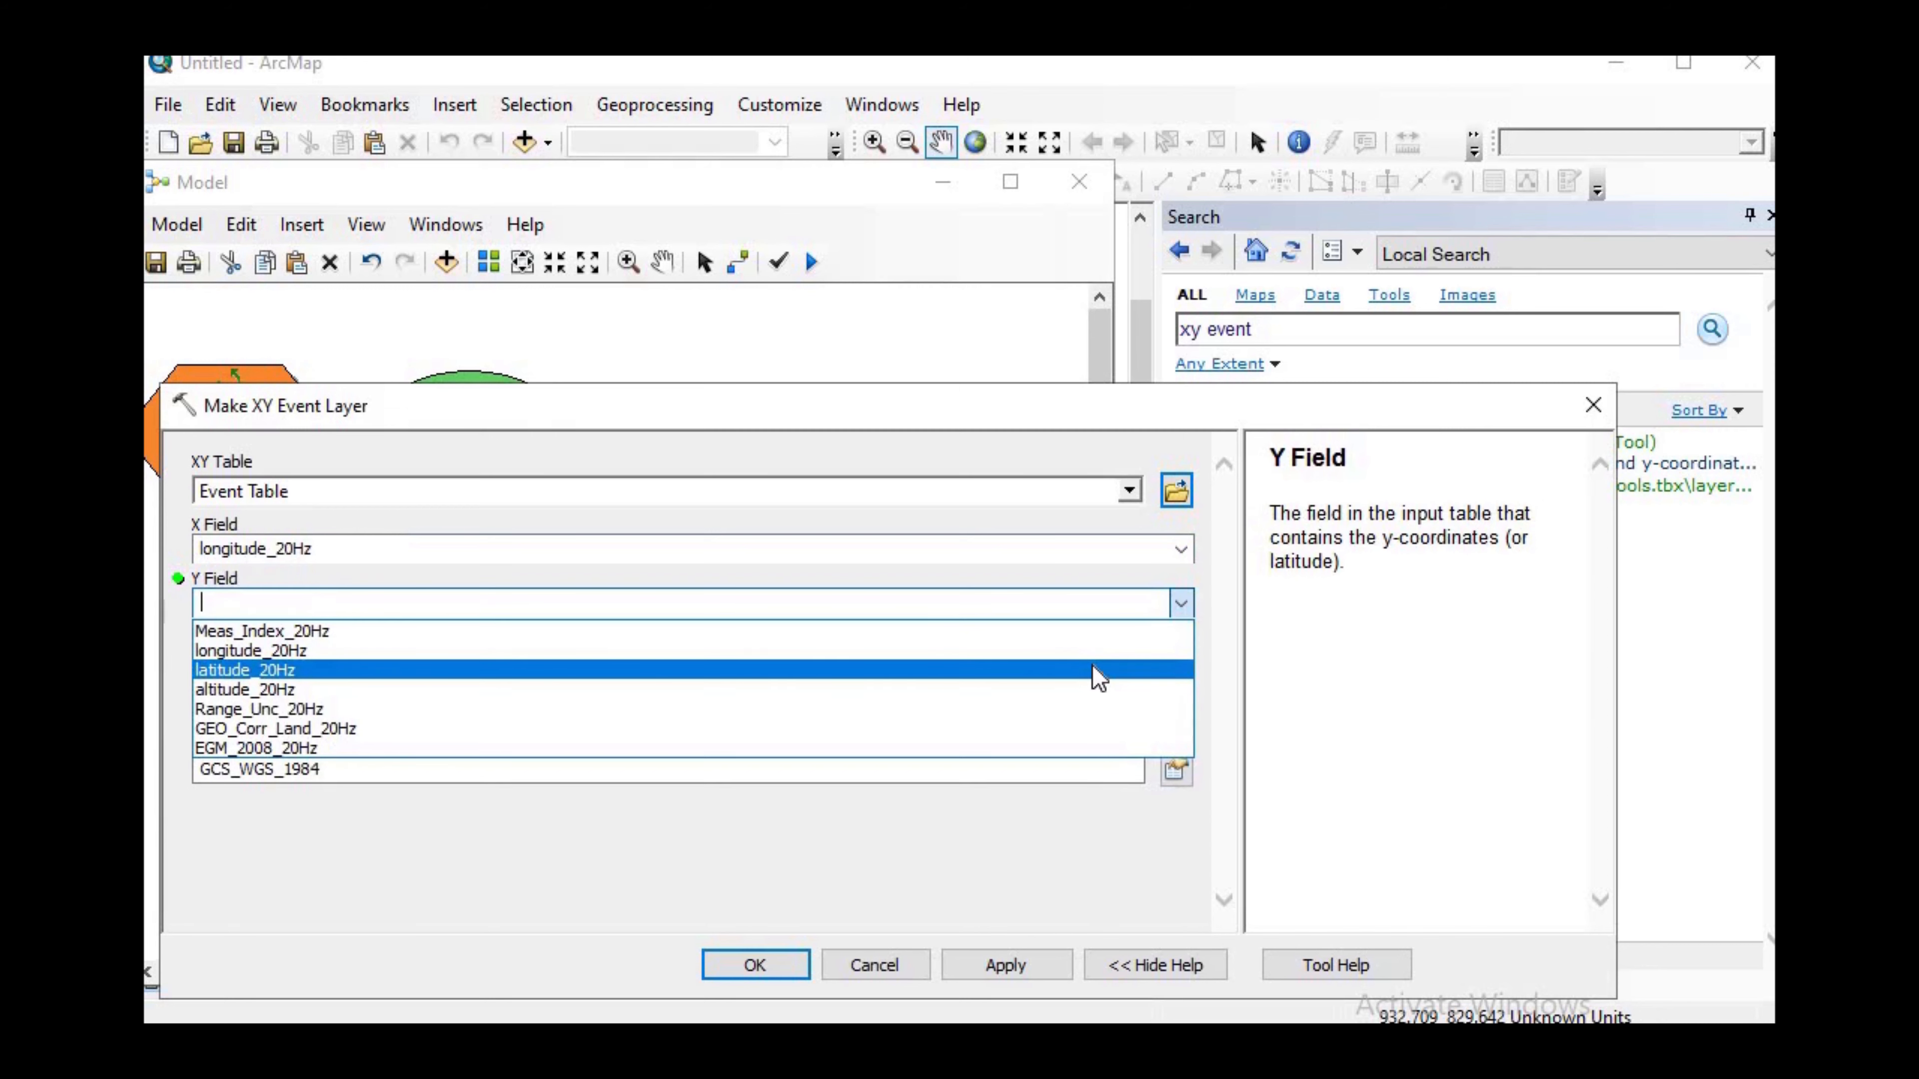
{"action": "left_click", "coordinate": [1098, 675]}
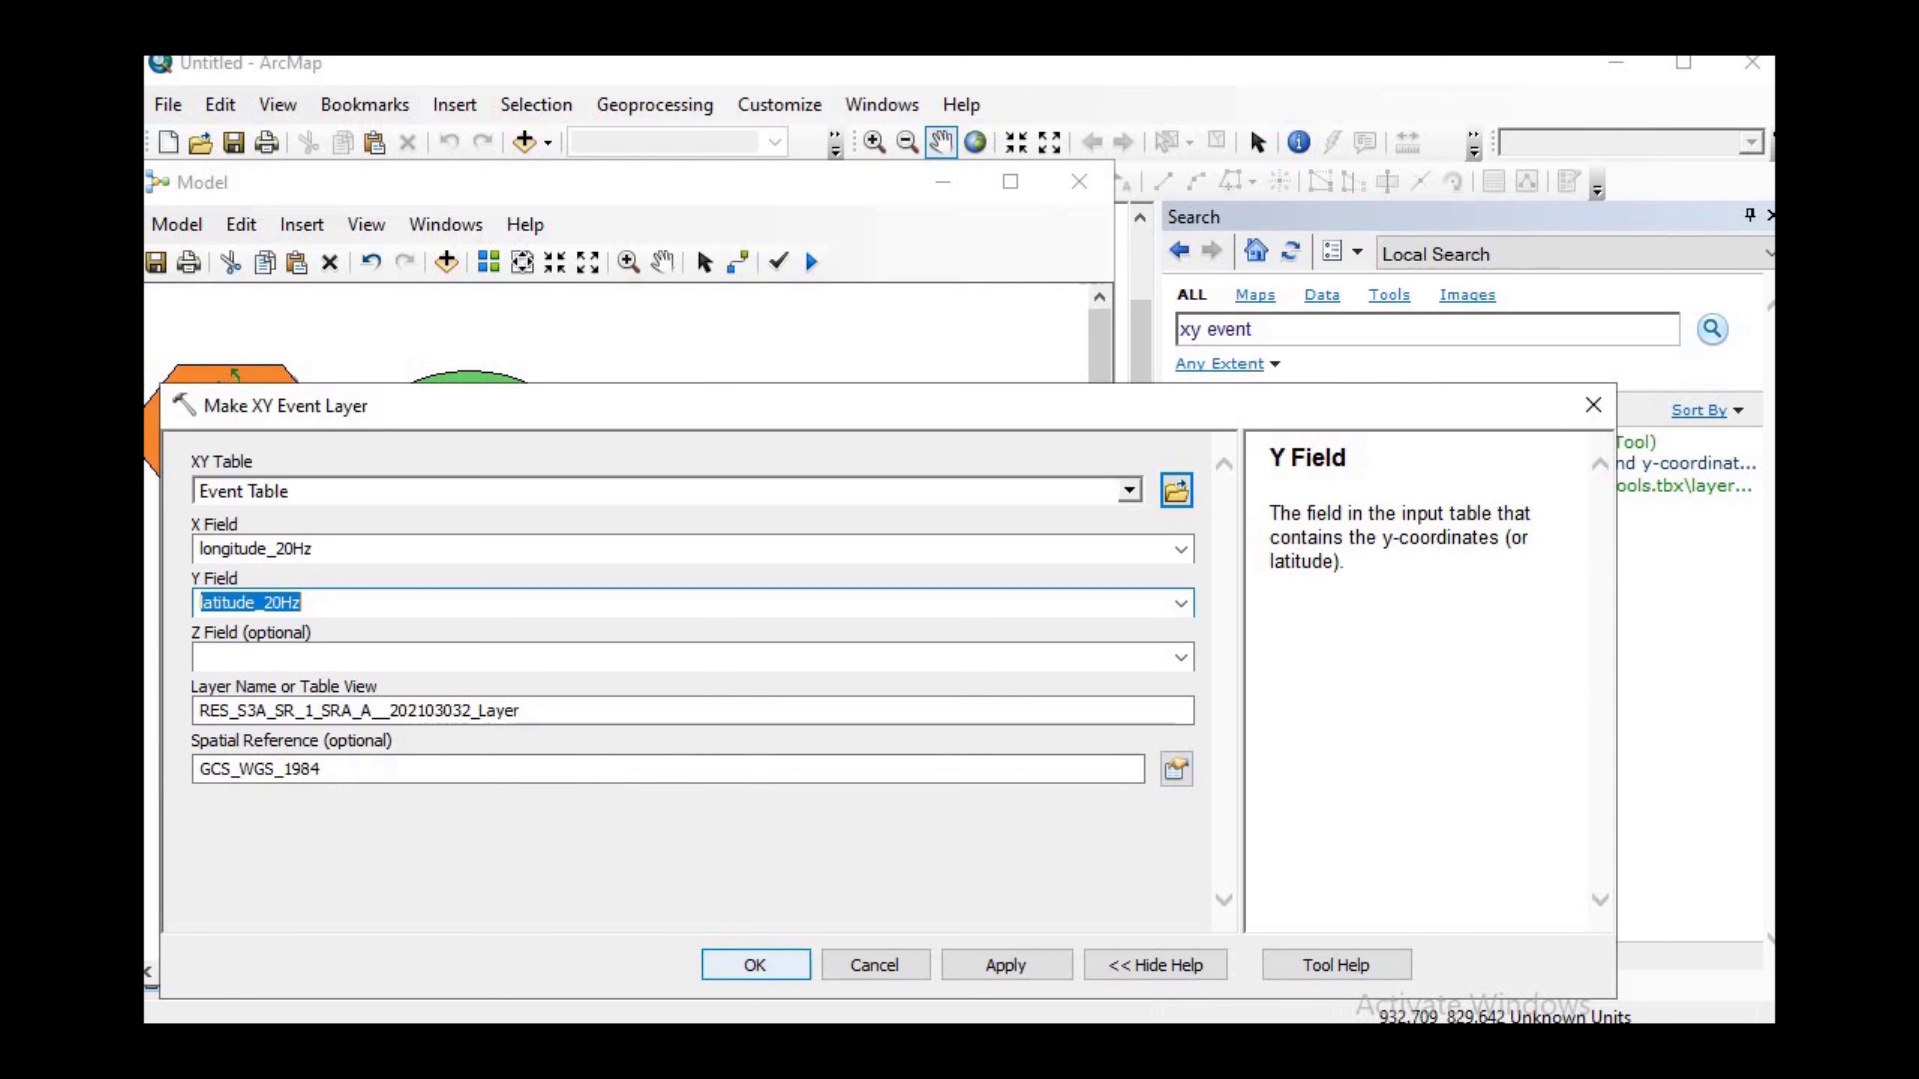
{"action": "left_click", "coordinate": [739, 967]}
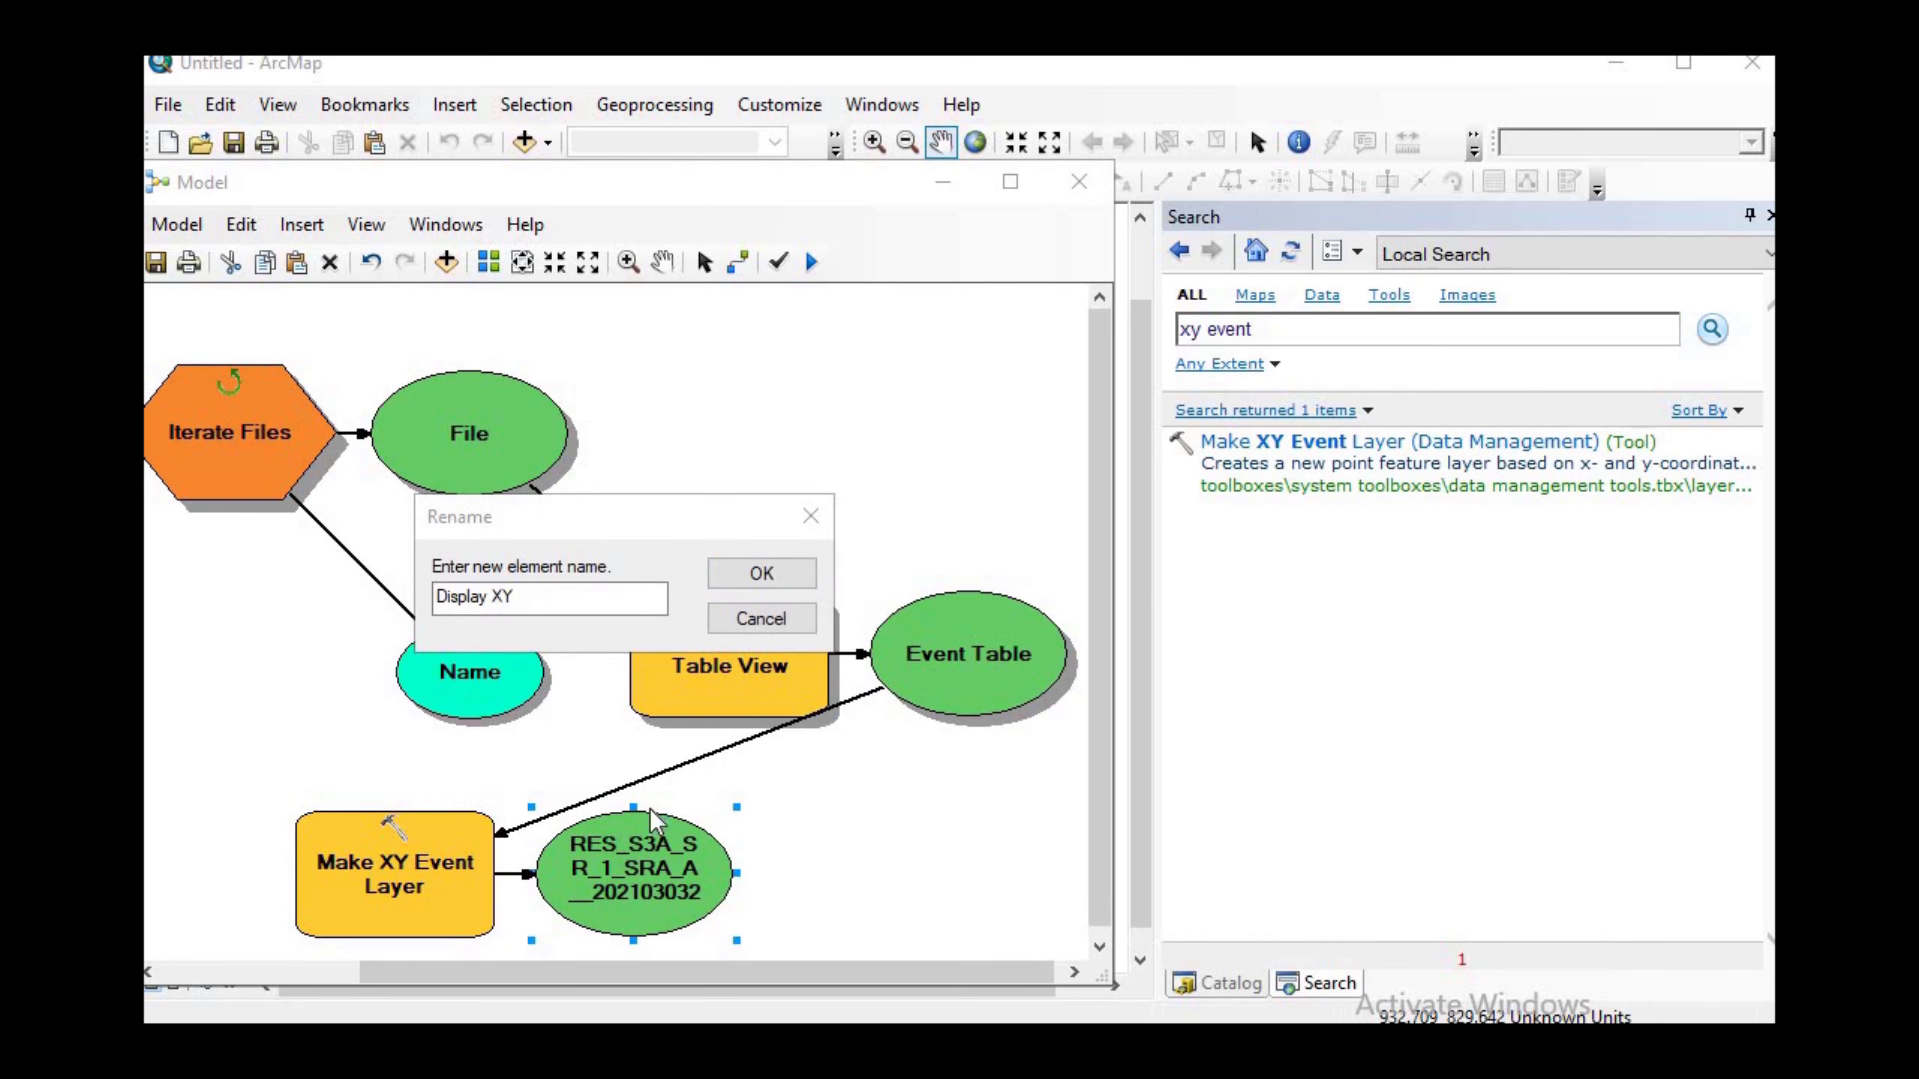
{"action": "left_click", "coordinate": [762, 575]}
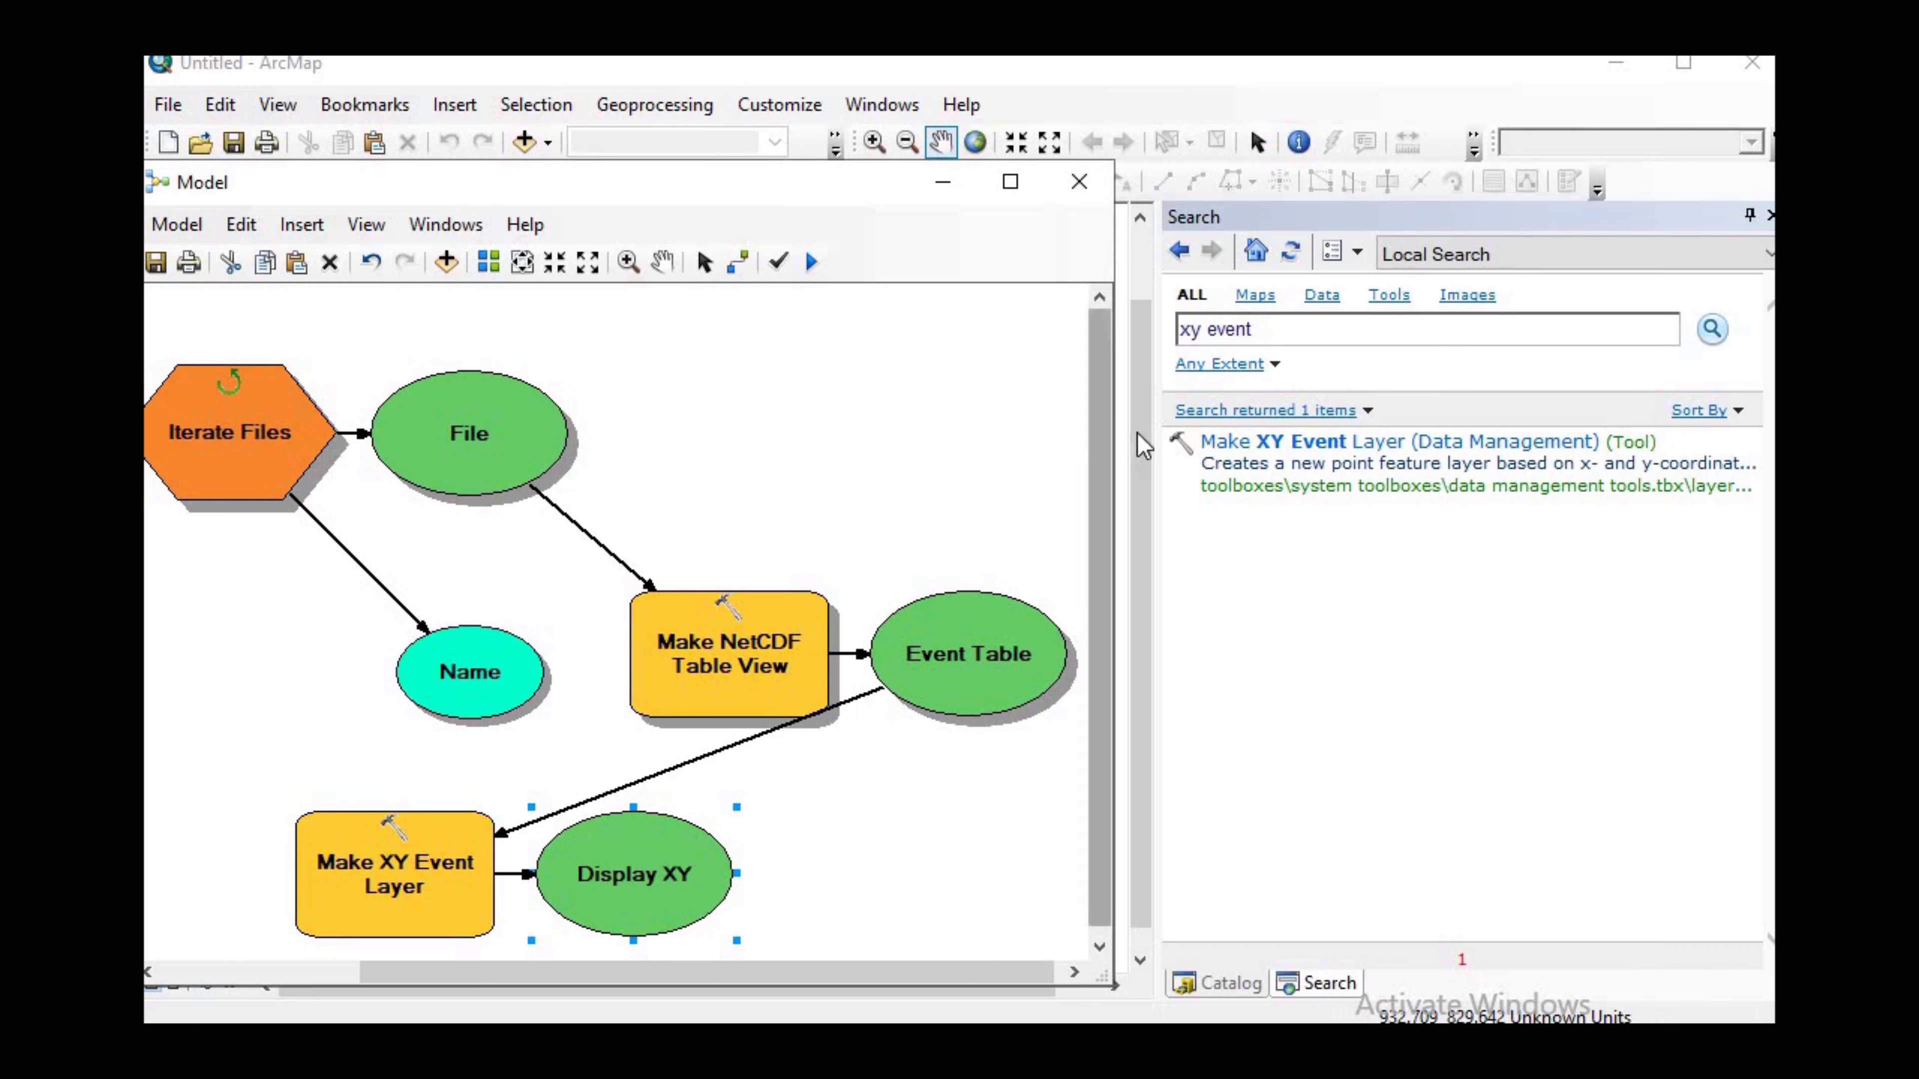
Step: Search for "feature to feature" and add the Feature Class to Feature Class tool to the model beside Display XY
{"action": "left_click", "coordinate": [1305, 331]}
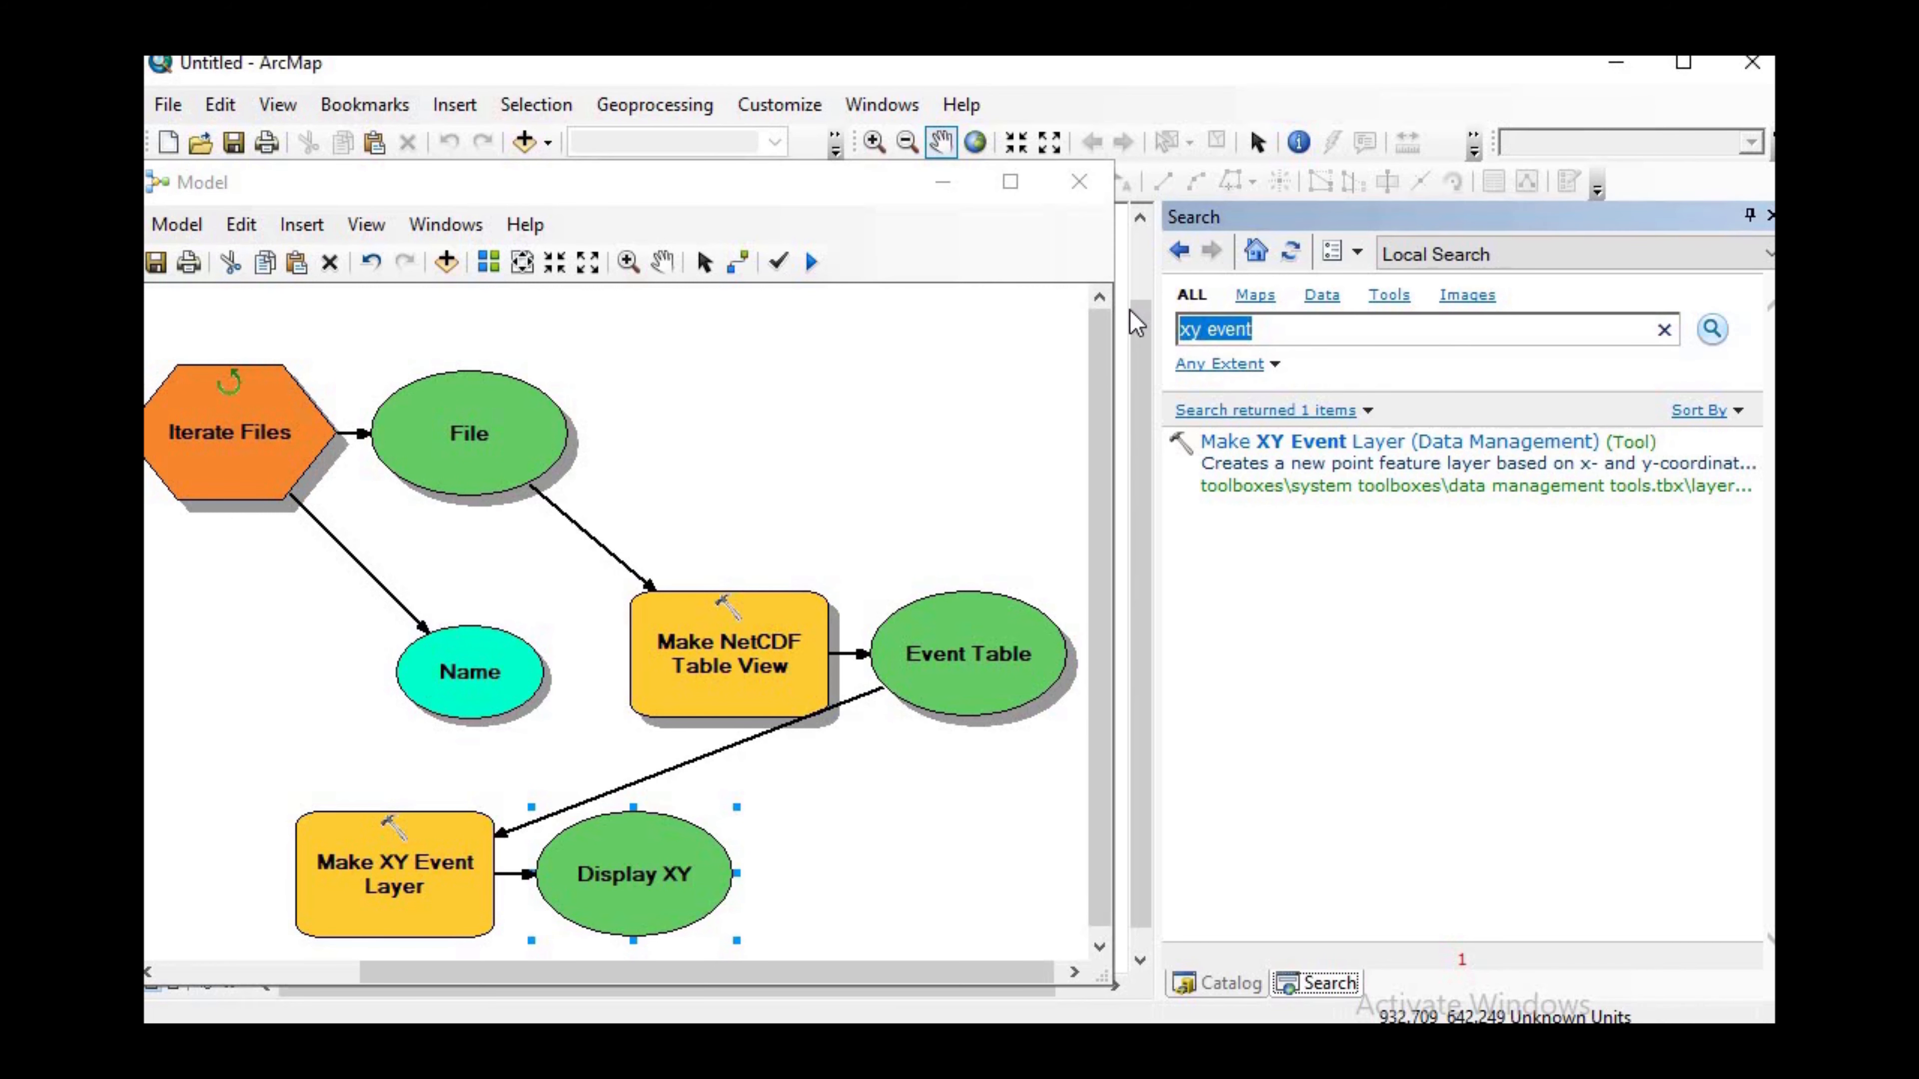
{"action": "type", "text": "feature to featu"}
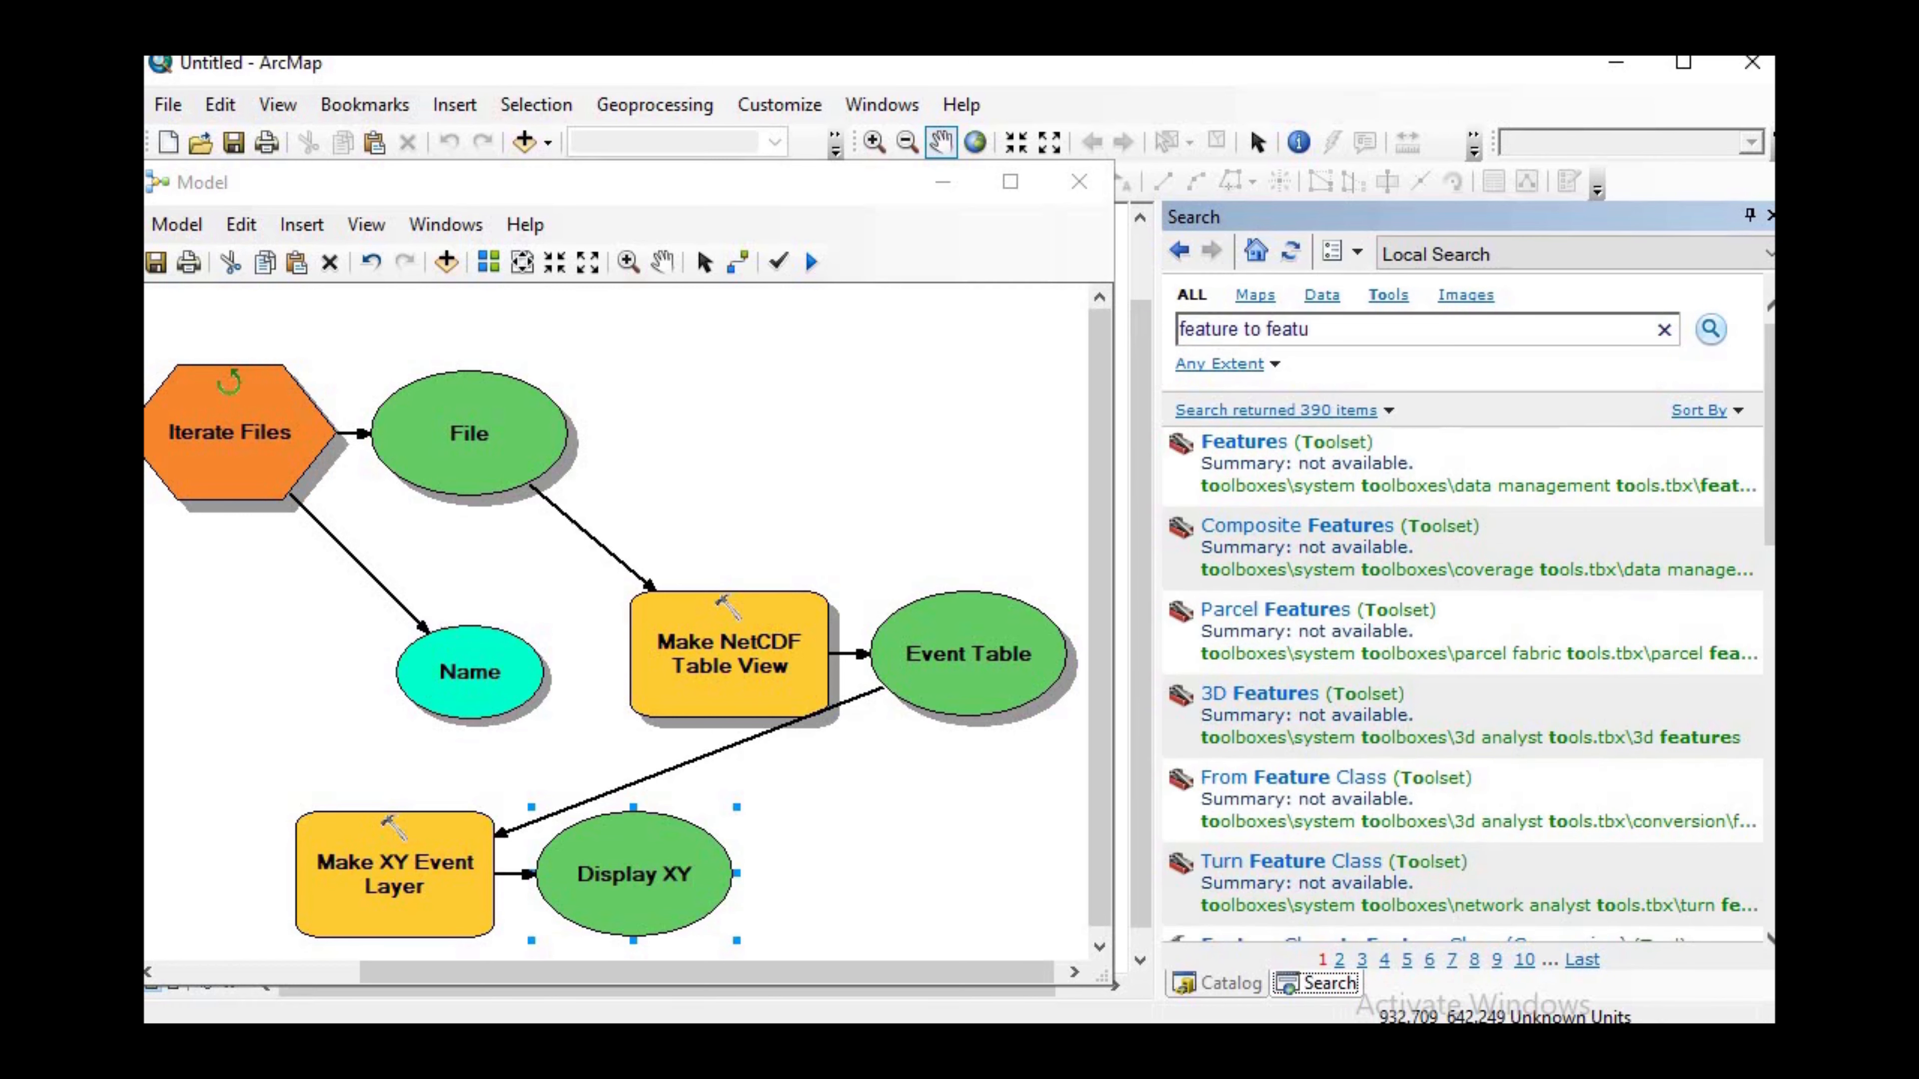
{"action": "type", "text": "re"}
{"action": "scroll", "coordinate": [1330, 741], "scroll_direction": "down", "scroll_amount": 3}
{"action": "left_click_drag", "start_coordinate": [1311, 737], "coordinate": [909, 871]}
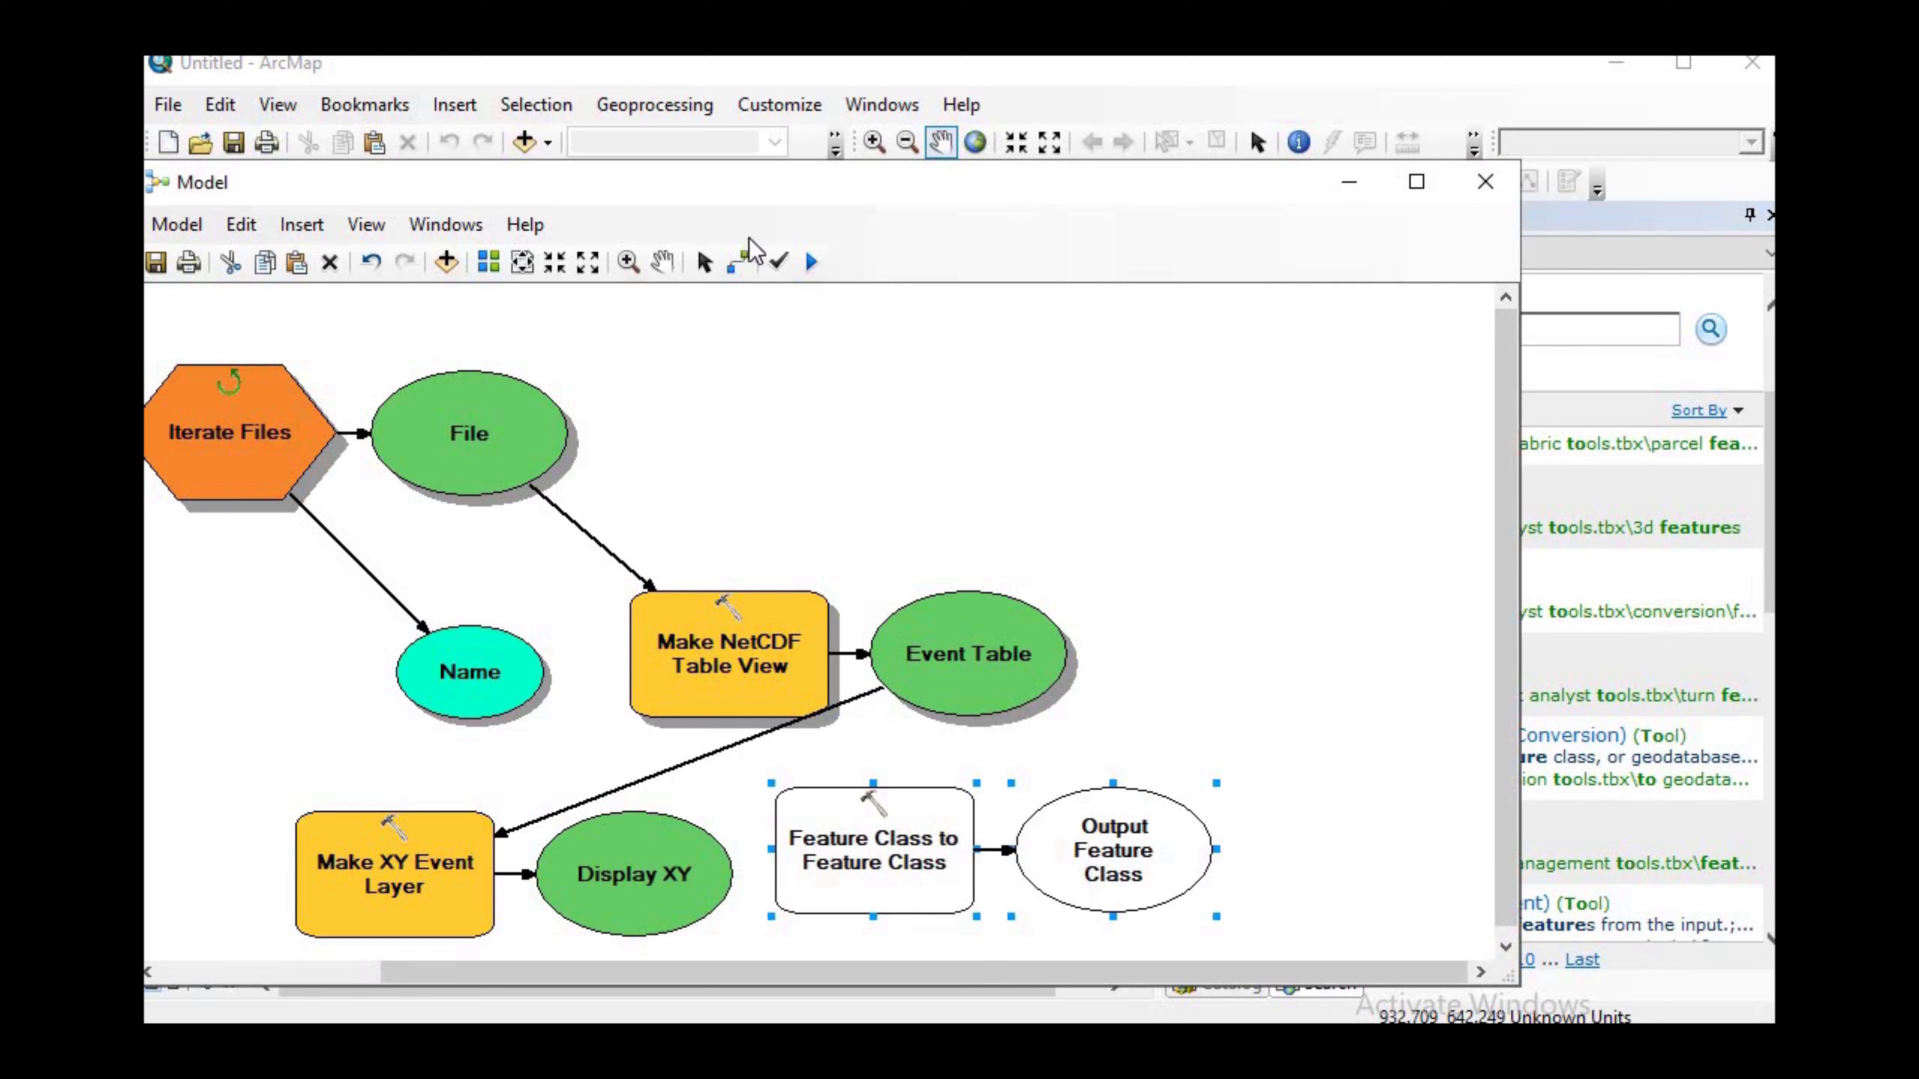
Step: Connect Display XY to Feature Class to Feature Class as its Input Features
{"action": "left_click", "coordinate": [737, 262]}
{"action": "left_click_drag", "start_coordinate": [716, 872], "coordinate": [801, 875]}
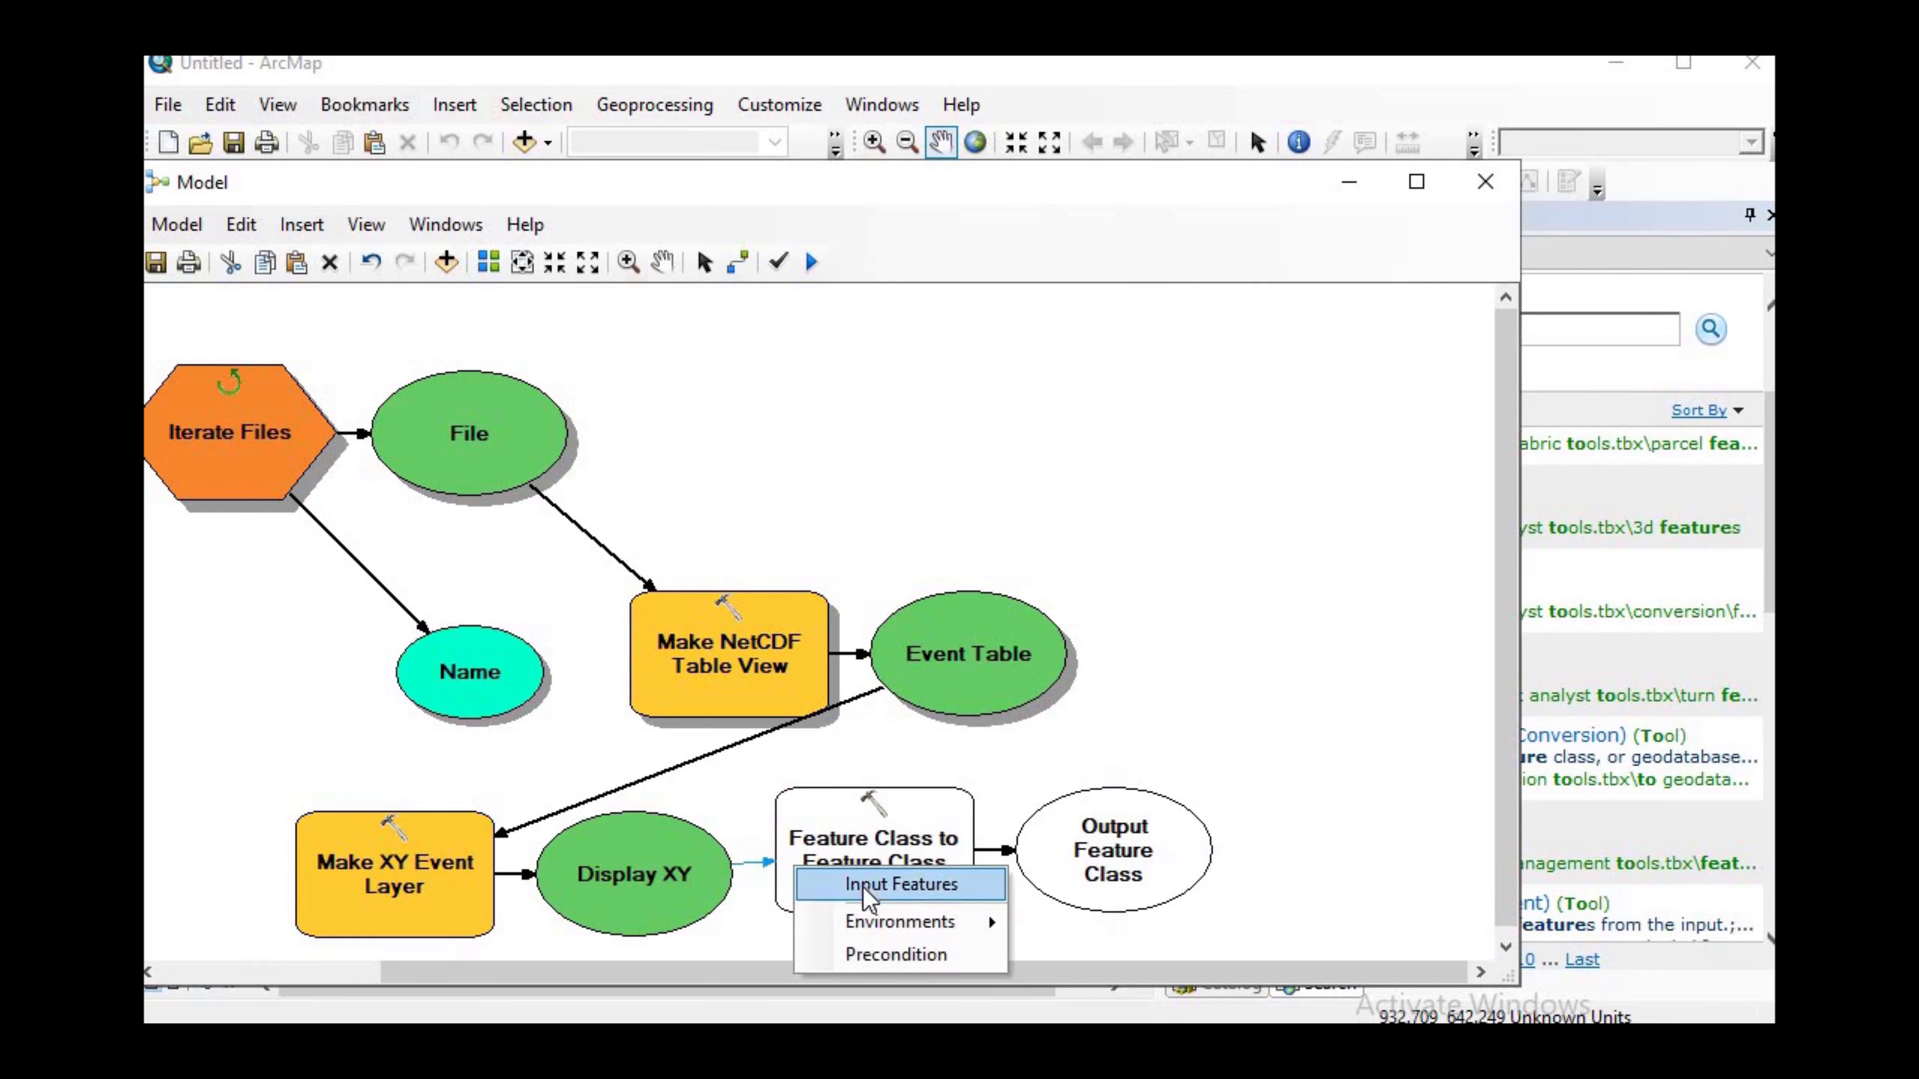
{"action": "left_click", "coordinate": [862, 886]}
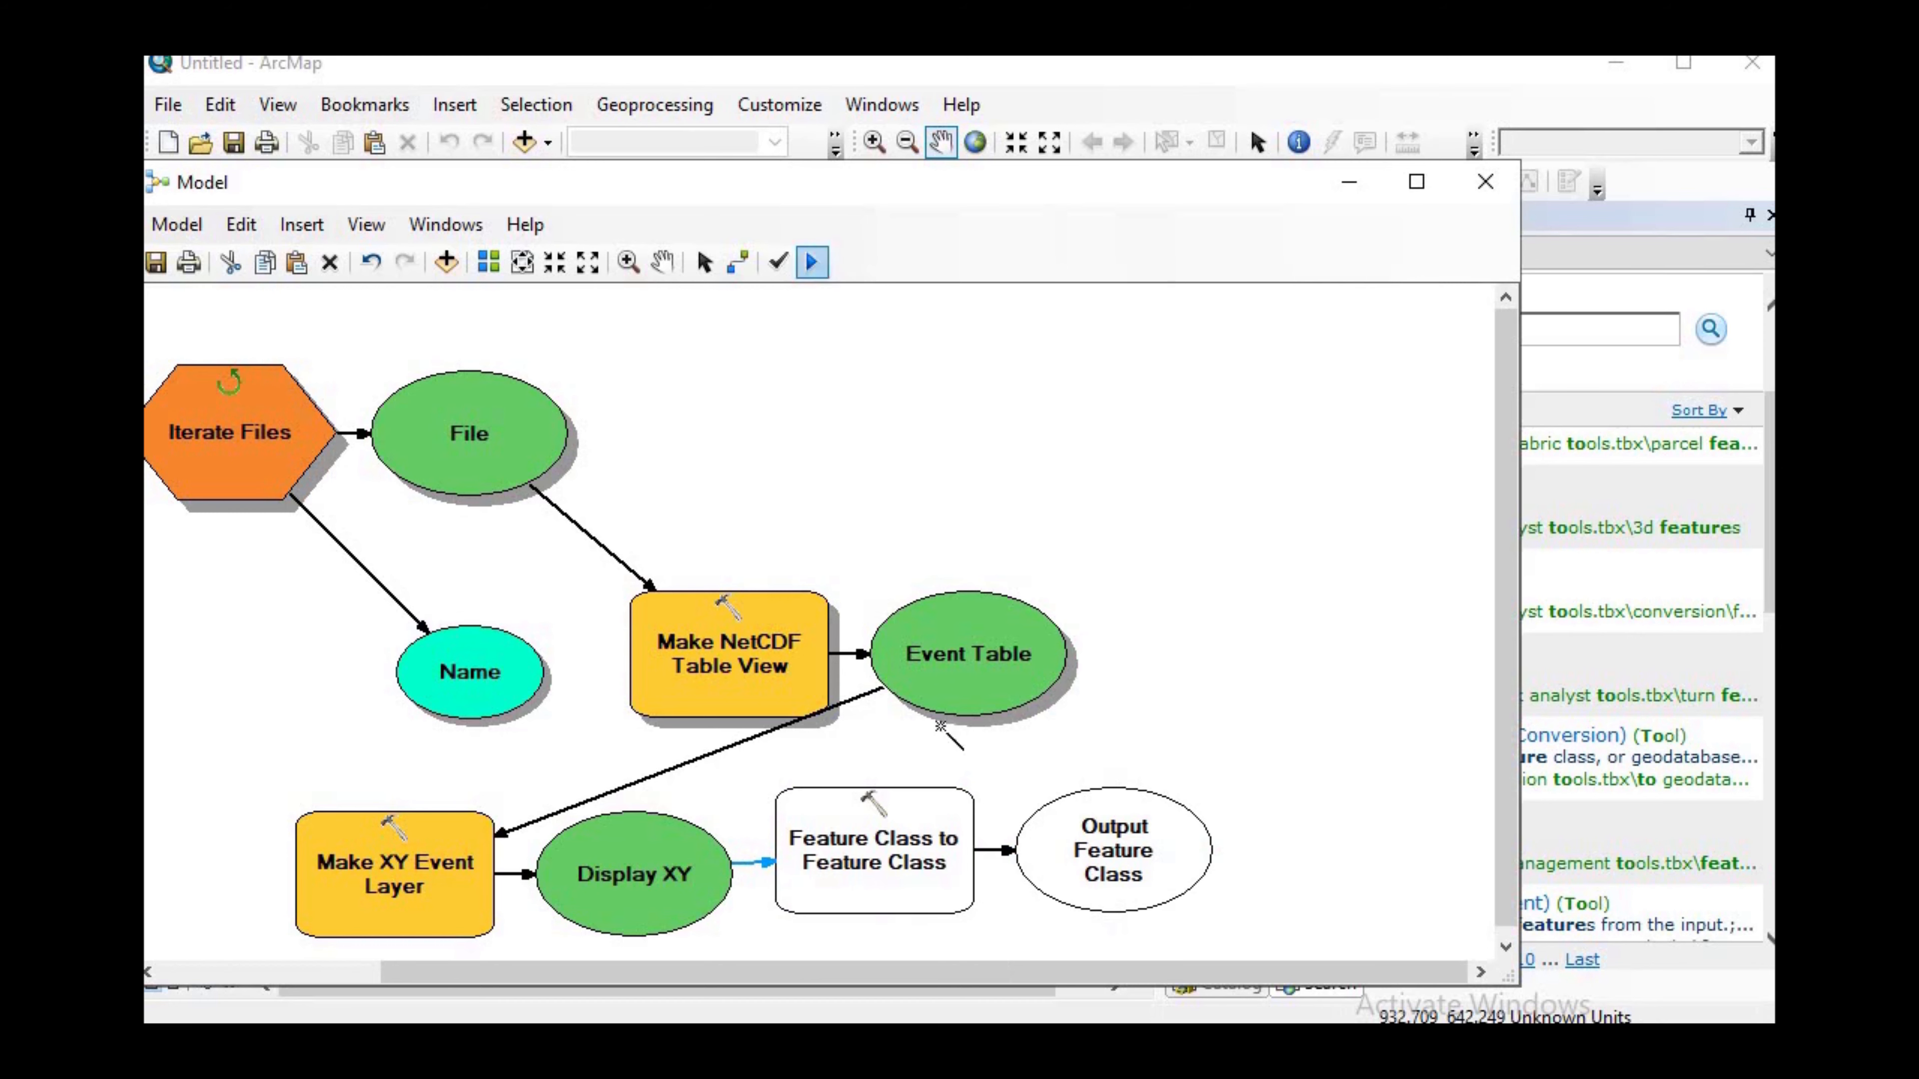
Step: Set the Output Location of Feature Class to Feature Class to the S3Shp folder in Data\processed\Sukkur
{"action": "double_click", "coordinate": [873, 852]}
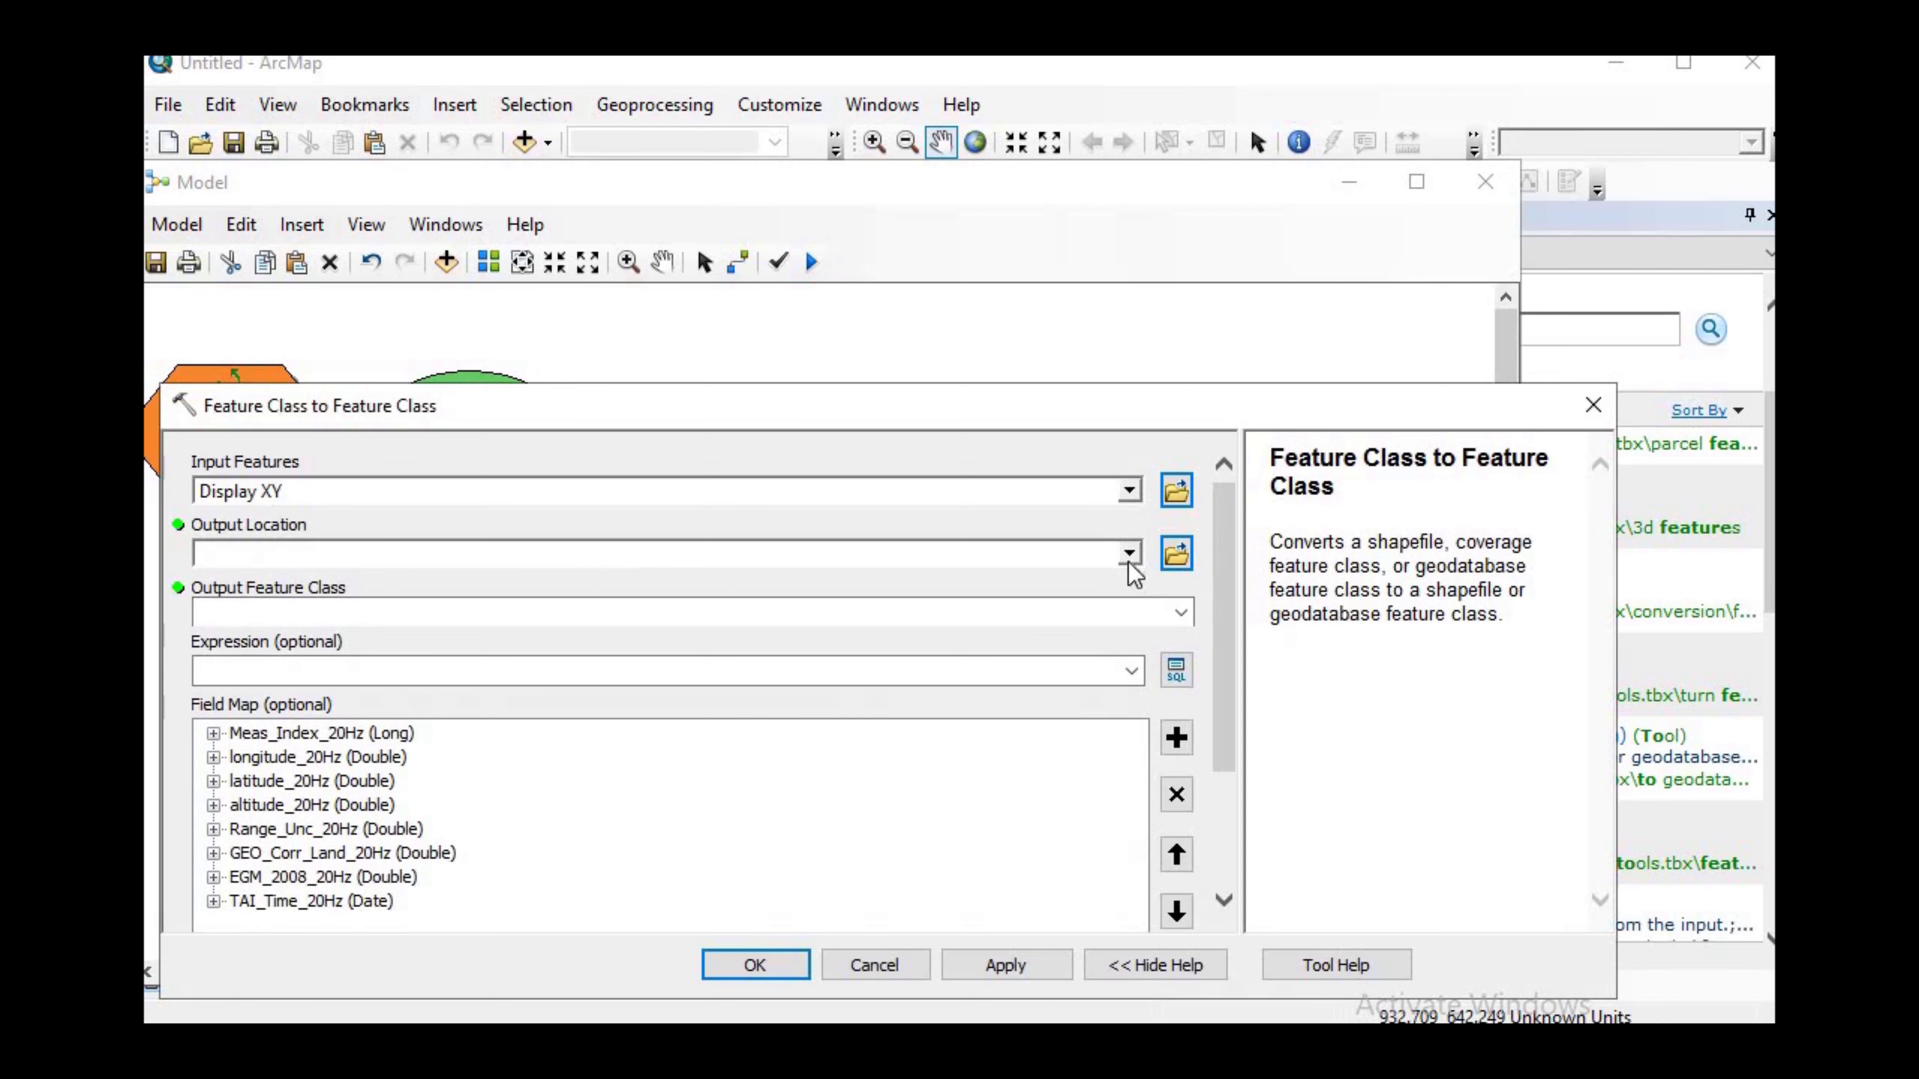
{"action": "left_click", "coordinate": [1175, 554]}
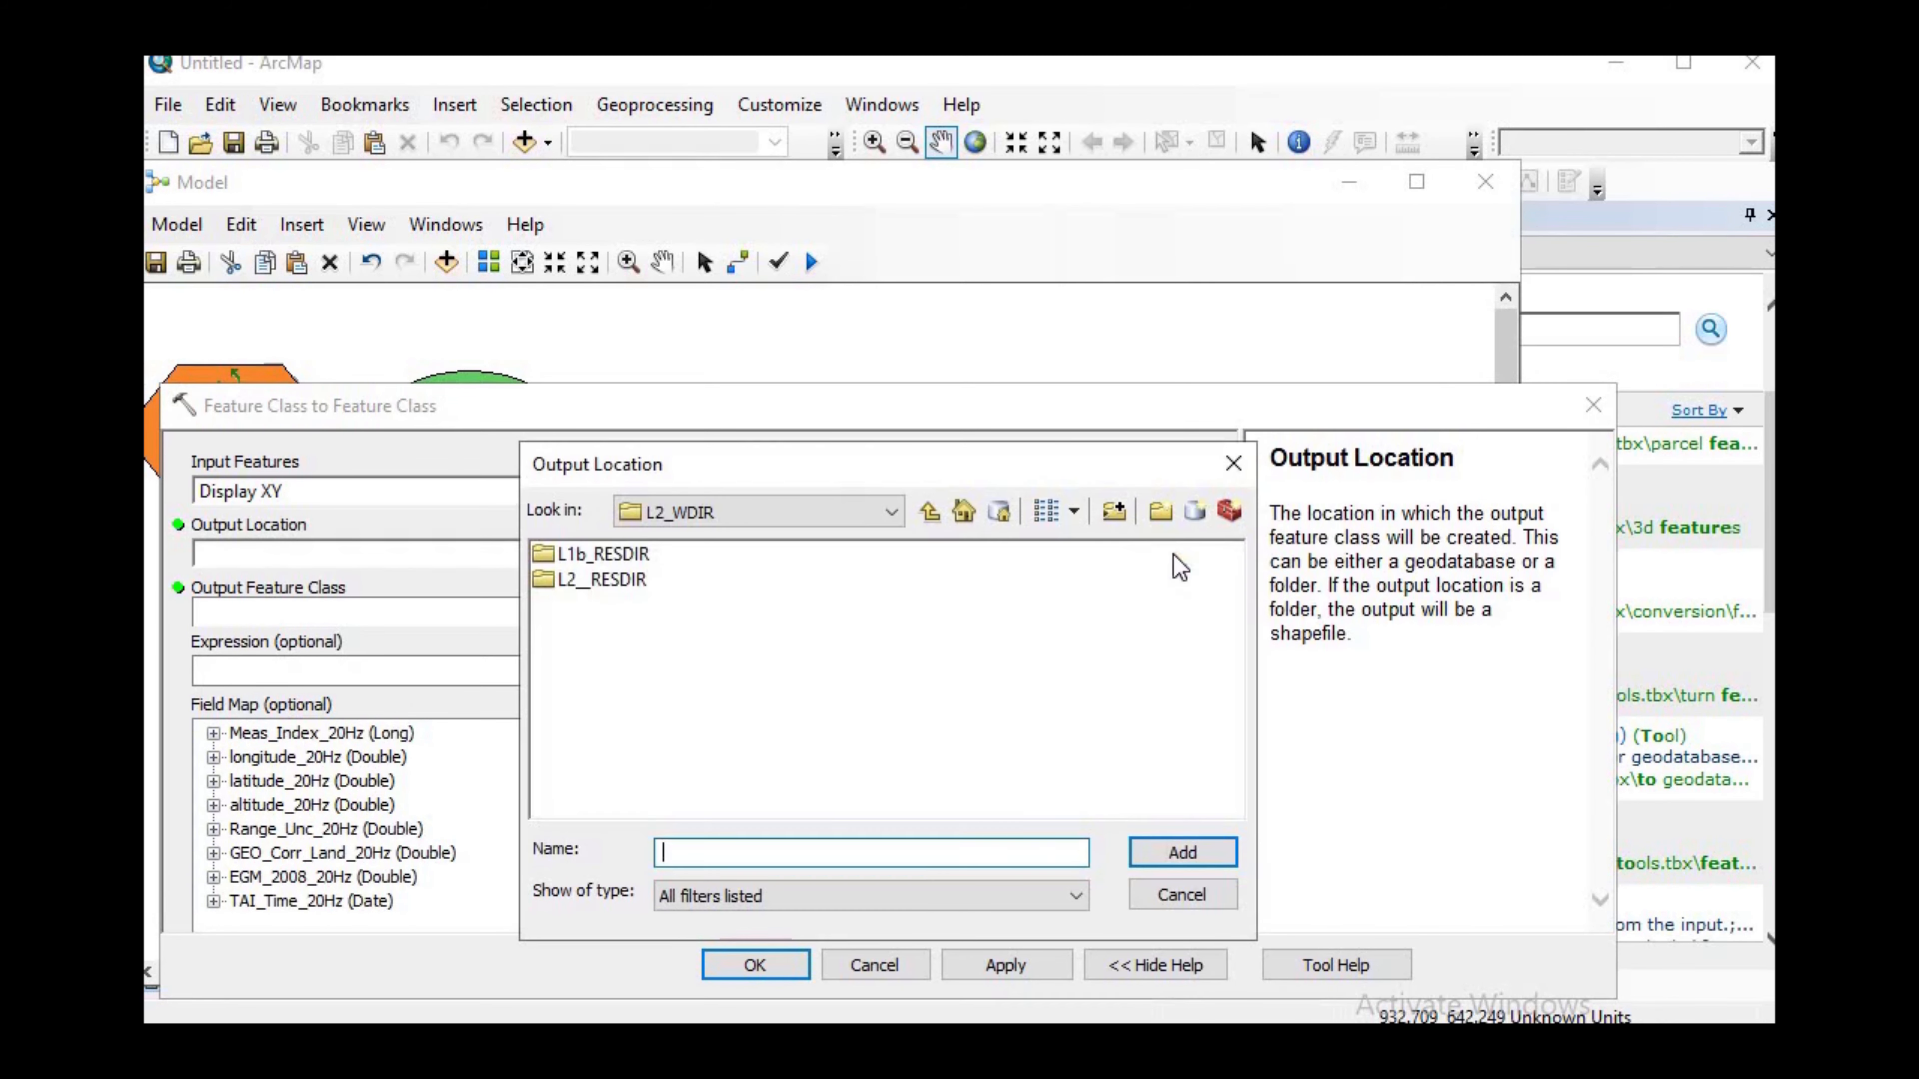
{"action": "left_click", "coordinate": [895, 519]}
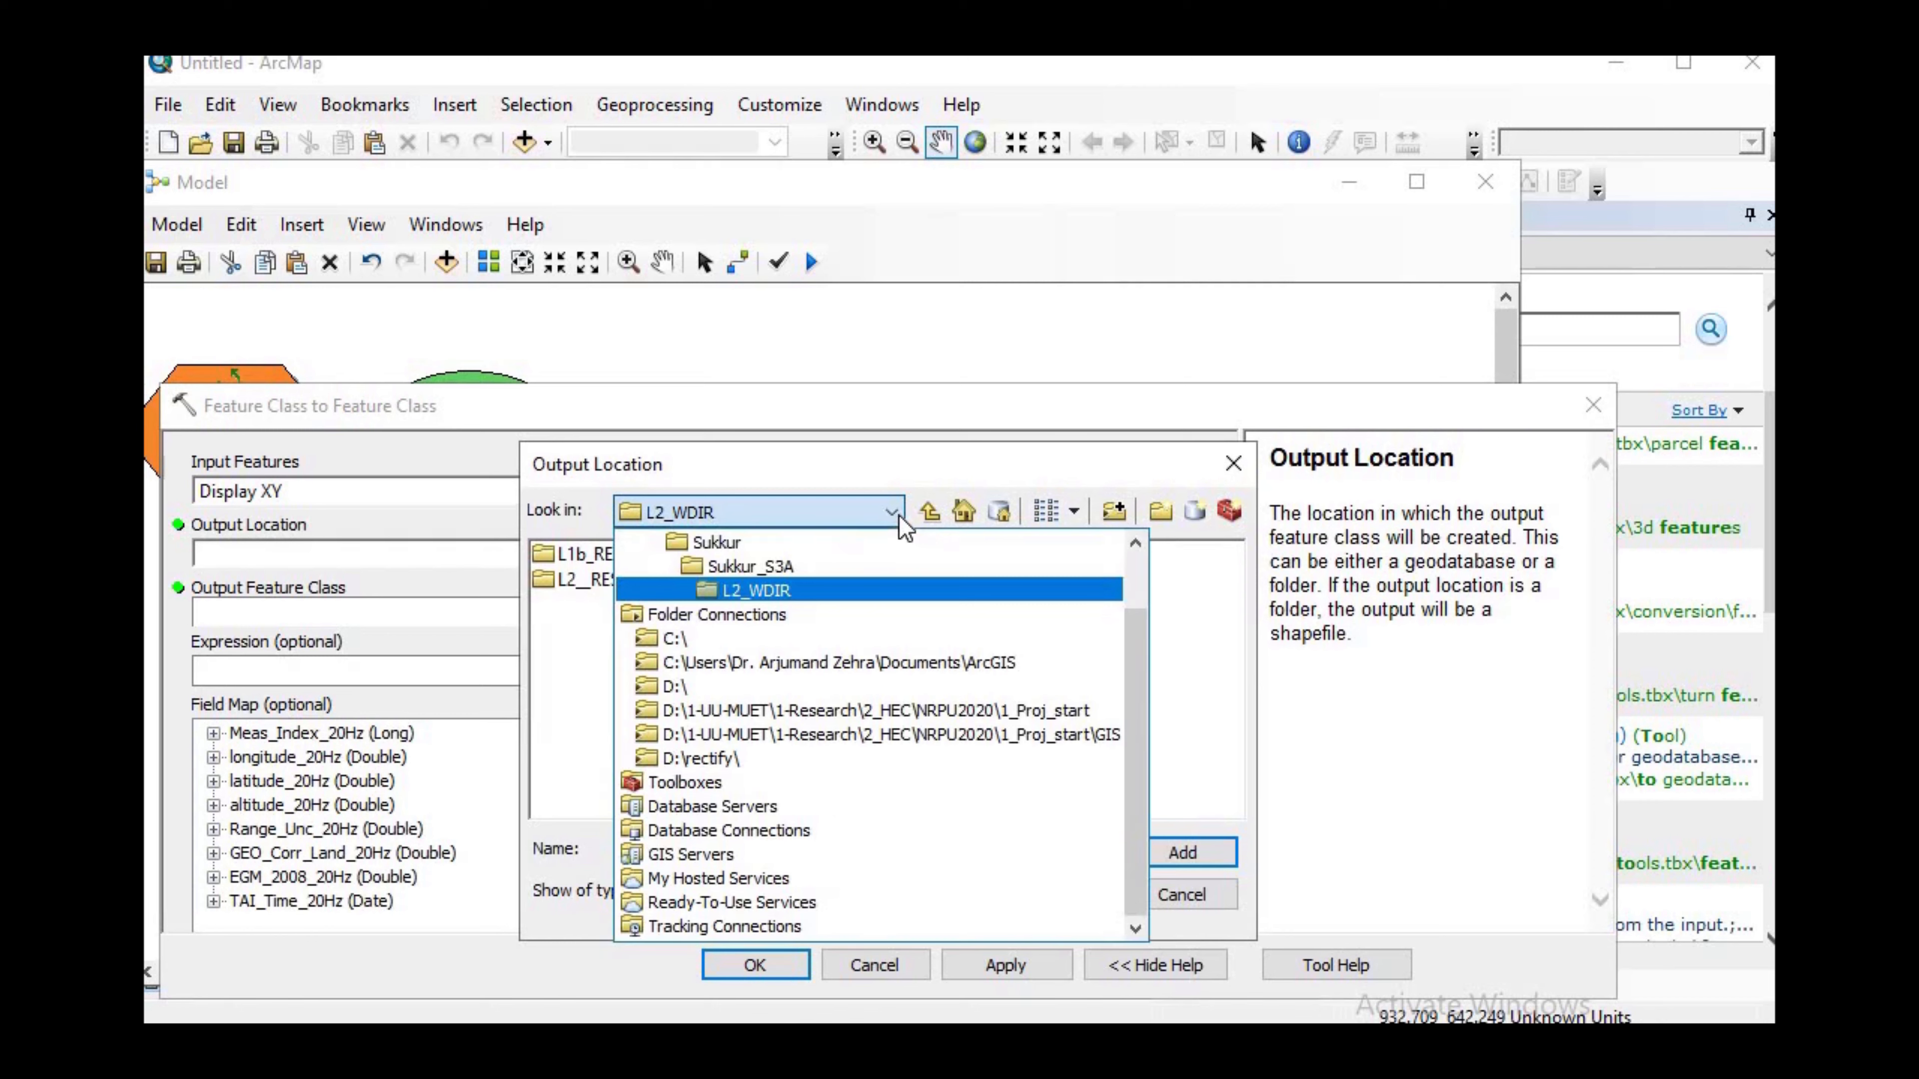
{"action": "left_click", "coordinate": [759, 543]}
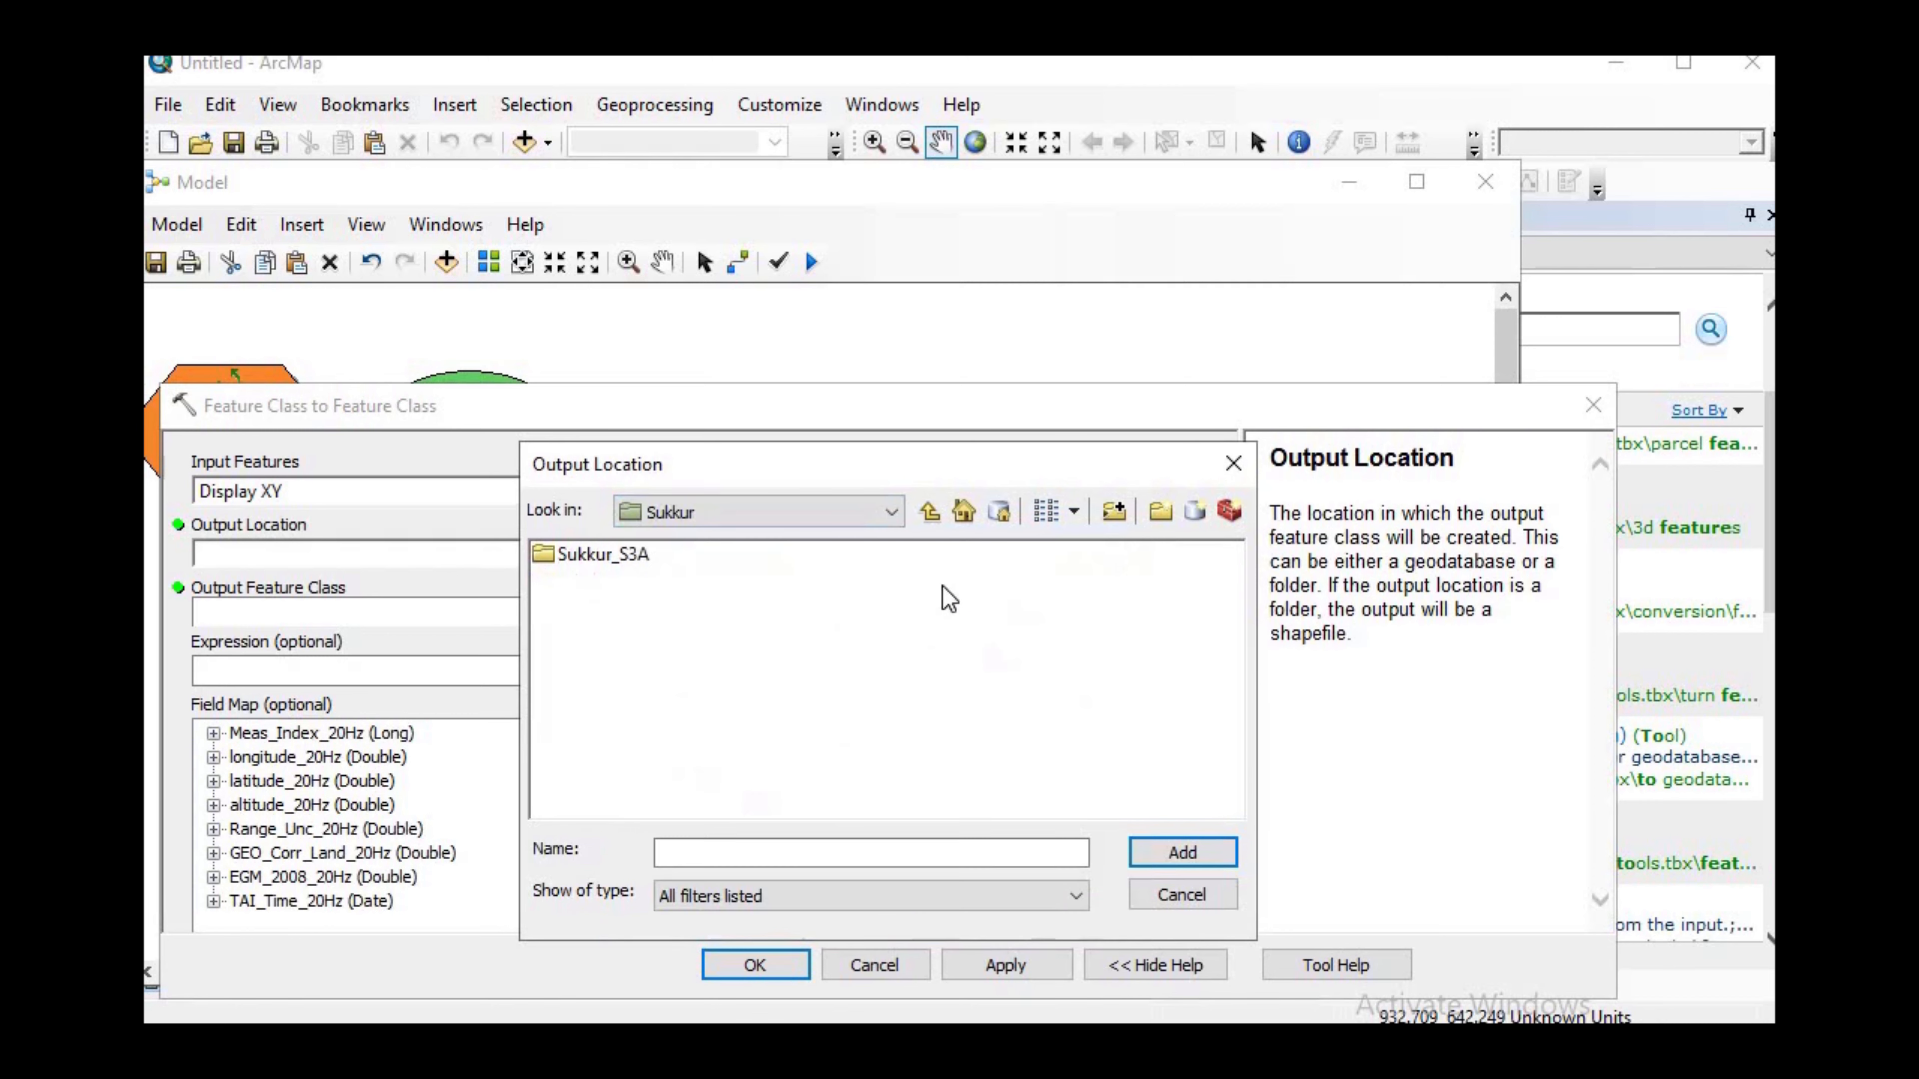
{"action": "left_click", "coordinate": [891, 514]}
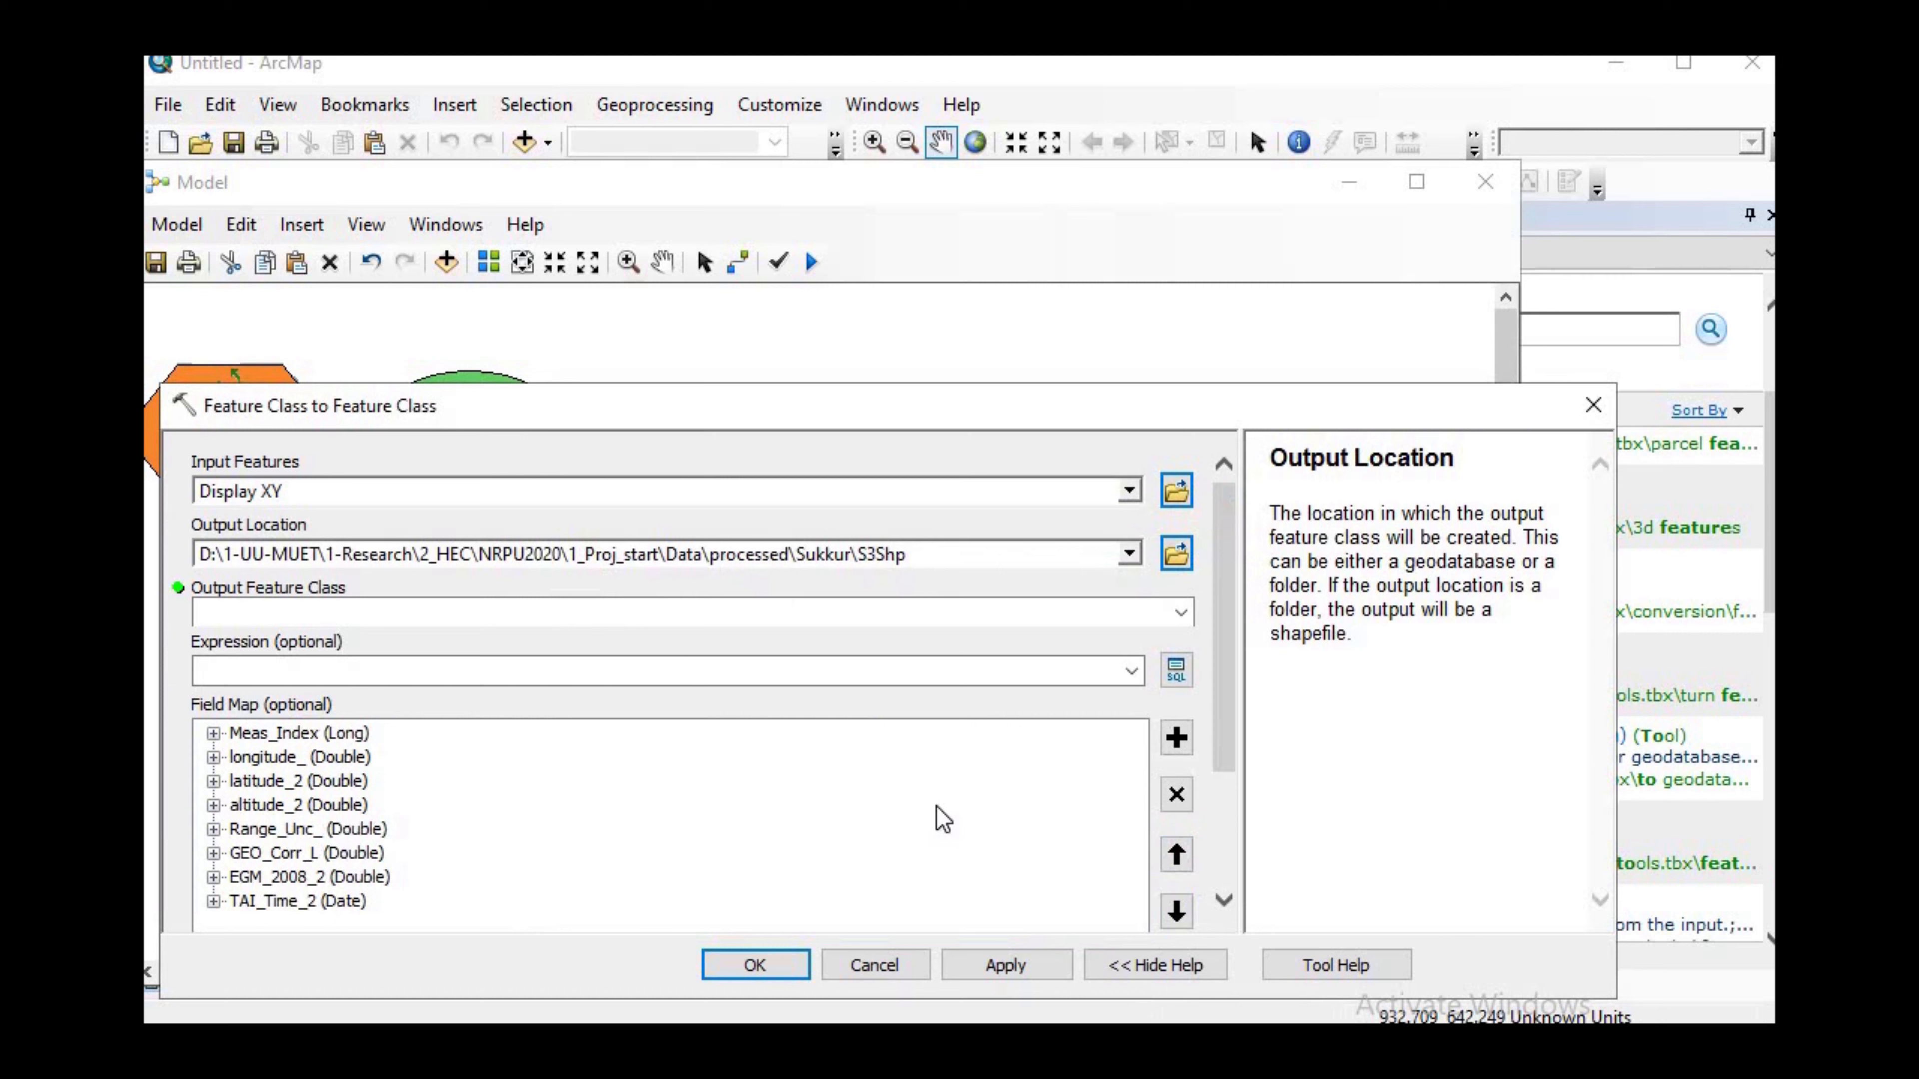
Step: Name the Output Feature Class %Name% and apply the Feature Class to Feature Class settings
{"action": "left_click", "coordinate": [1183, 620]}
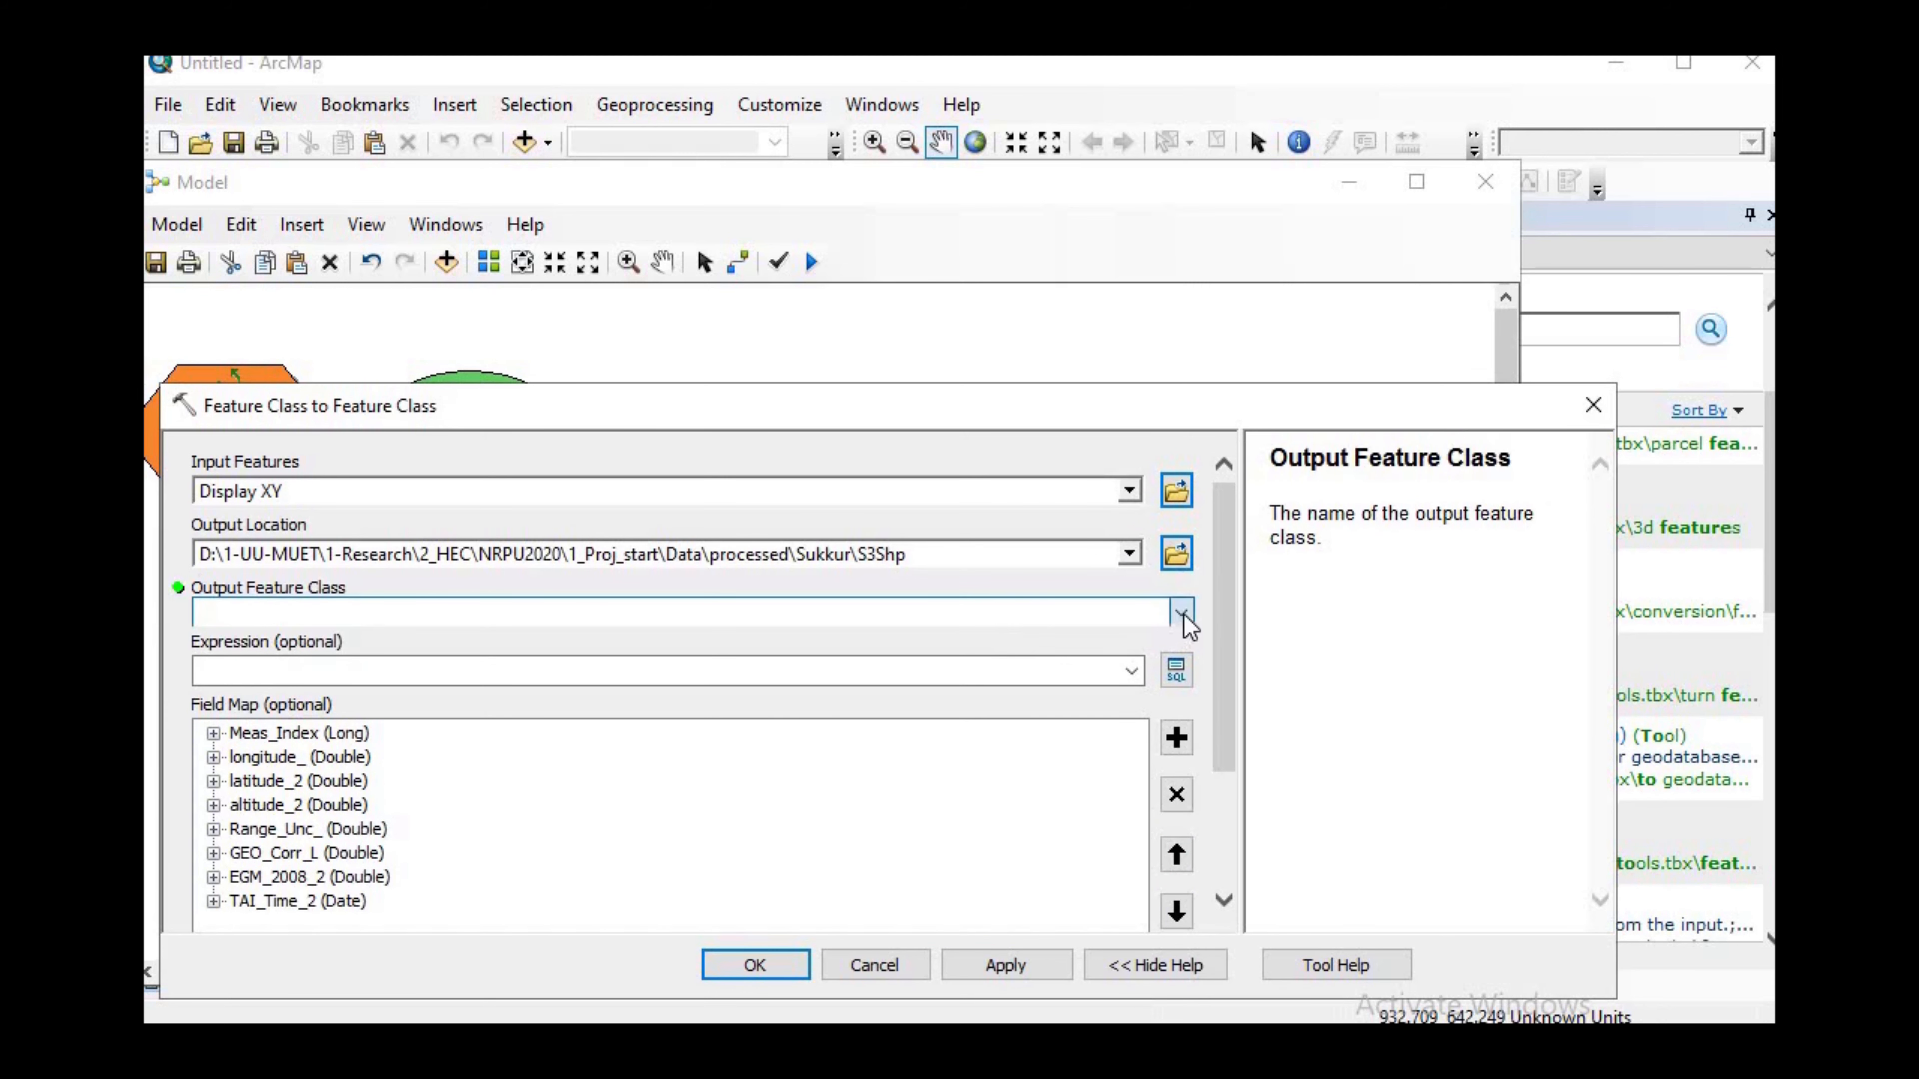
{"action": "left_click", "coordinate": [1180, 612]}
{"action": "left_click", "coordinate": [732, 644]}
{"action": "type", "text": "%Name%"}
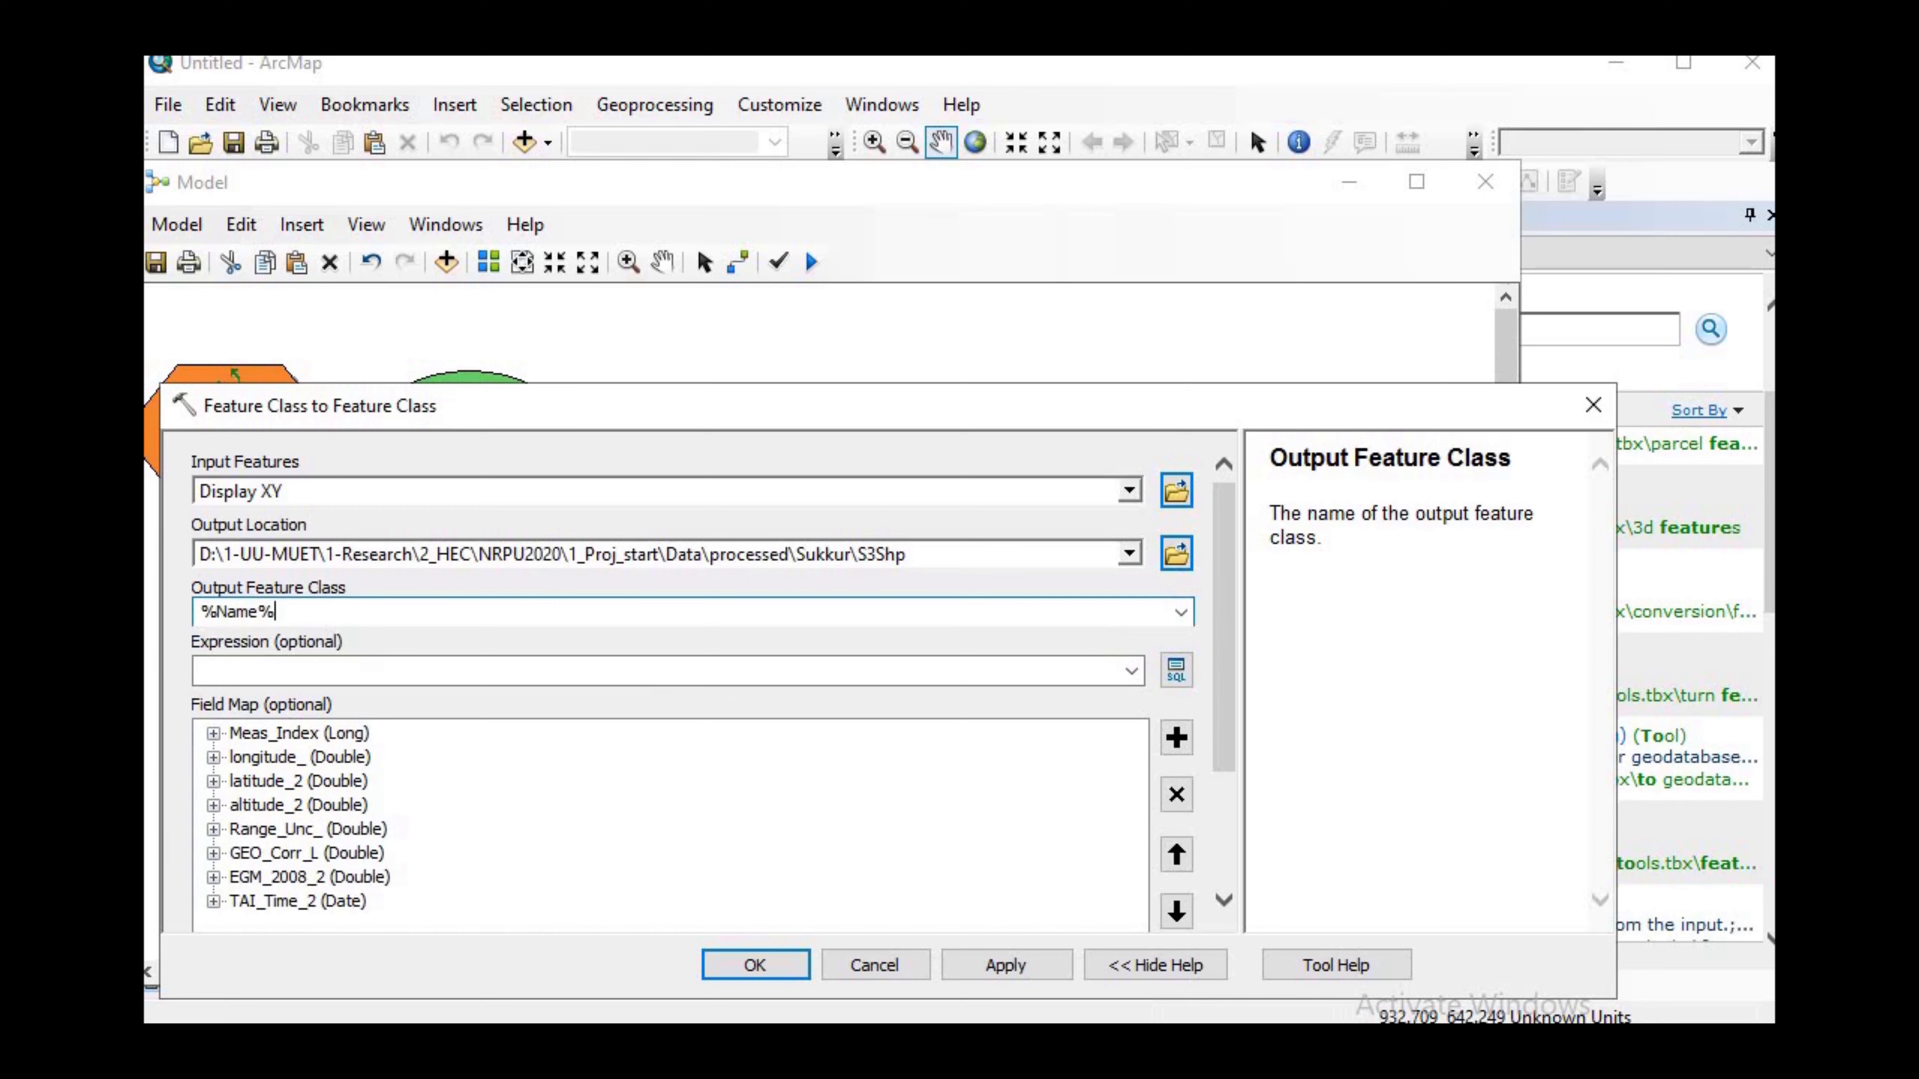
{"action": "left_click", "coordinate": [730, 965]}
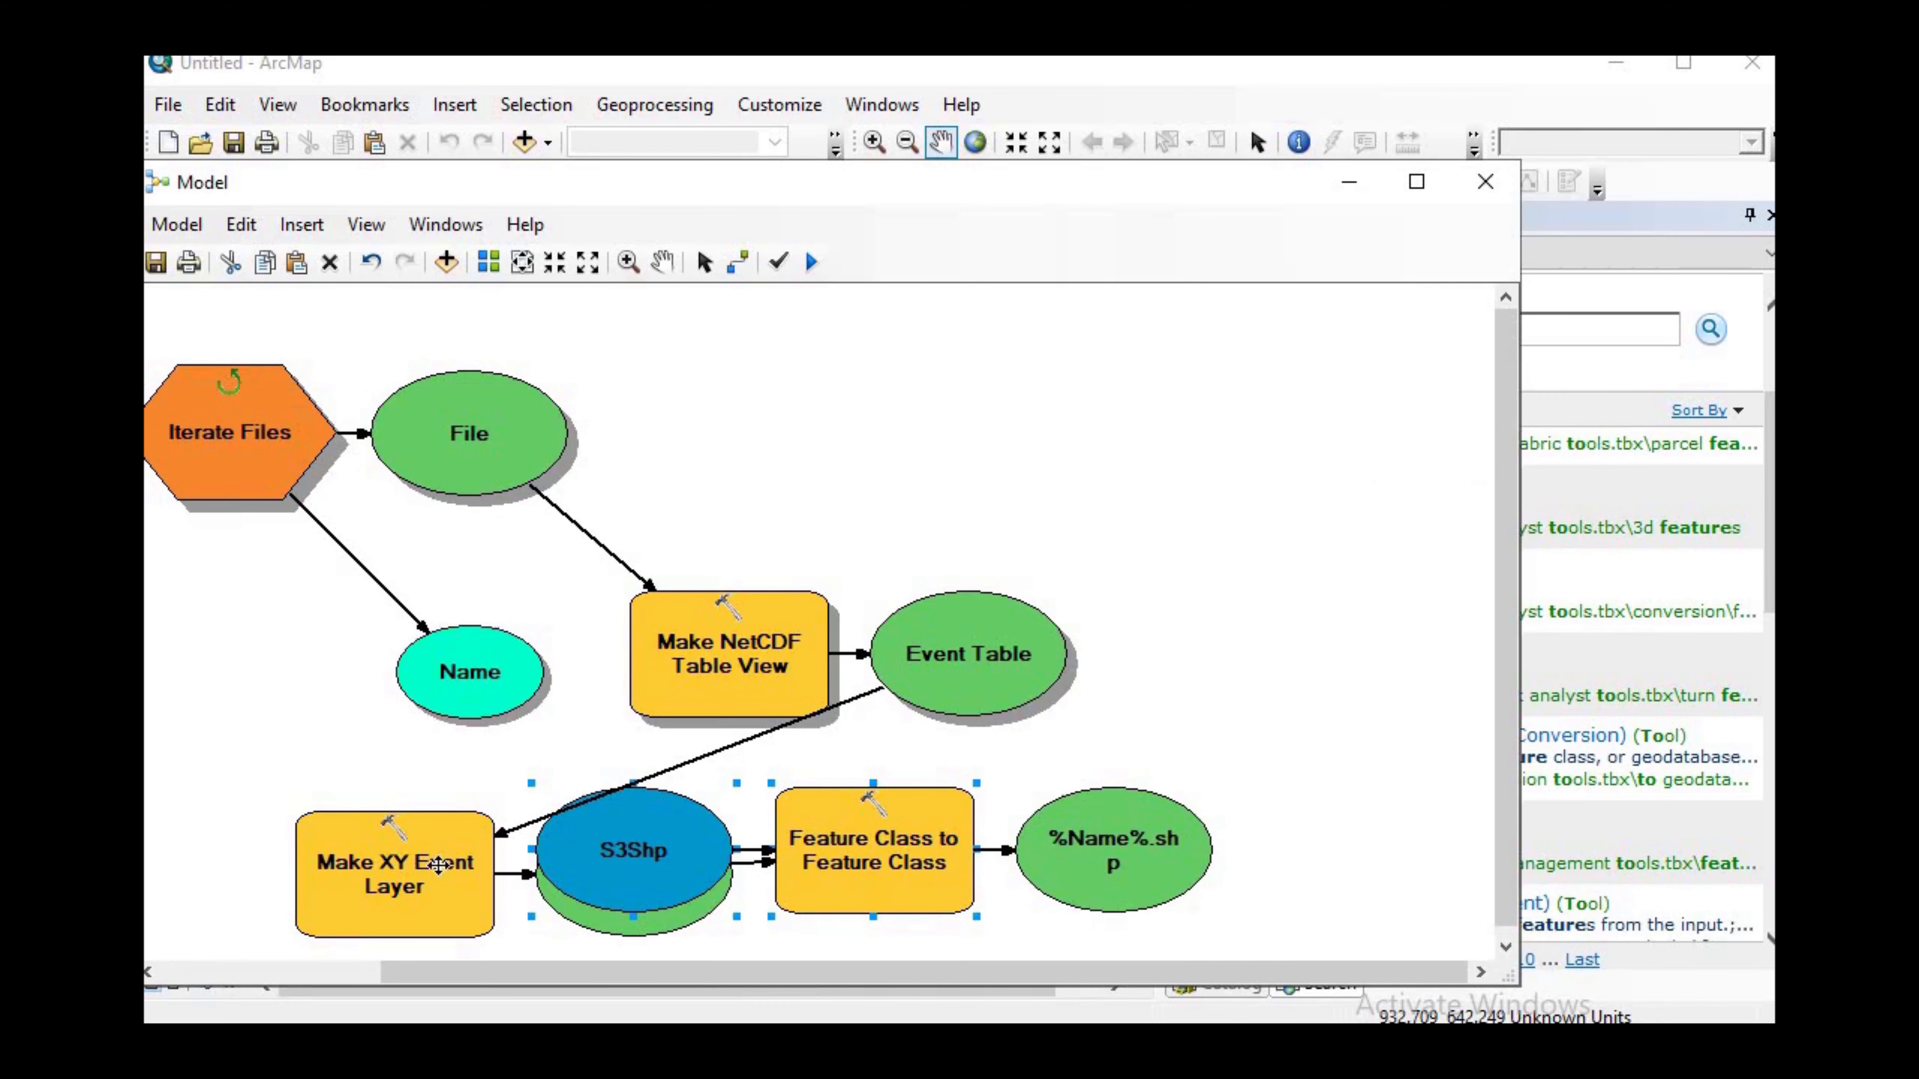
Step: Auto-arrange the model diagram and rename the output element of Feature Class to Feature Class to output Shapefile
{"action": "left_click", "coordinate": [493, 260]}
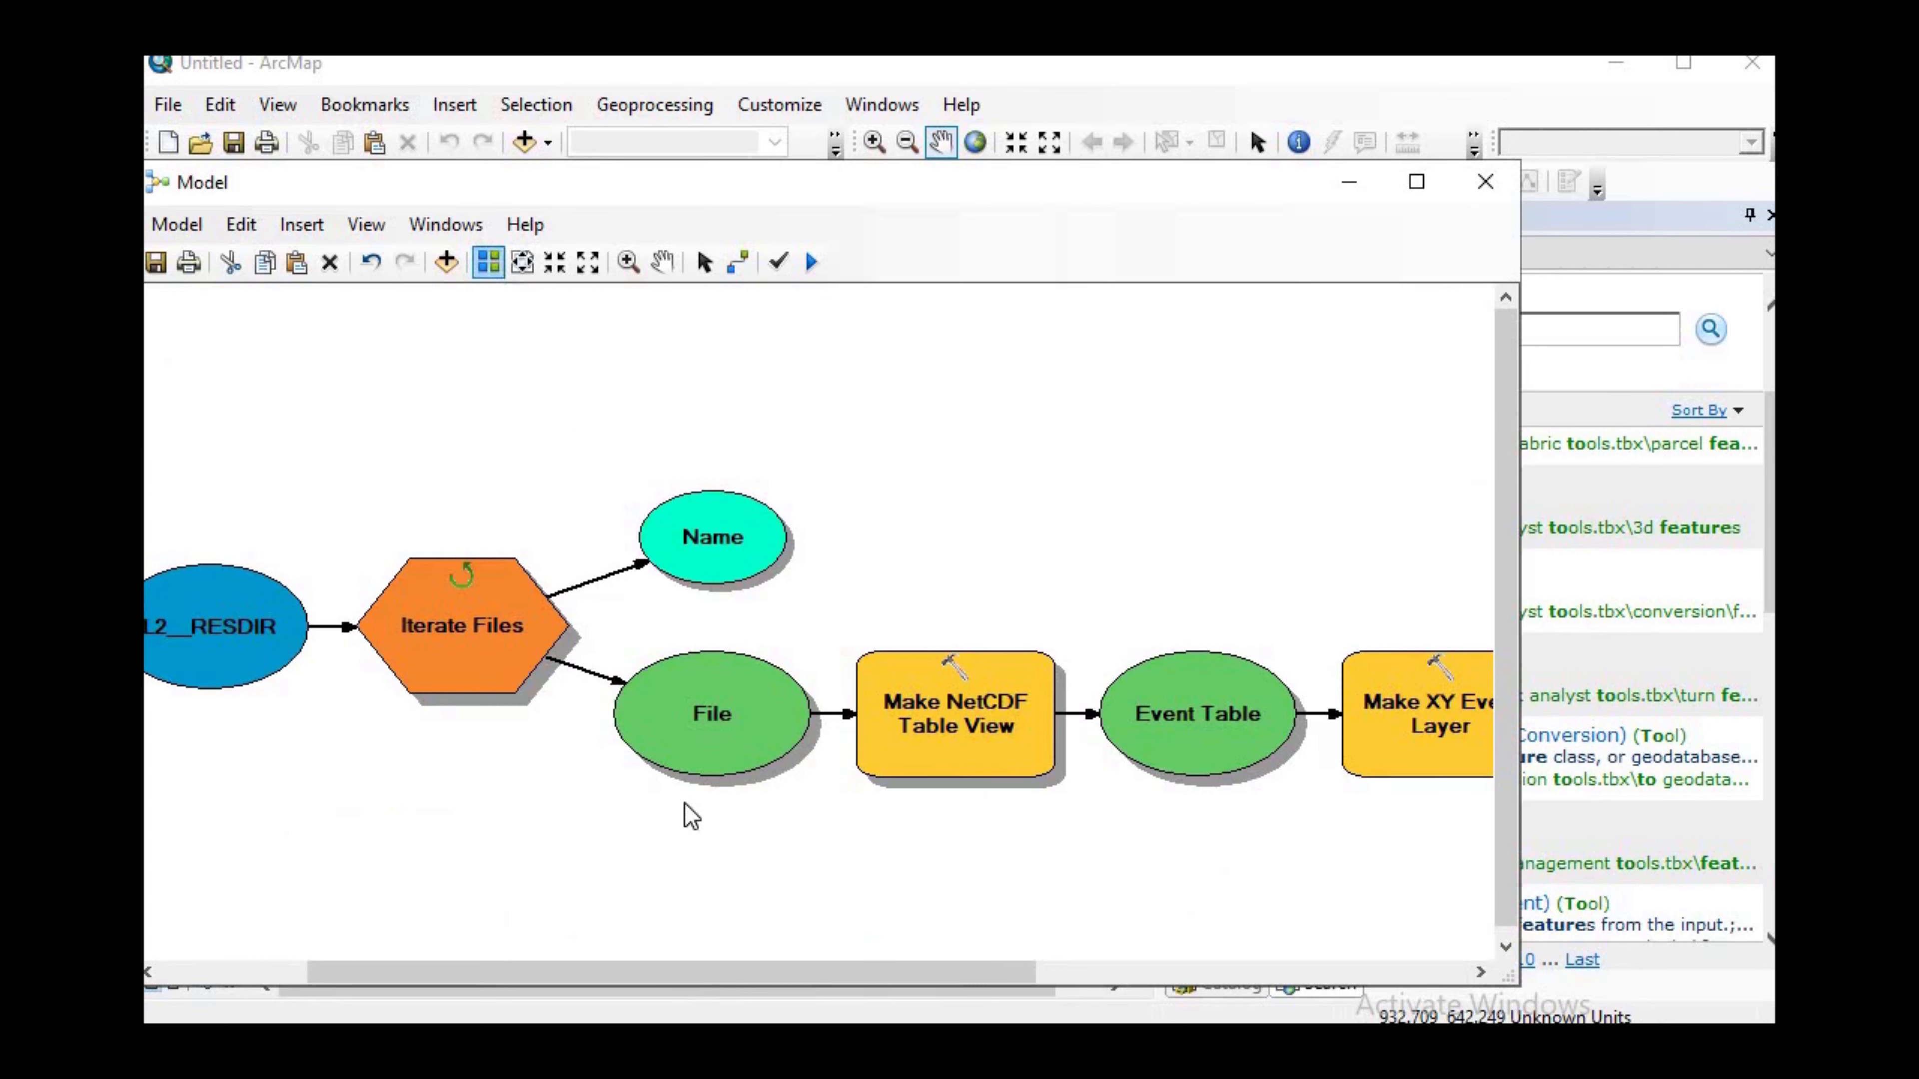
{"action": "left_click_drag", "start_coordinate": [676, 972], "coordinate": [1108, 972]}
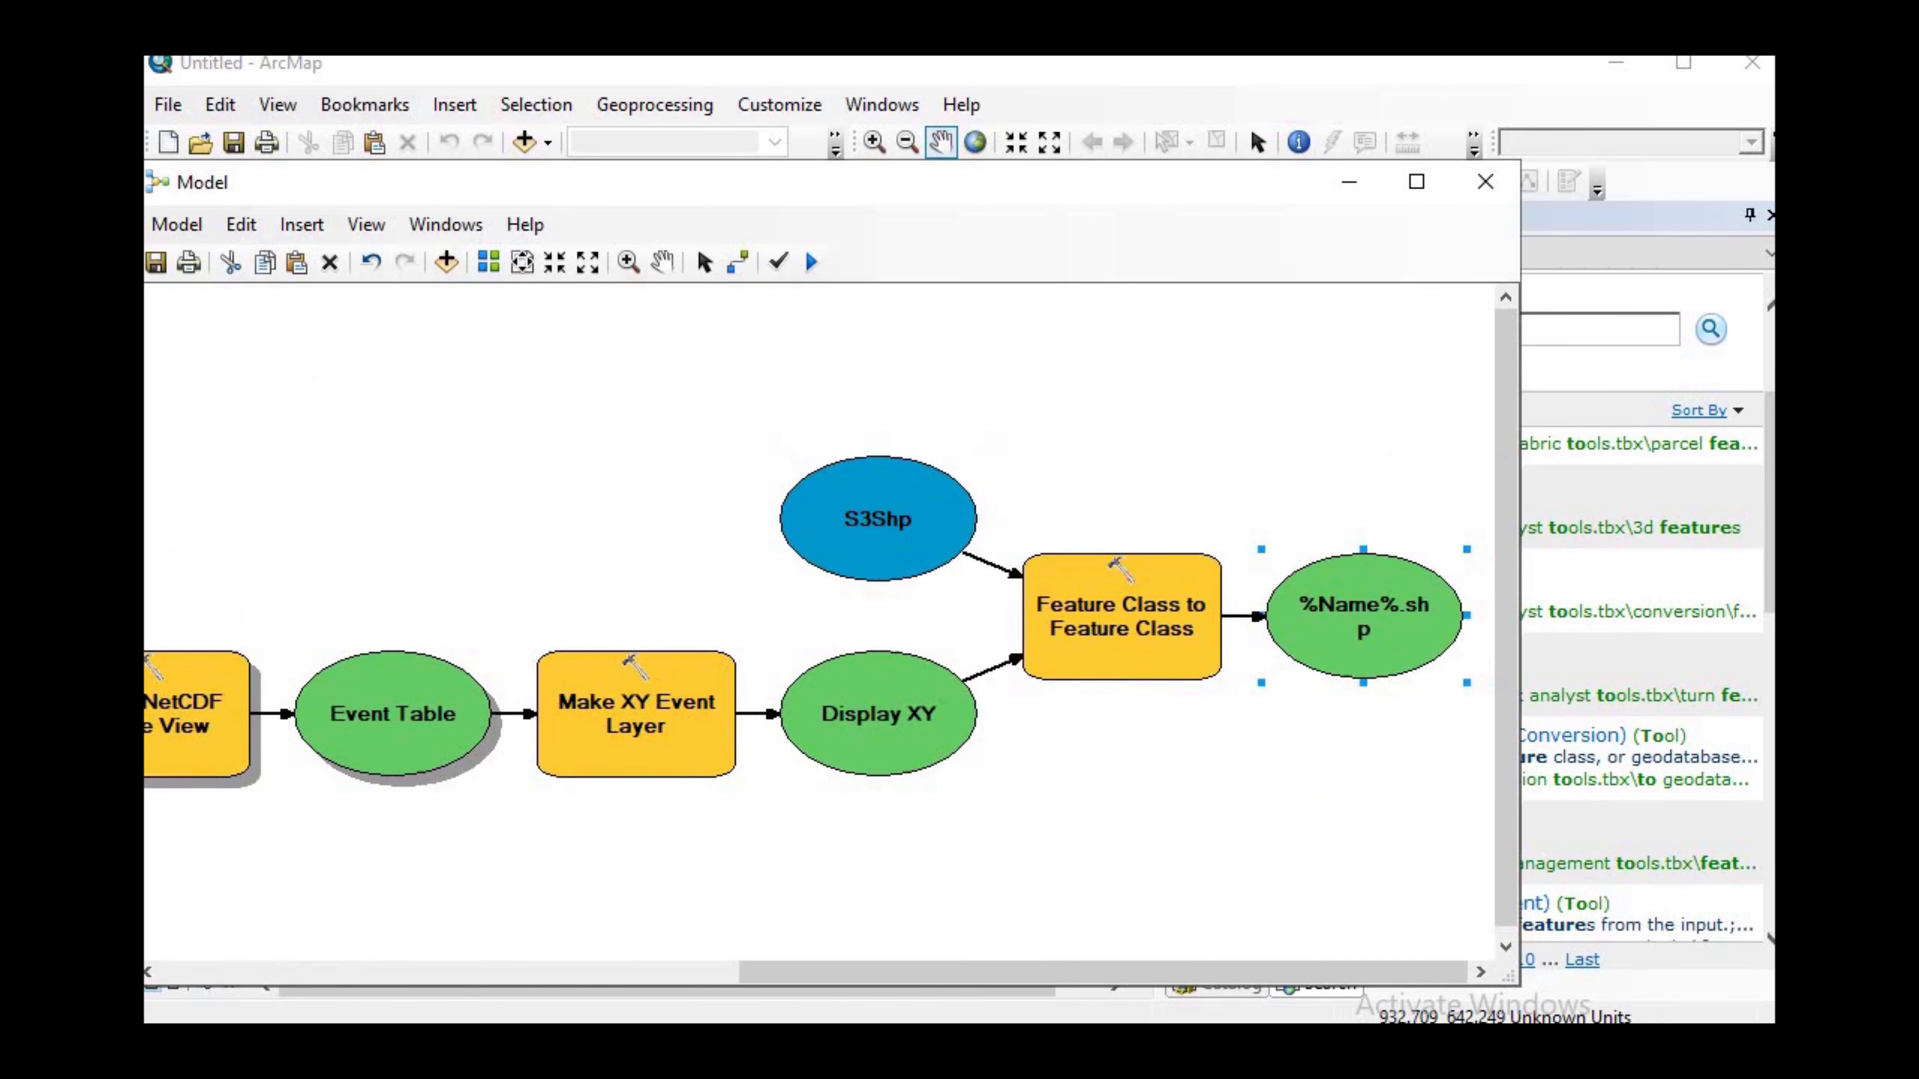
{"action": "right_click", "coordinate": [1360, 621]}
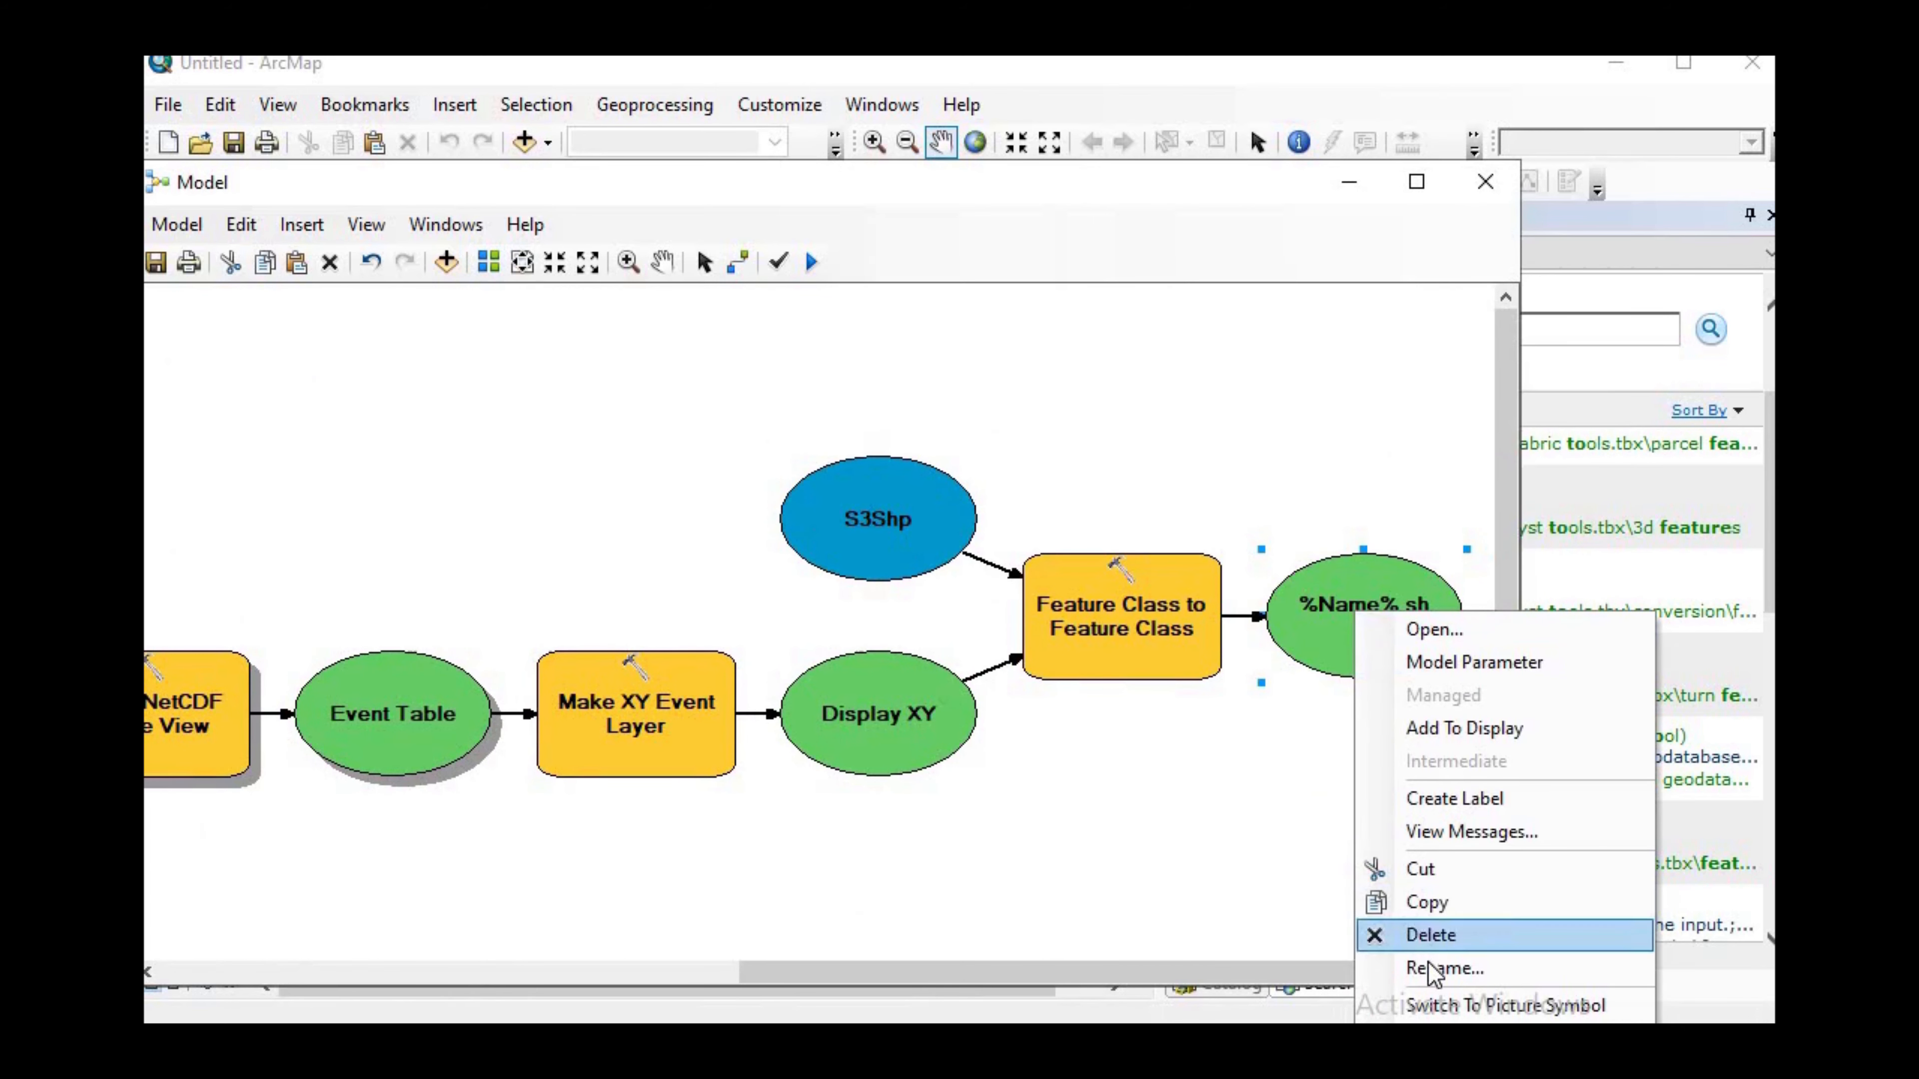
{"action": "left_click", "coordinate": [1443, 969]}
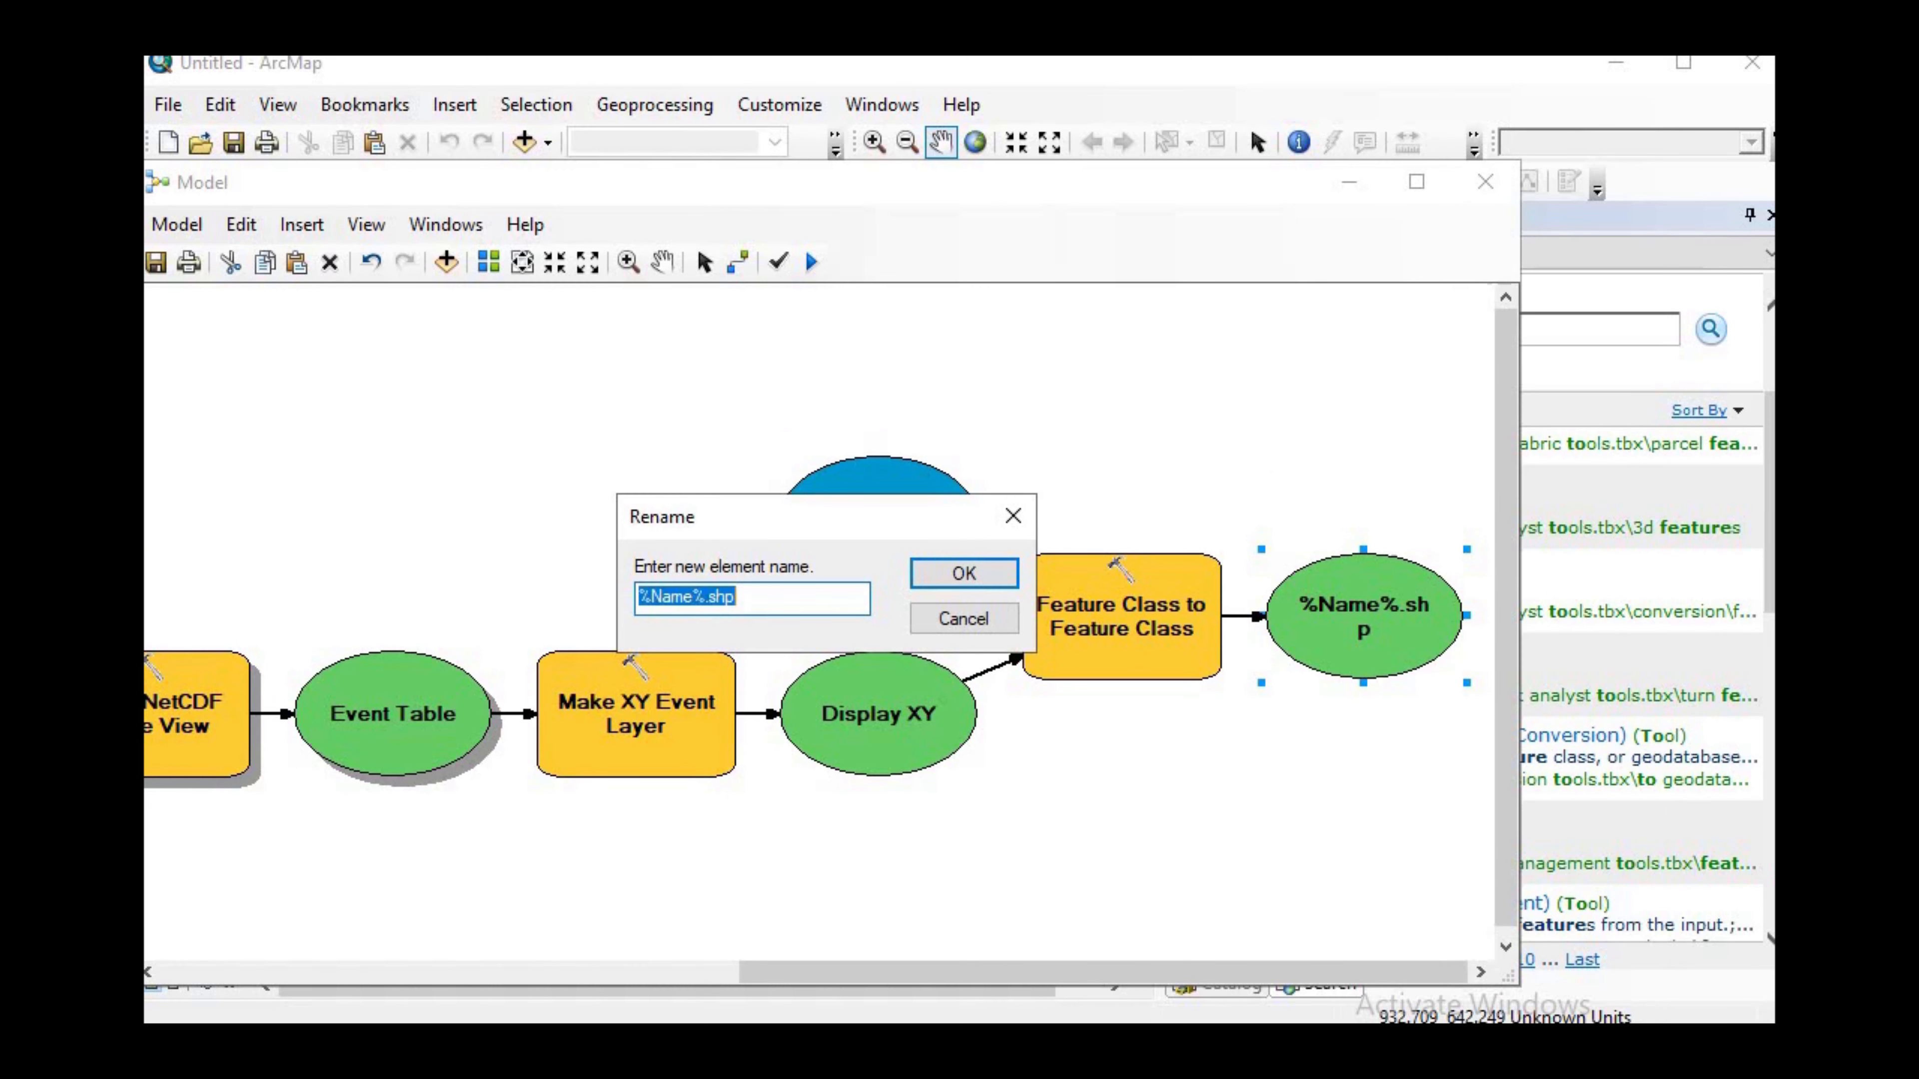
{"action": "type", "text": "output Shapefile"}
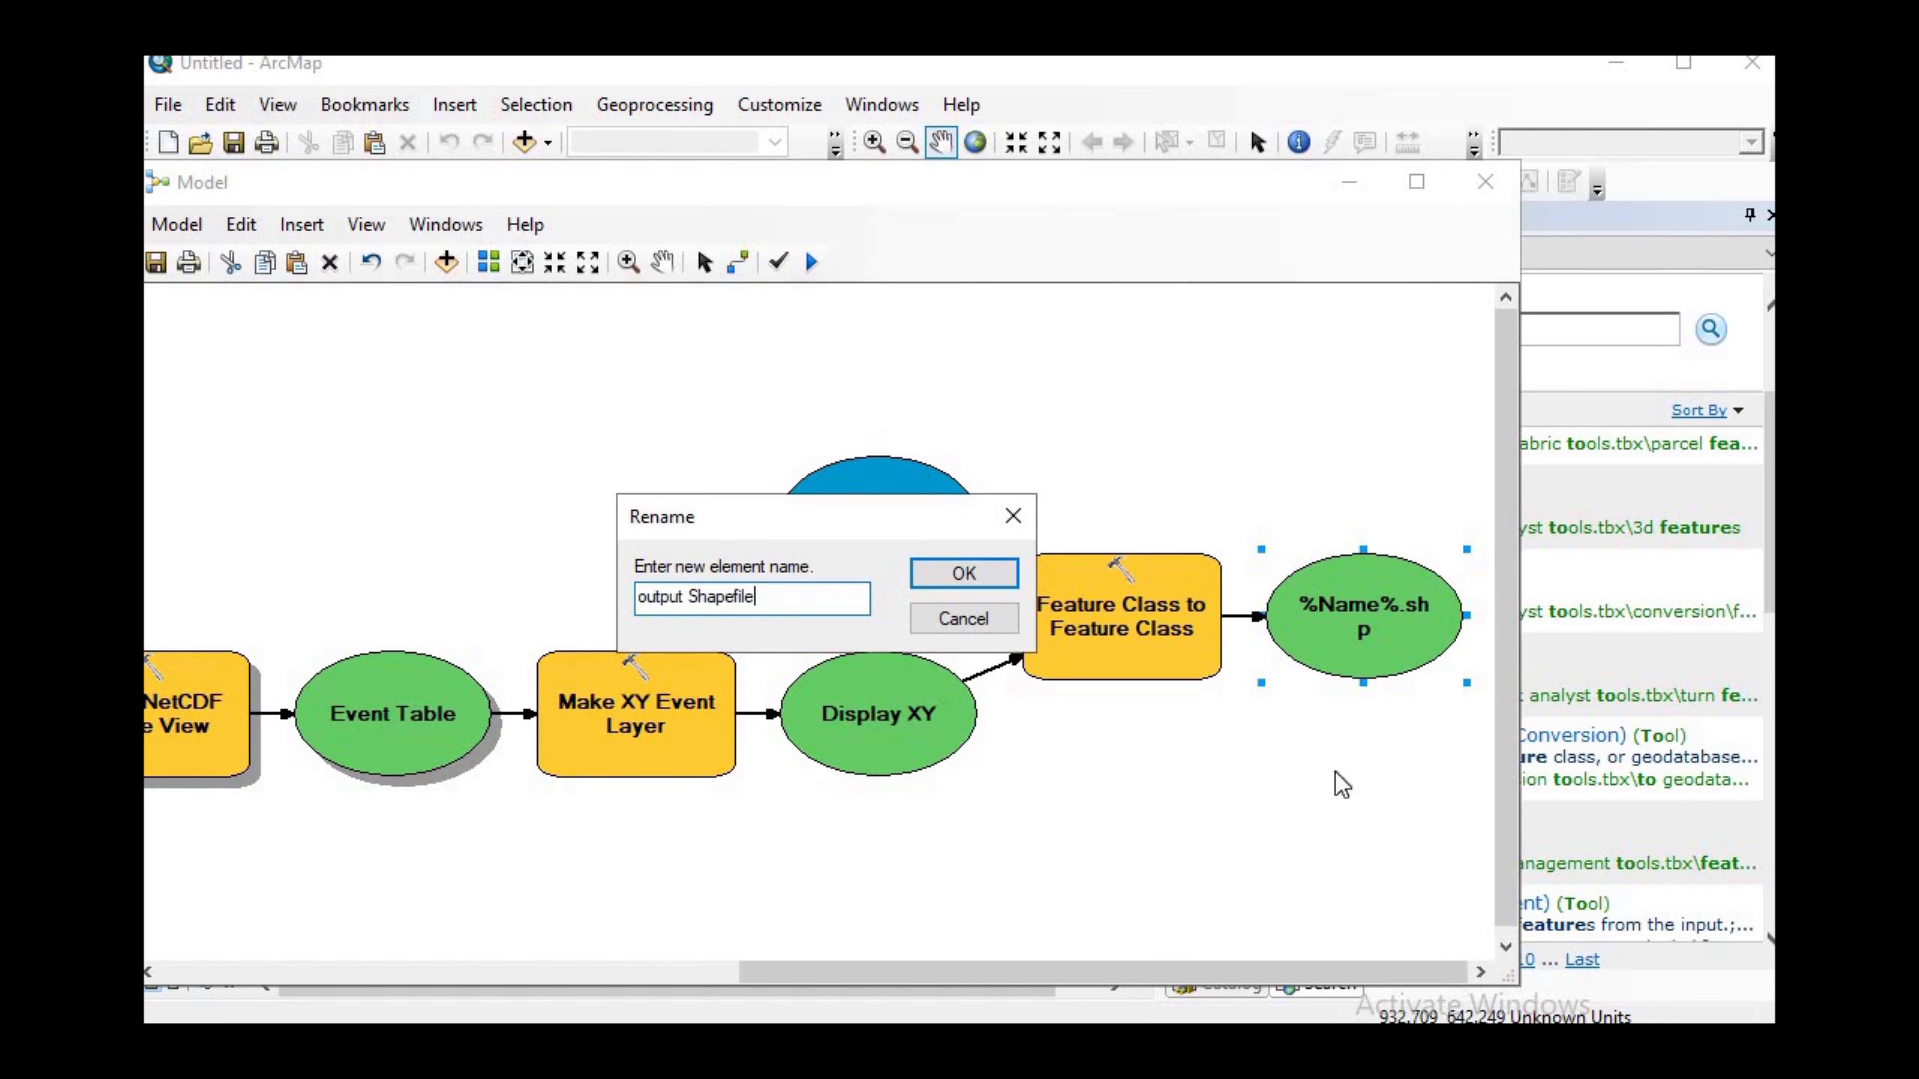
{"action": "left_click", "coordinate": [964, 573]}
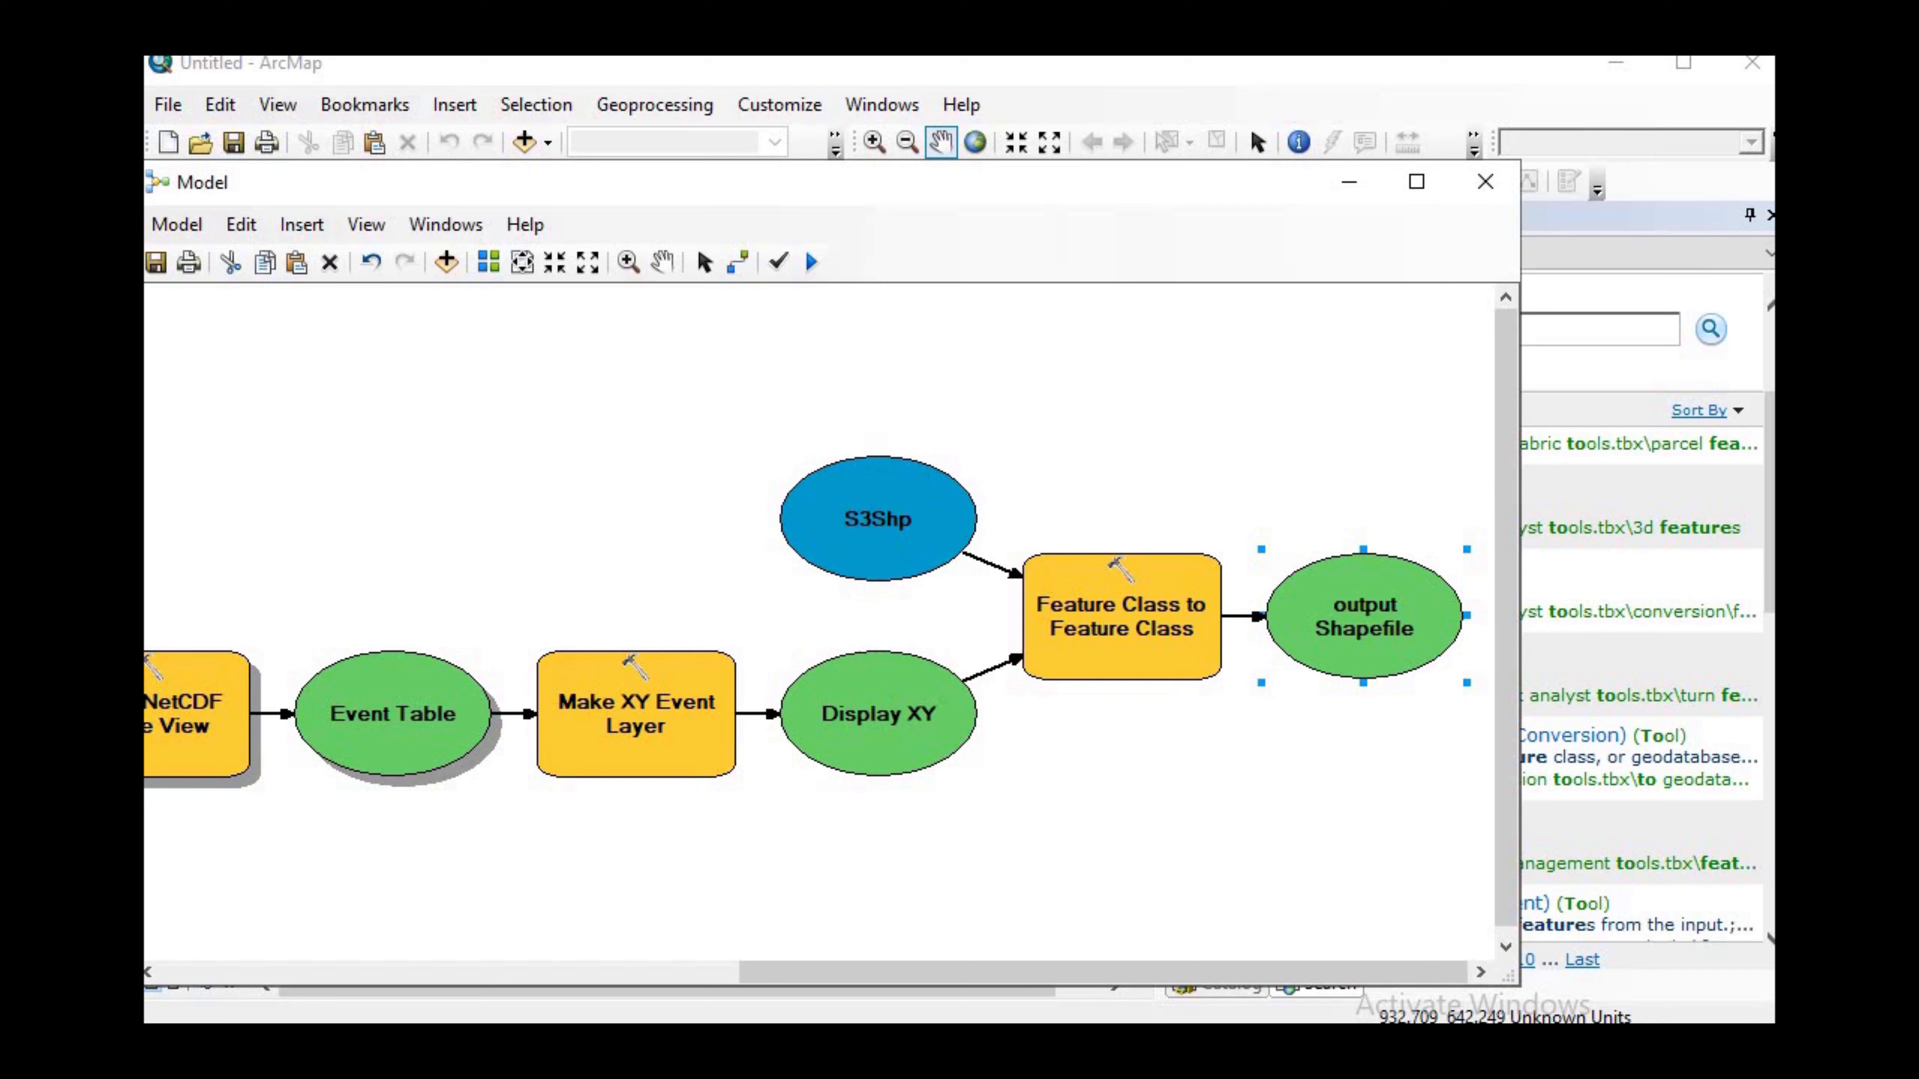